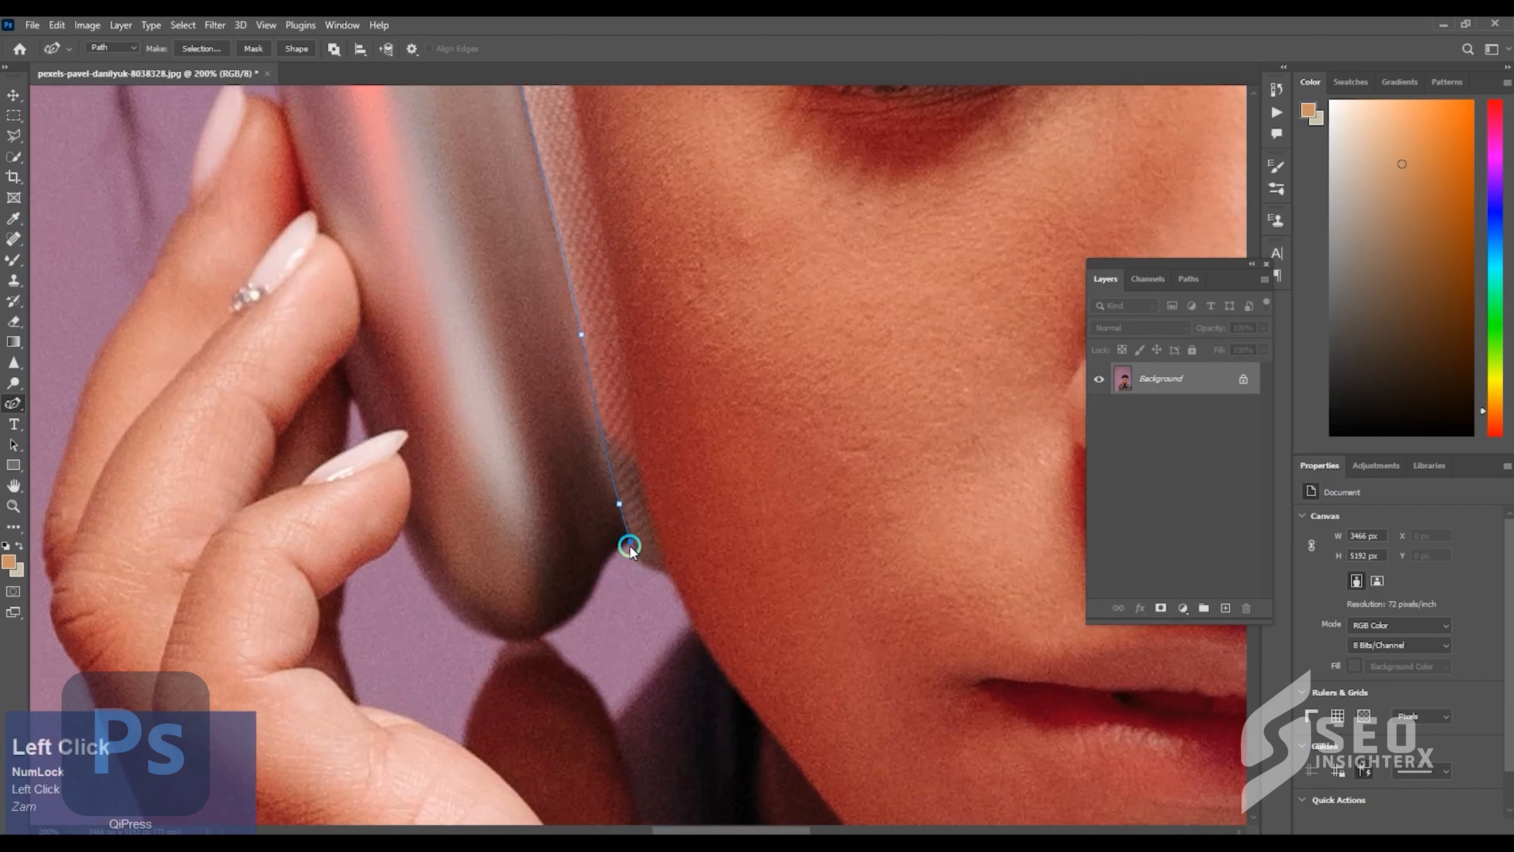
# Trace the path around the bottom of the left ear cup and up its outer edge
pyautogui.keyDown('alt'); pyautogui.click(610, 554); pyautogui.keyUp('alt')
pyautogui.click(519, 638)
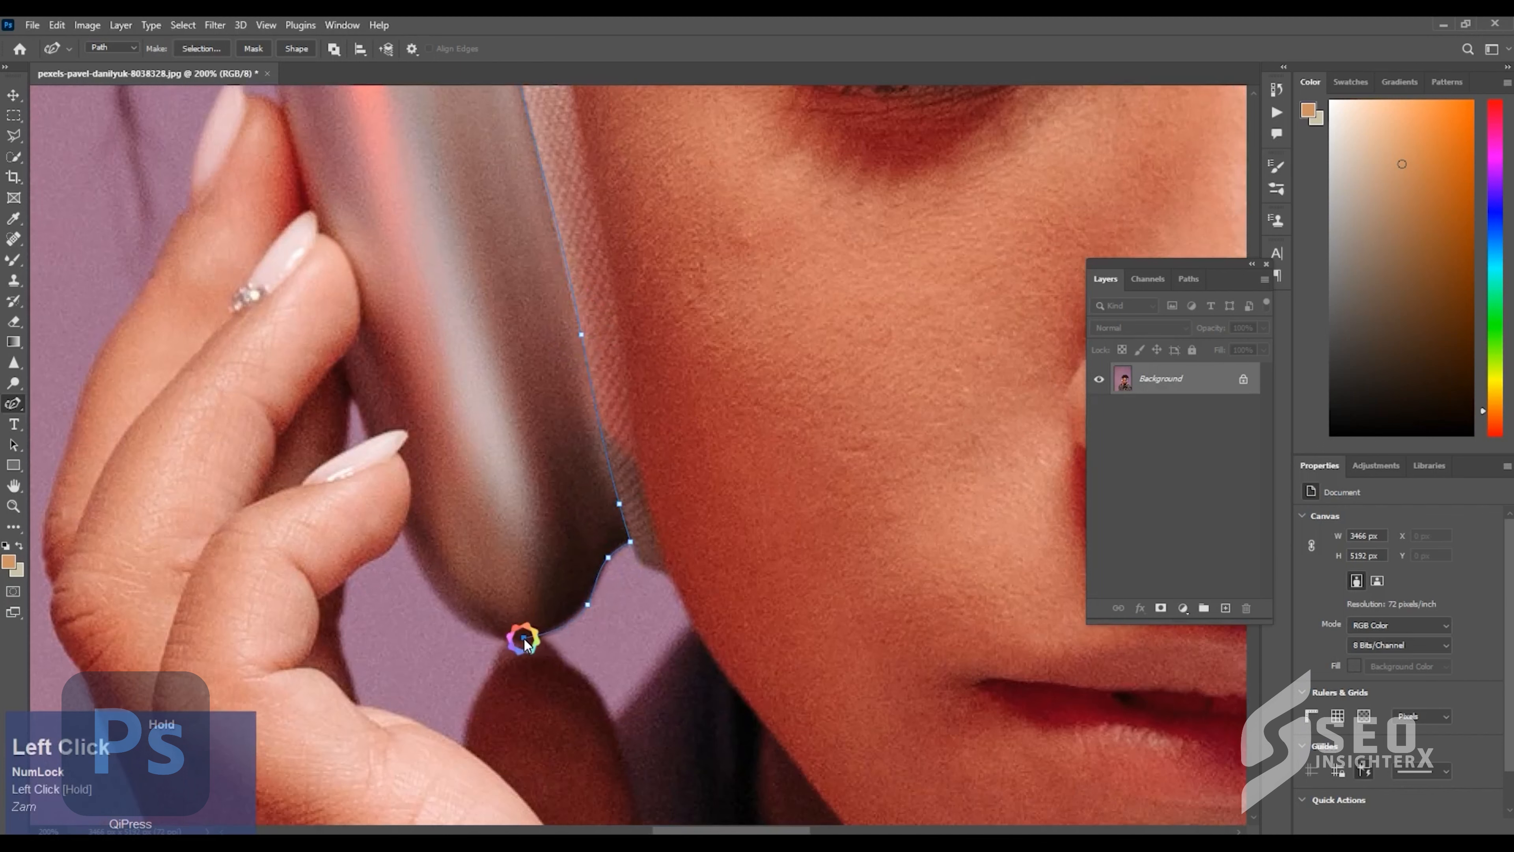
pyautogui.click(461, 616)
pyautogui.click(412, 554)
pyautogui.moveTo(364, 406); pyautogui.dragTo(456, 760)
pyautogui.click(378, 454)
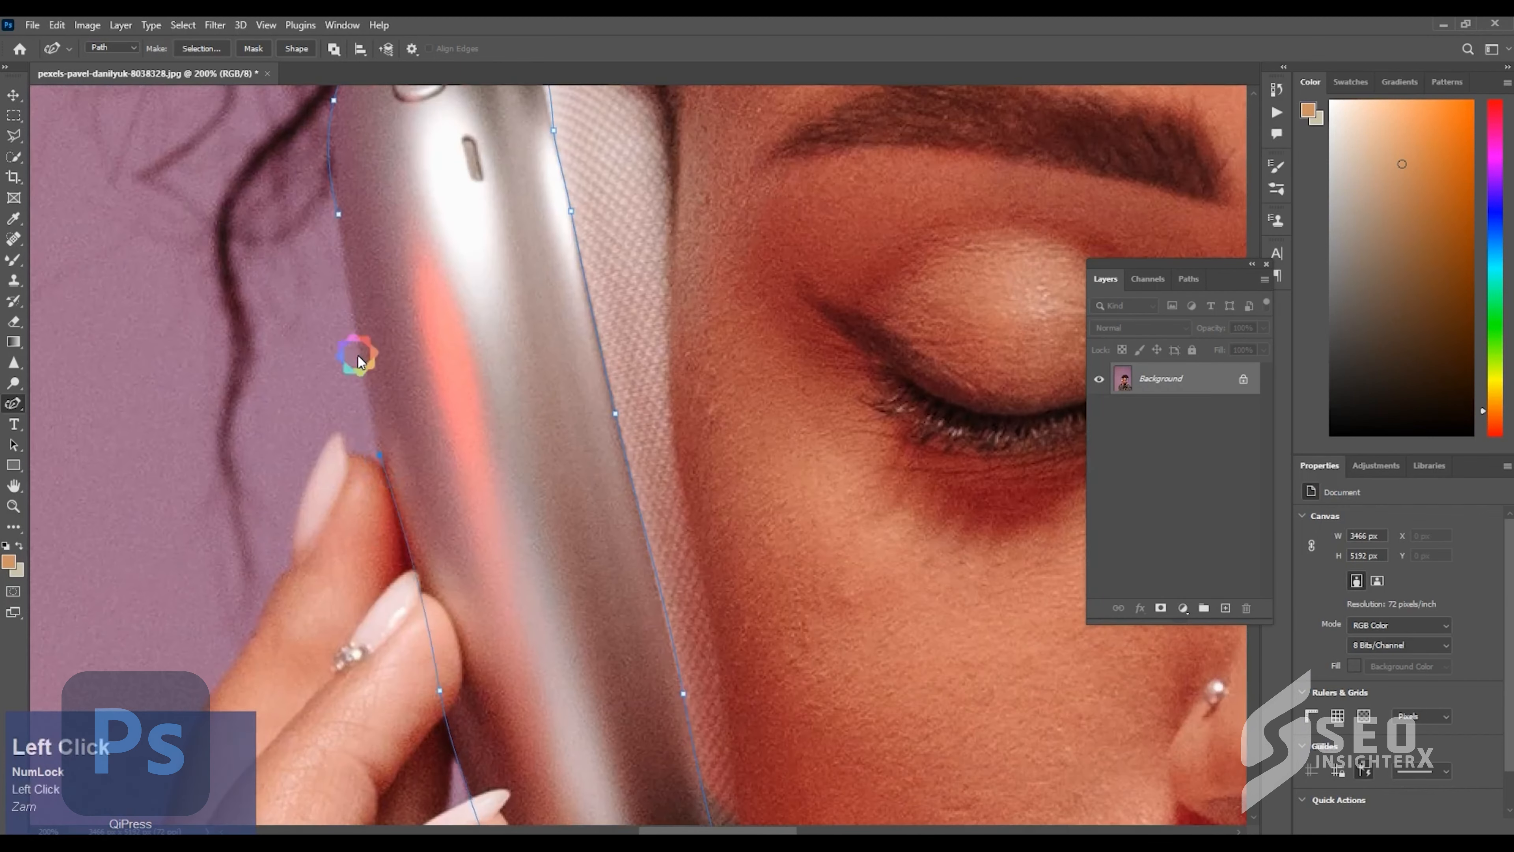
# Complete the path around the top of the left ear cup and convert it into a selection
pyautogui.moveTo(339, 258); pyautogui.dragTo(390, 495)
pyautogui.click(389, 452)
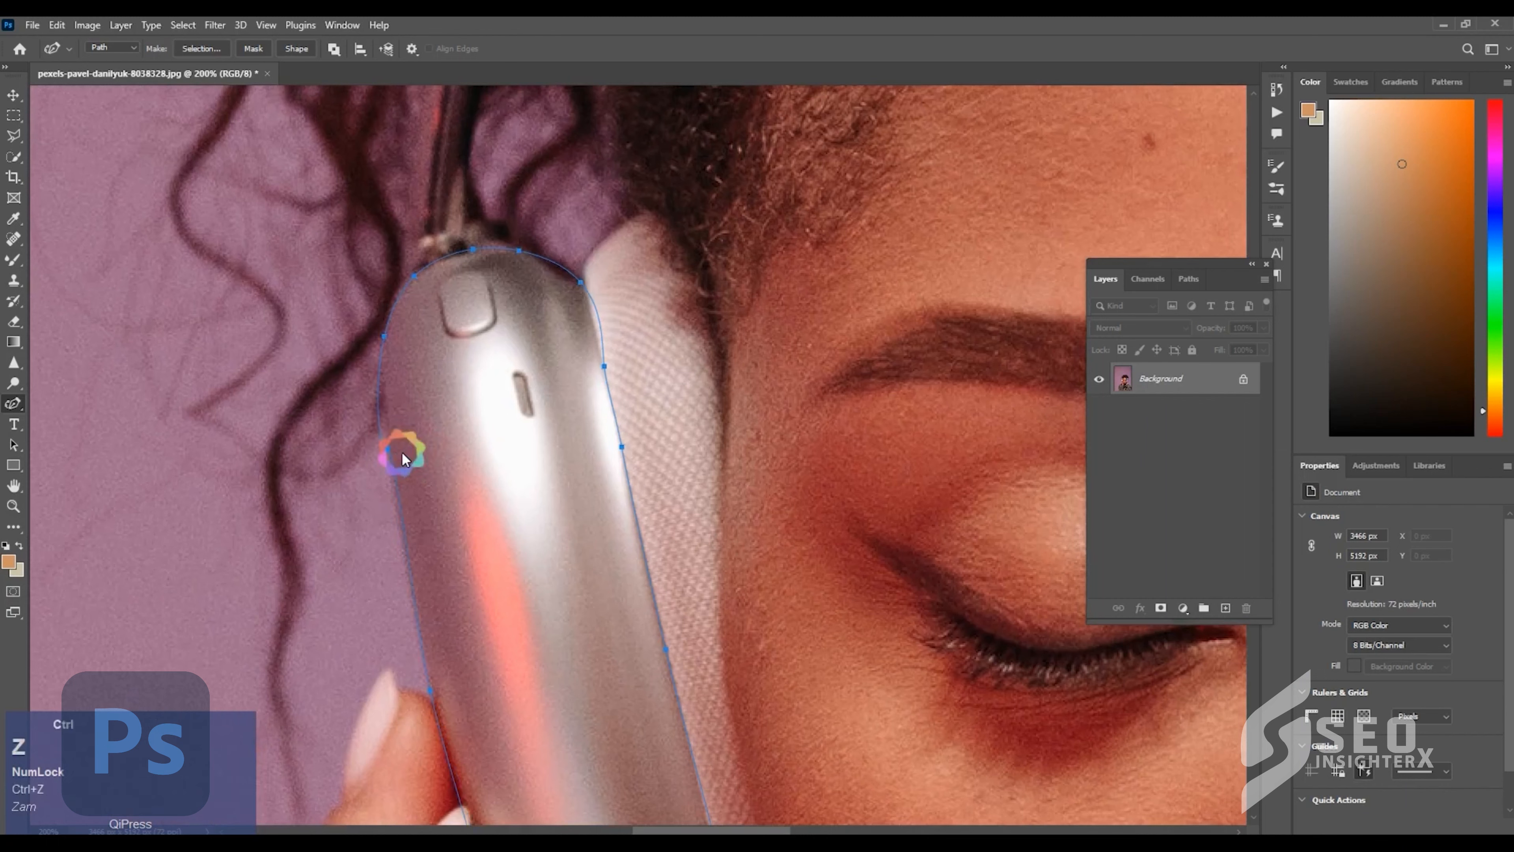
pyautogui.click(600, 319)
pyautogui.click(447, 258)
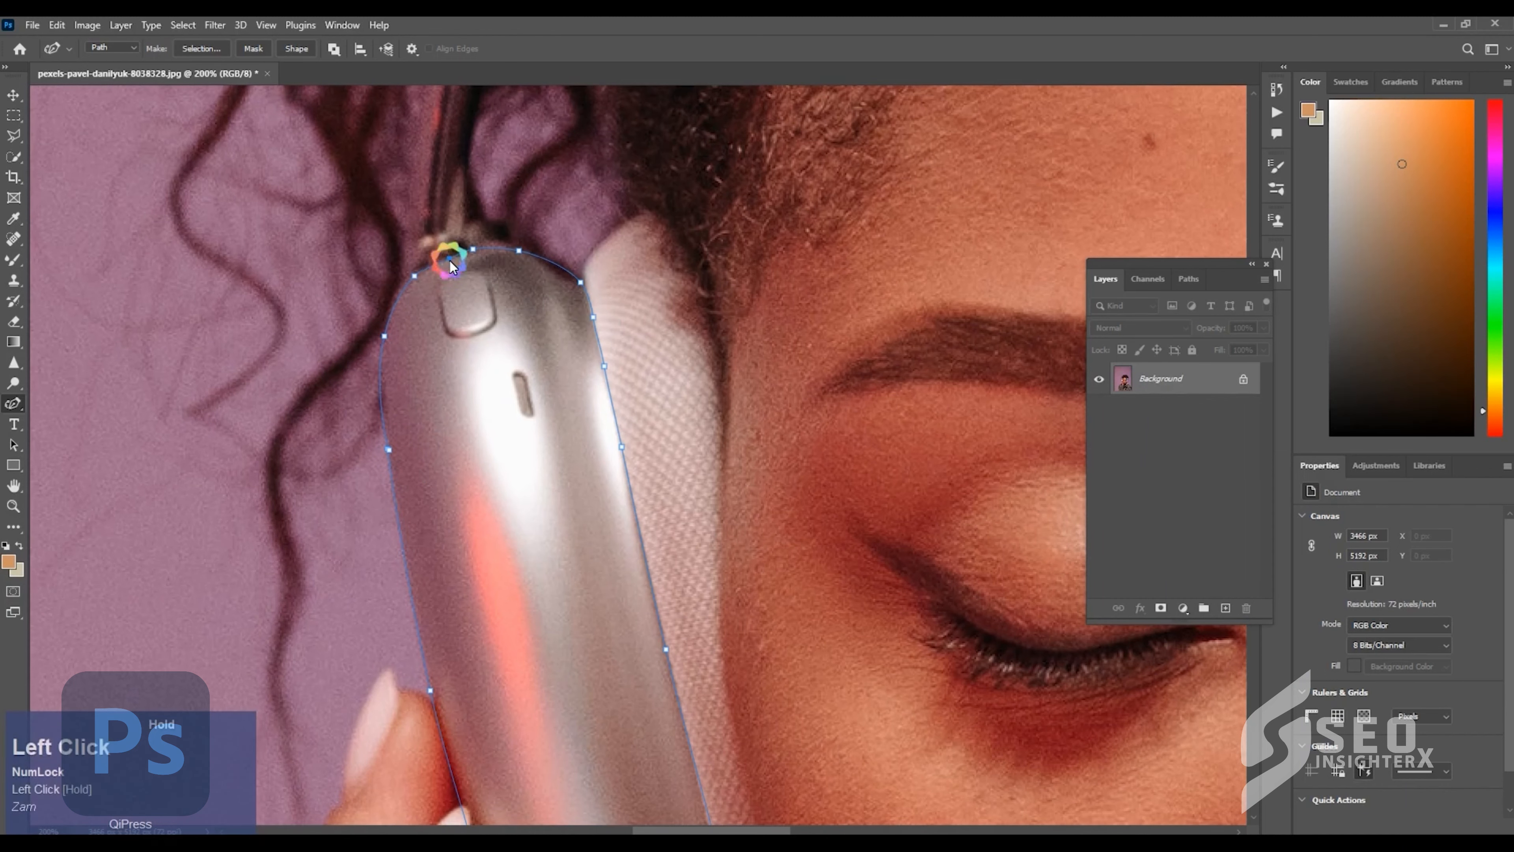
pyautogui.moveTo(686, 531); pyautogui.dragTo(490, 206)
pyautogui.hotkey('ctrl', '-')
pyautogui.hotkey('ctrl', '-')
pyautogui.hotkey('ctrl', '-')
pyautogui.hotkey('ctrl', 'Return')
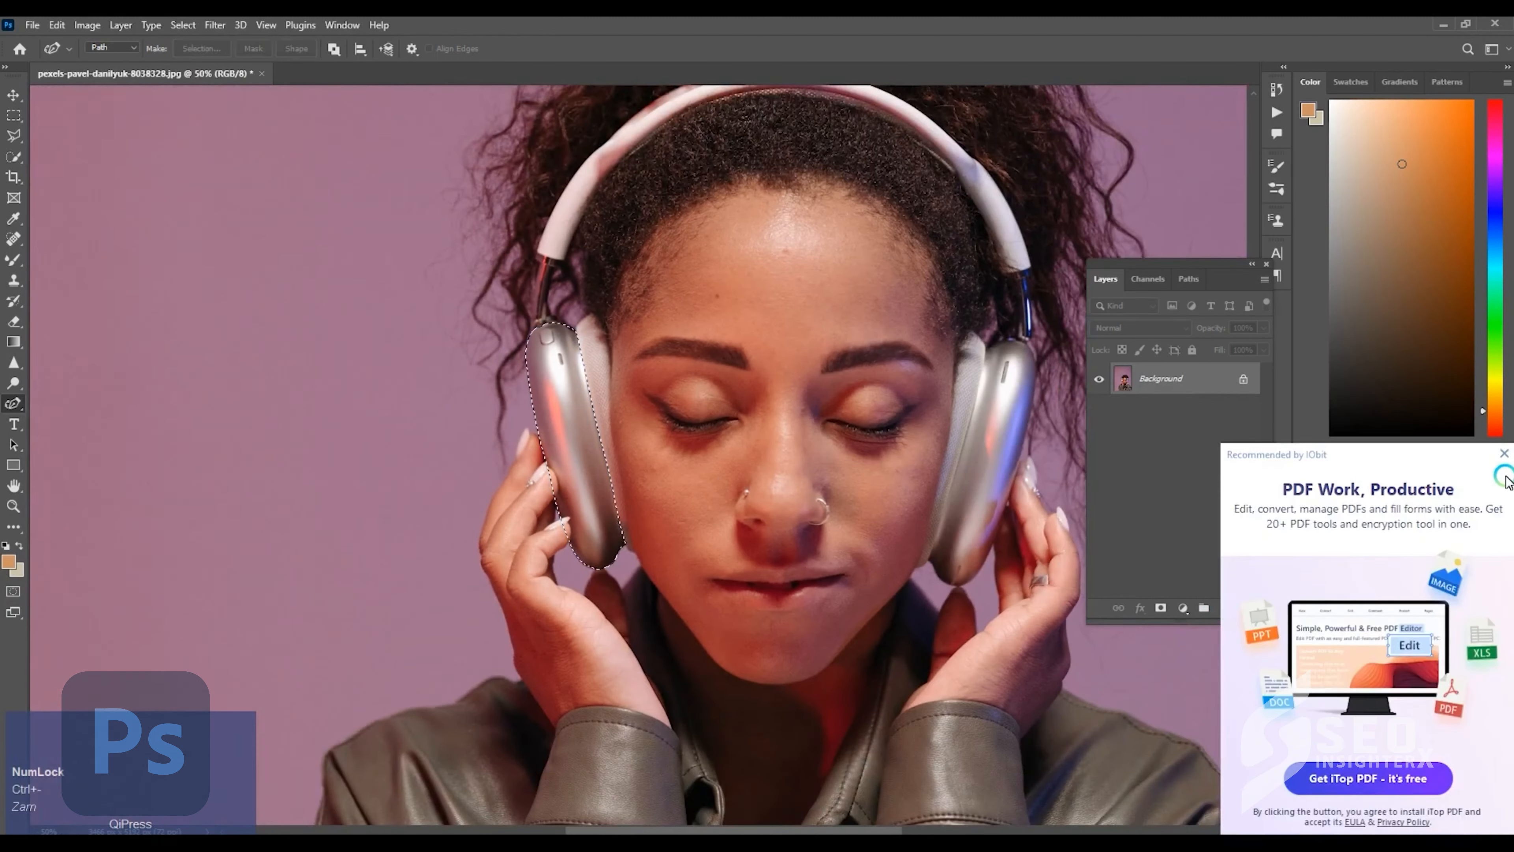
# Stroke the ear cup selection on a new layer with width 4 and color ffffff, and deselect
pyautogui.click(1225, 608)
pyautogui.hotkey('alt', 's')
pyautogui.write('4')
pyautogui.click(702, 261)
pyautogui.write('ffffff')
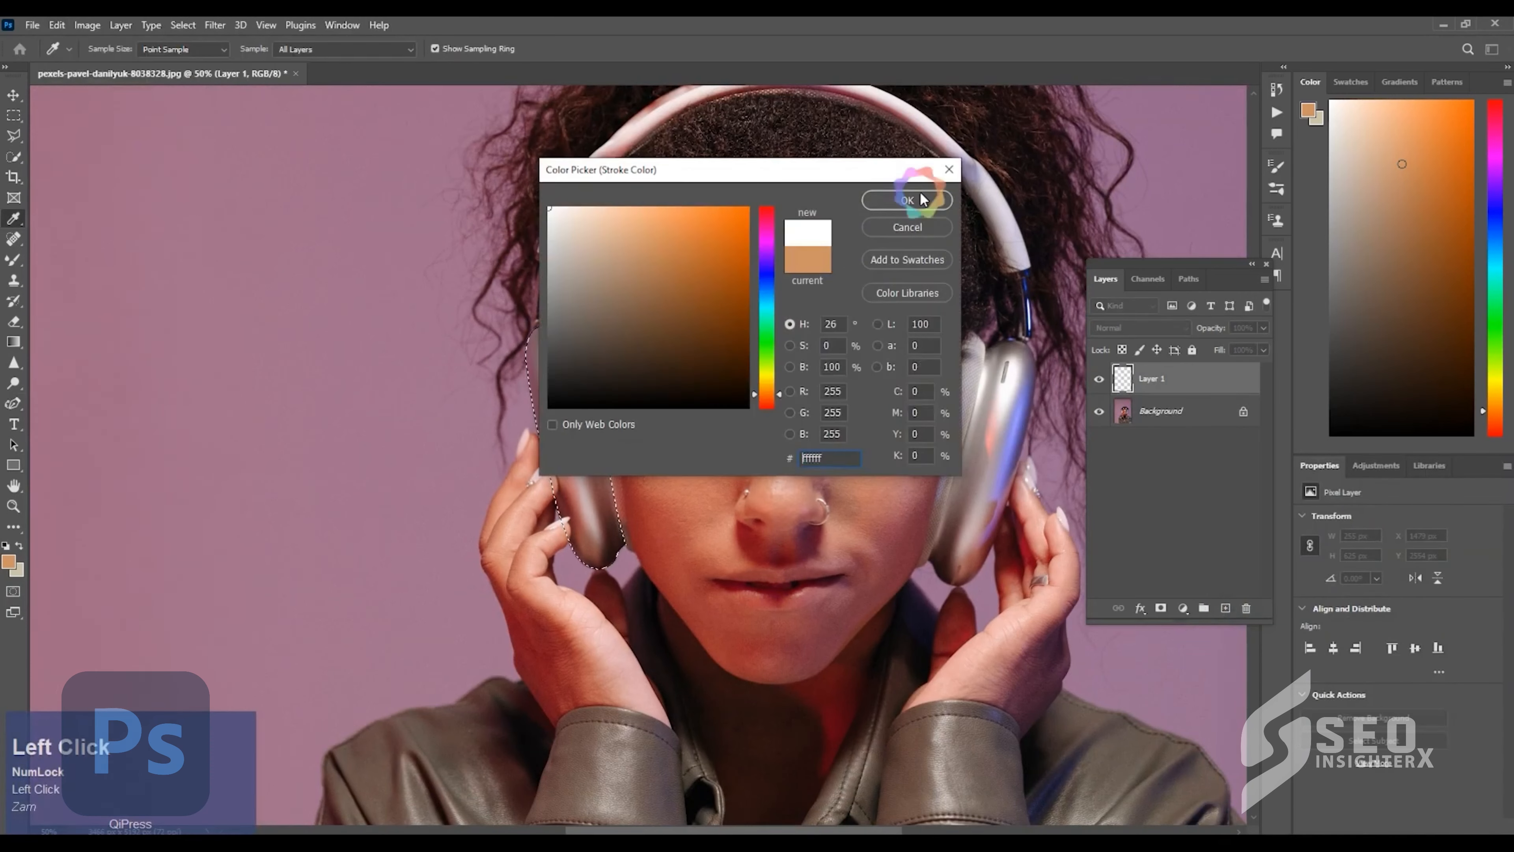
pyautogui.click(921, 198)
pyautogui.press('Return')
pyautogui.hotkey('ctrl', 'd')
# Start a path on the Background layer around the top of the left ear cushion
pyautogui.hotkey('ctrl', '+')
pyautogui.hotkey('ctrl', '+')
pyautogui.moveTo(856, 372); pyautogui.dragTo(969, 645)
pyautogui.click(1160, 411)
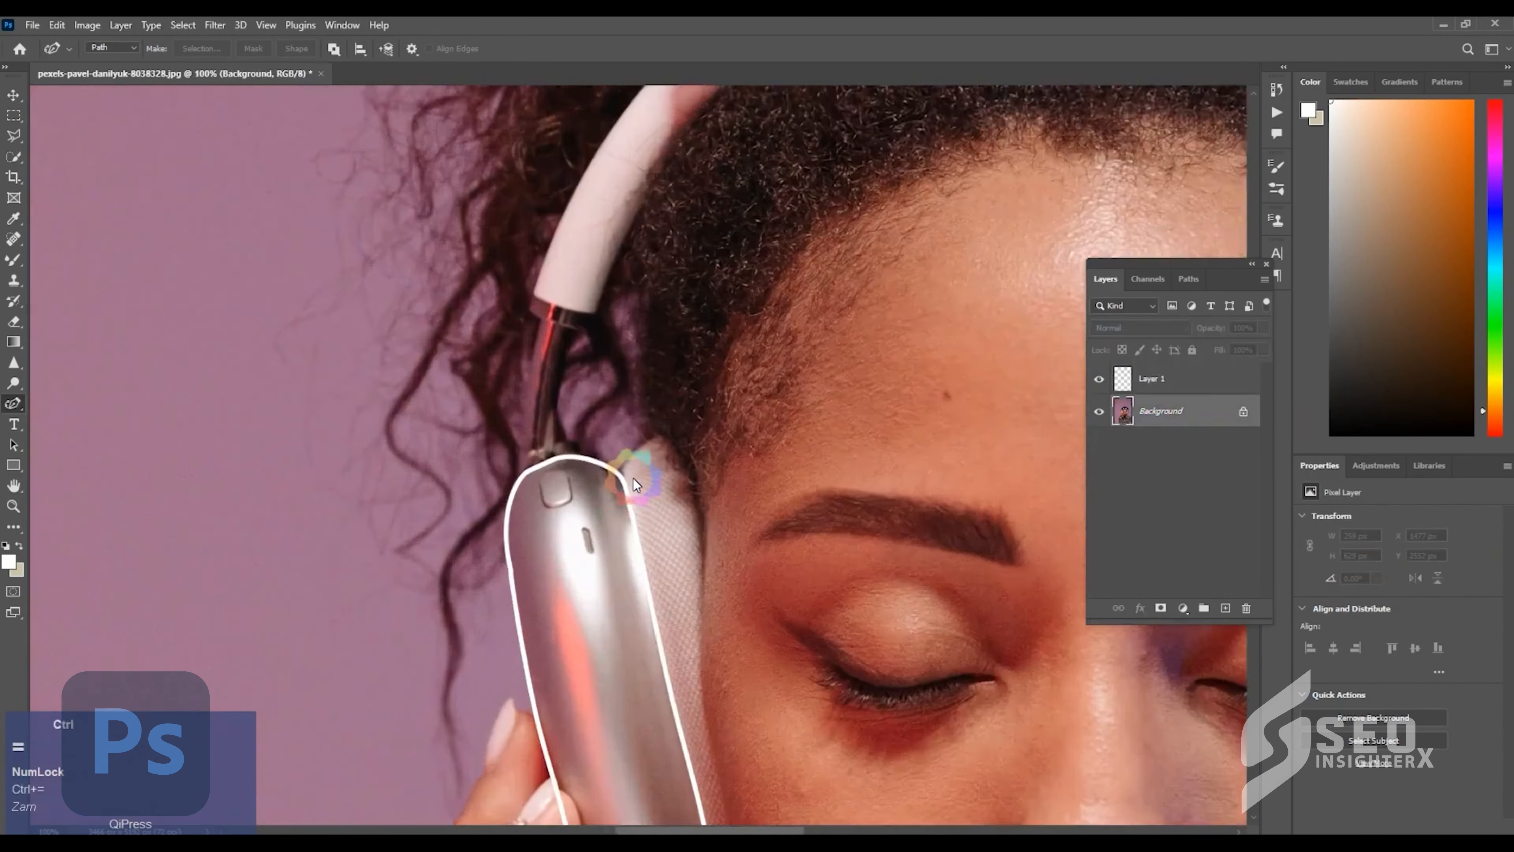
pyautogui.hotkey('ctrl', '+')
pyautogui.hotkey('ctrl', '+')
pyautogui.click(604, 523)
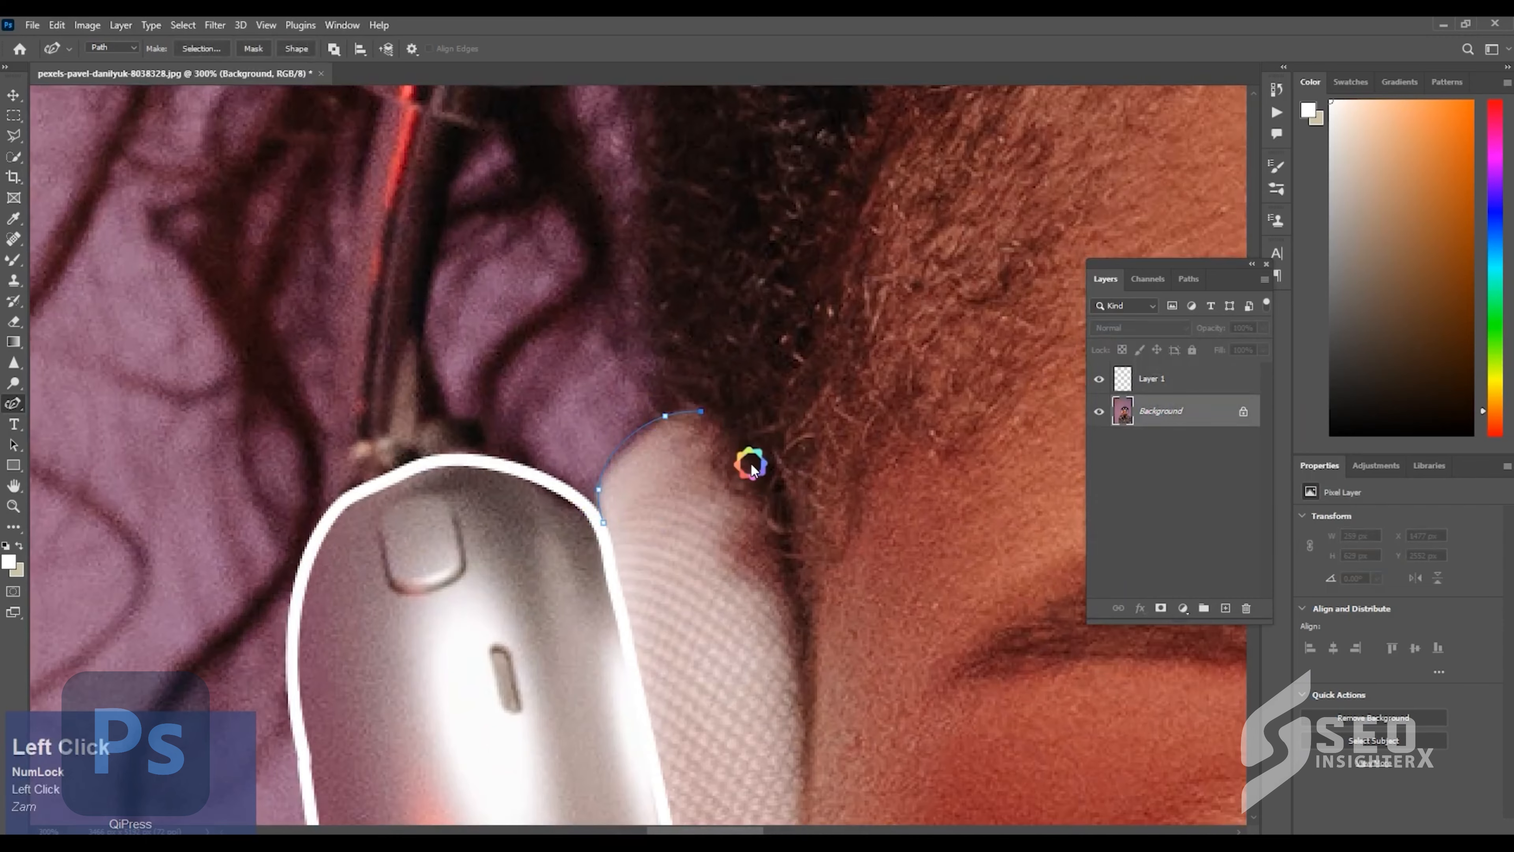
pyautogui.click(751, 465)
pyautogui.click(793, 576)
# Continue the path down the left cushion's edge along the cheek to its lower tip
pyautogui.moveTo(798, 699); pyautogui.dragTo(769, 388)
pyautogui.click(772, 394)
pyautogui.moveTo(769, 663); pyautogui.dragTo(747, 378)
pyautogui.click(742, 381)
pyautogui.moveTo(799, 731); pyautogui.dragTo(735, 354)
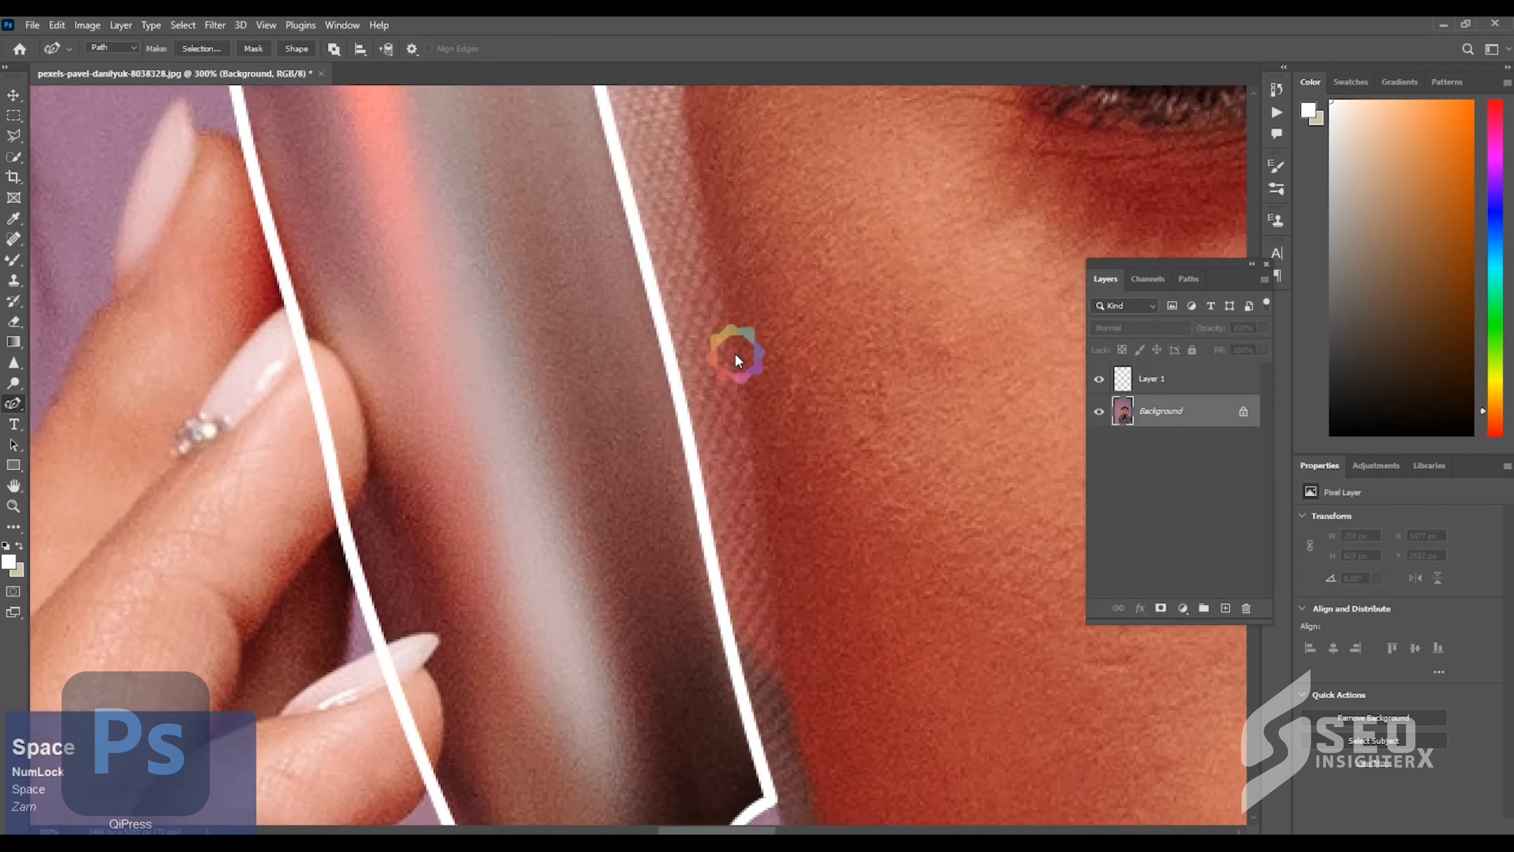
pyautogui.click(735, 352)
pyautogui.moveTo(756, 602); pyautogui.dragTo(715, 340)
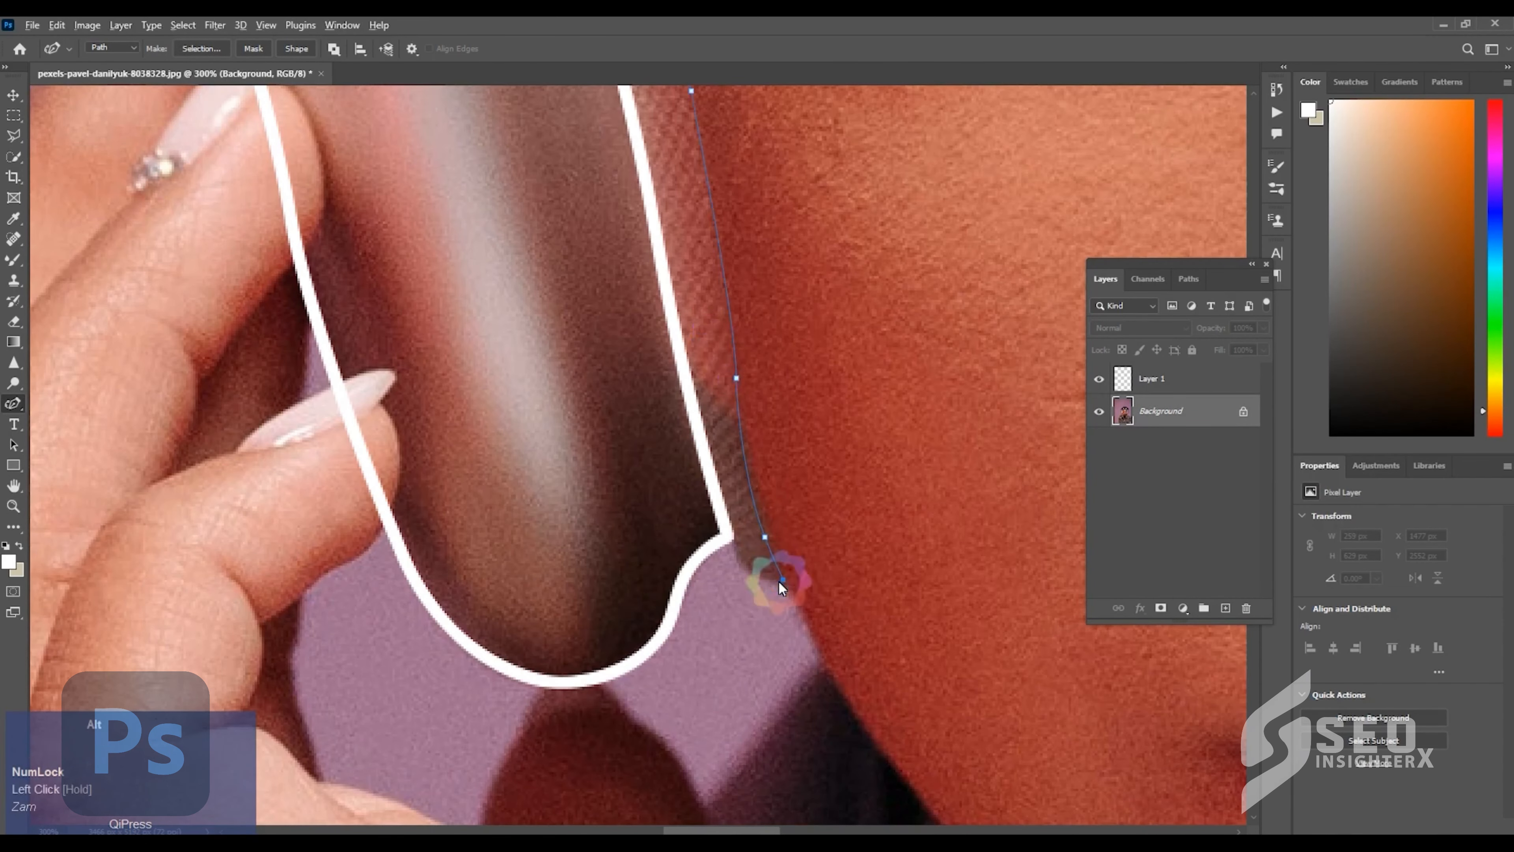
pyautogui.click(779, 580)
# Close the path back up along the ear cup and stroke the left cushion outline in white on a new layer
pyautogui.moveTo(603, 87); pyautogui.dragTo(659, 474)
pyautogui.click(668, 430)
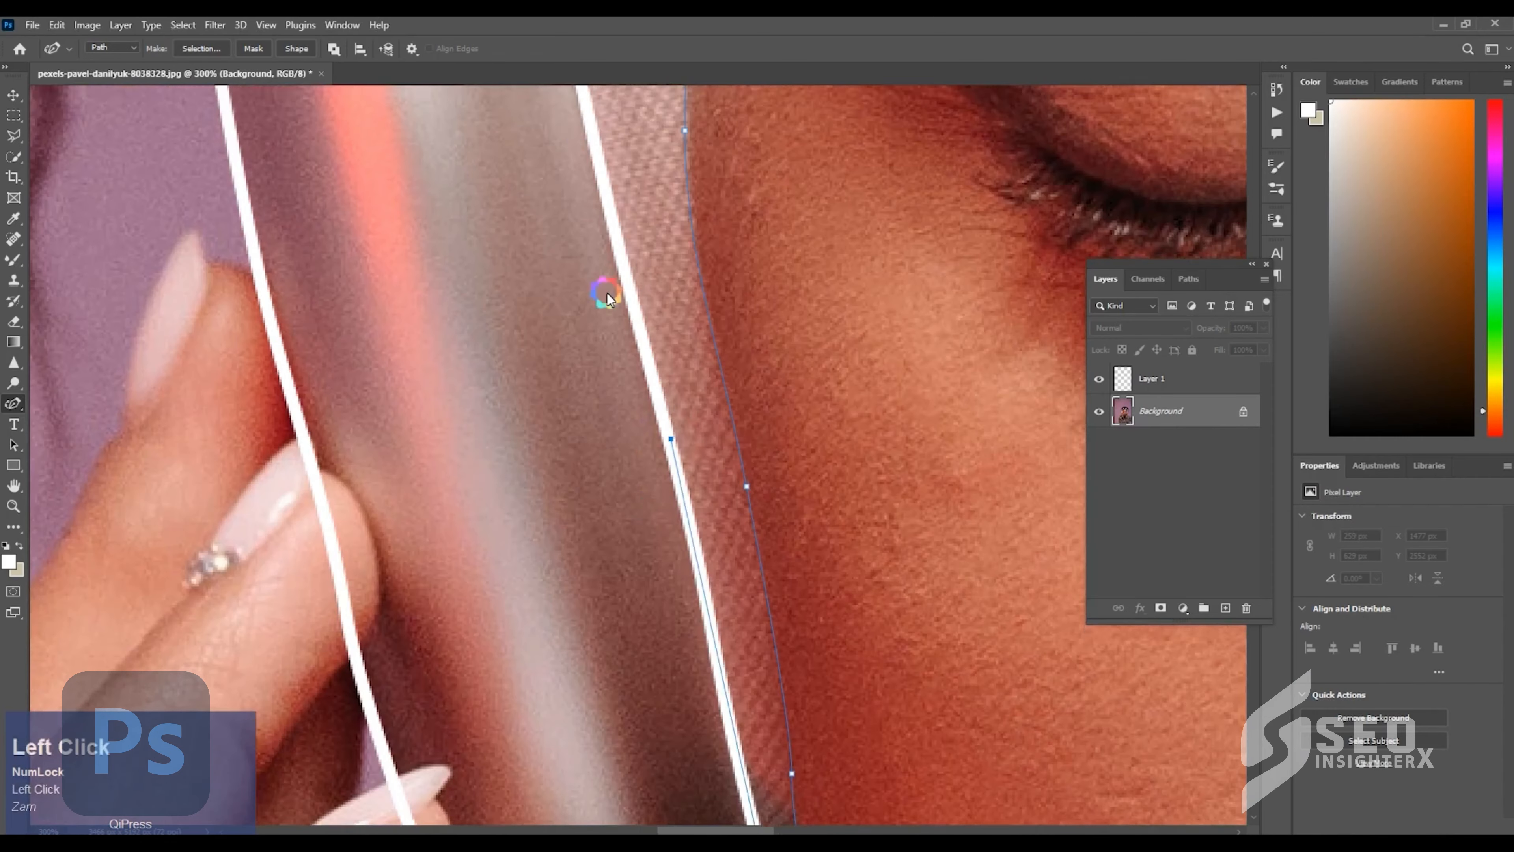
pyautogui.moveTo(567, 113); pyautogui.dragTo(647, 494)
pyautogui.click(646, 385)
pyautogui.moveTo(594, 170); pyautogui.dragTo(641, 452)
pyautogui.click(623, 345)
pyautogui.click(648, 239)
pyautogui.hotkey('alt', 's')
pyautogui.hotkey('ctrl', 'd')
# Lasso the area where the cushion outline overlaps the left ear cup's edge and remove the doubled line from Layer 2
pyautogui.click(1100, 410)
pyautogui.press('l')
pyautogui.click(593, 305)
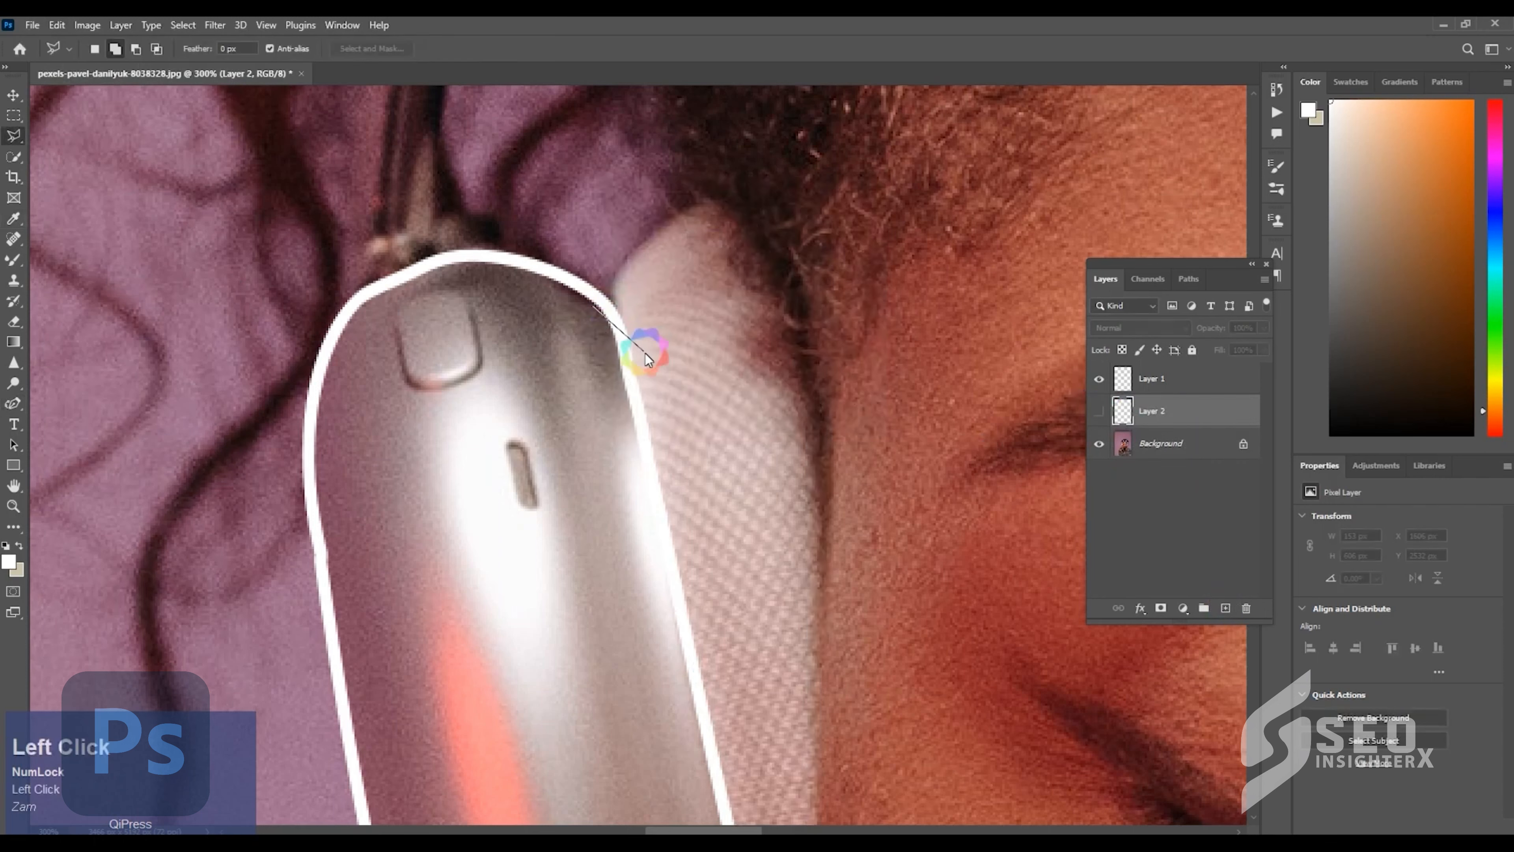
pyautogui.click(647, 358)
pyautogui.moveTo(788, 767); pyautogui.dragTo(714, 180)
pyautogui.moveTo(777, 561); pyautogui.dragTo(723, 256)
pyautogui.click(723, 257)
pyautogui.click(766, 485)
pyautogui.click(786, 690)
pyautogui.click(515, 512)
pyautogui.moveTo(458, 161); pyautogui.dragTo(539, 618)
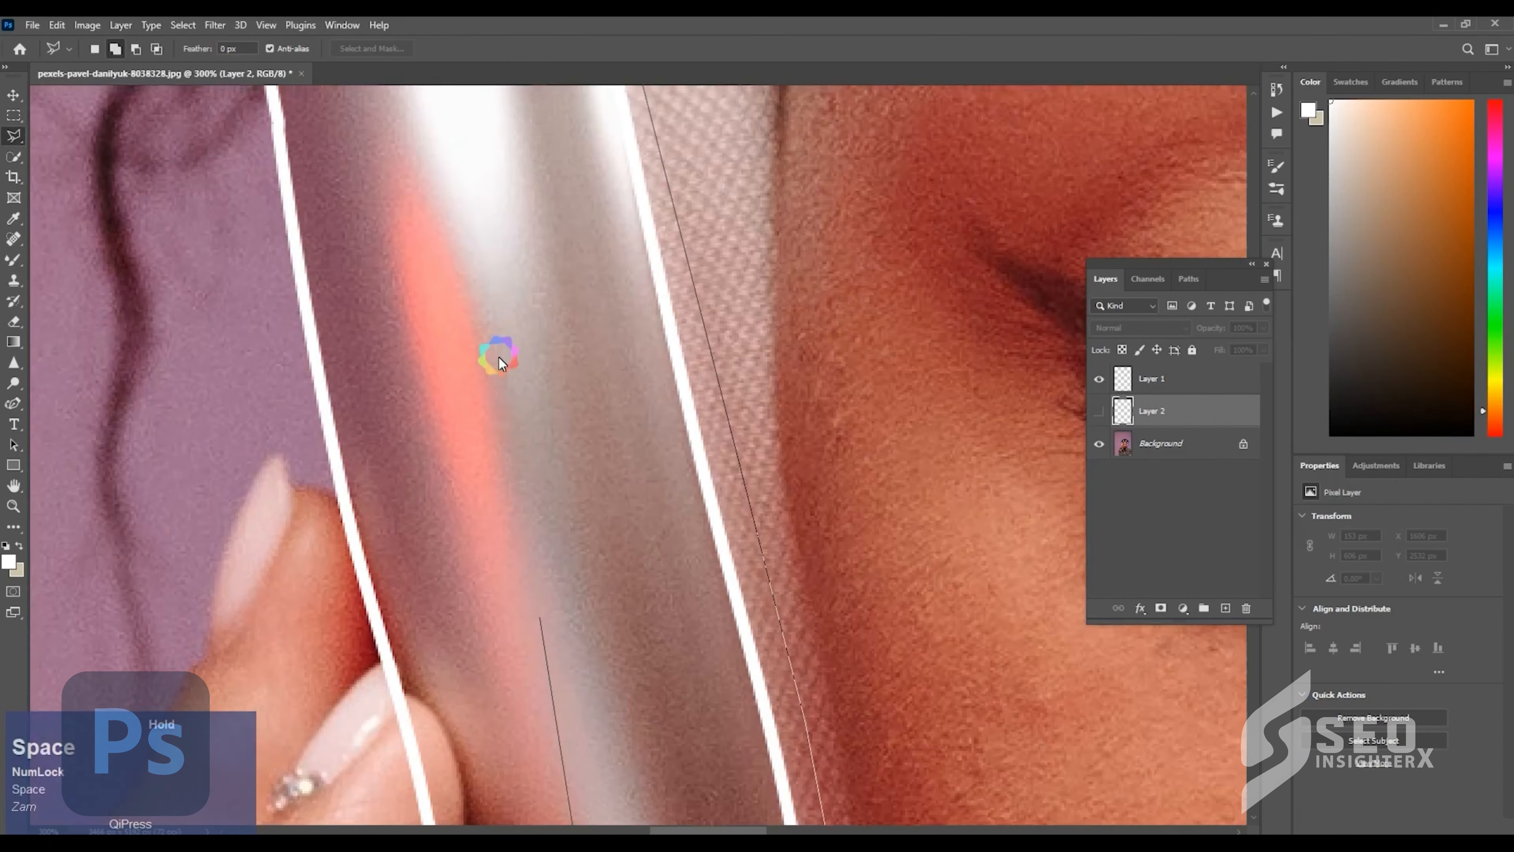
pyautogui.doubleClick(500, 360)
pyautogui.click(1100, 411)
pyautogui.moveTo(799, 745); pyautogui.dragTo(686, 187)
pyautogui.hotkey('ctrl', 'd')
# Select the stray piece of outline at the left cushion's lower tip and delete it
pyautogui.moveTo(948, 622); pyautogui.dragTo(889, 544)
pyautogui.hotkey('ctrl', '=')
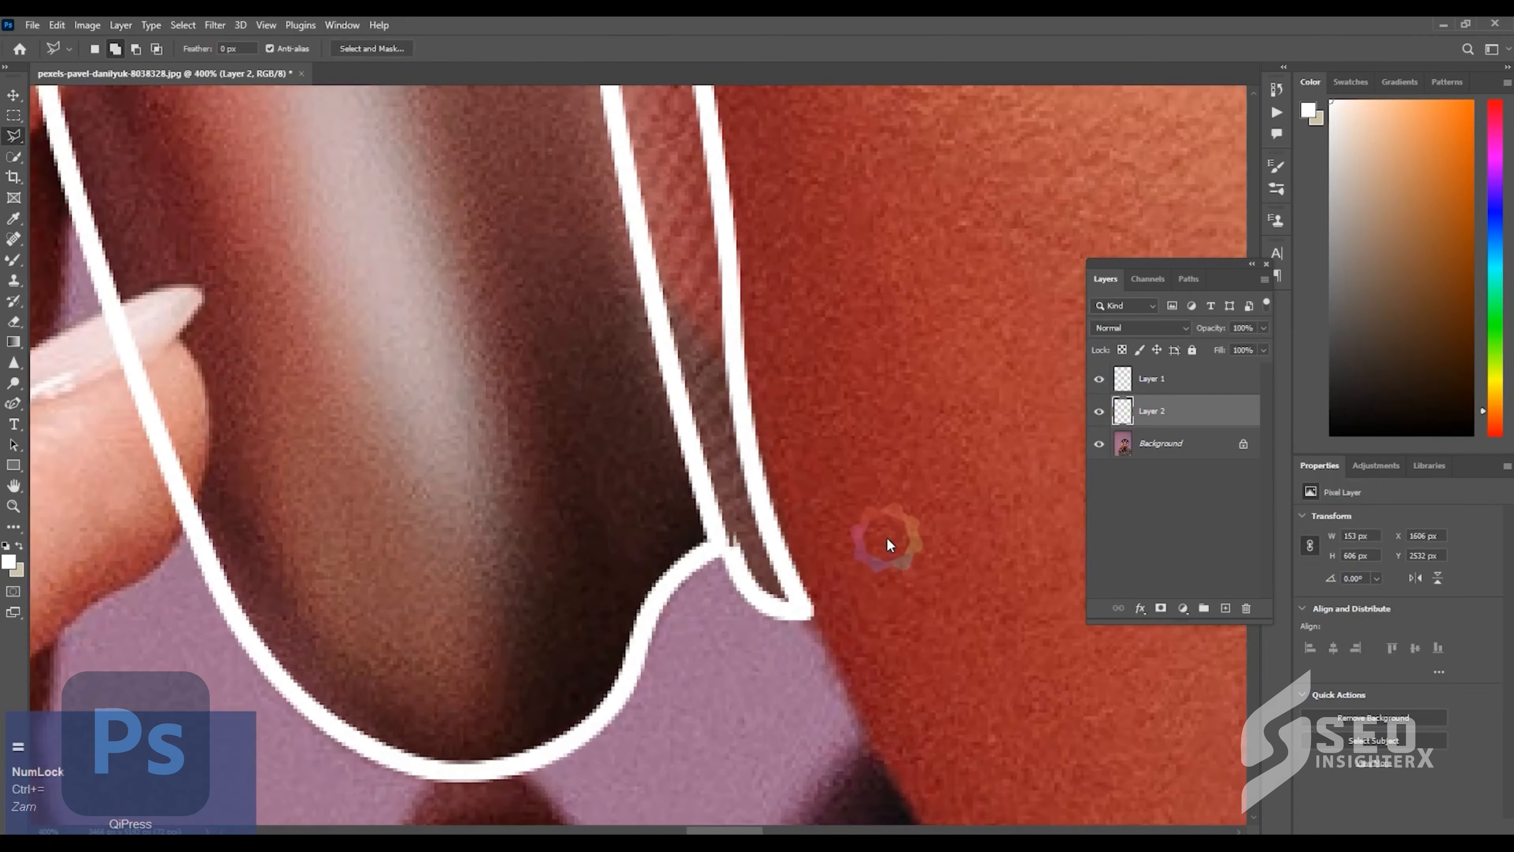
pyautogui.click(729, 522)
pyautogui.doubleClick(749, 520)
pyautogui.press('Delete')
pyautogui.hotkey('ctrl', 'd')
# Add a new layer above Layer 2 for outlining the right side of the headphones
pyautogui.hotkey('ctrl', '-')
pyautogui.hotkey('ctrl', '-')
pyautogui.hotkey('ctrl', '-')
pyautogui.hotkey('ctrl', '-')
pyautogui.hotkey('ctrl', '-')
pyautogui.hotkey('ctrl', '-')
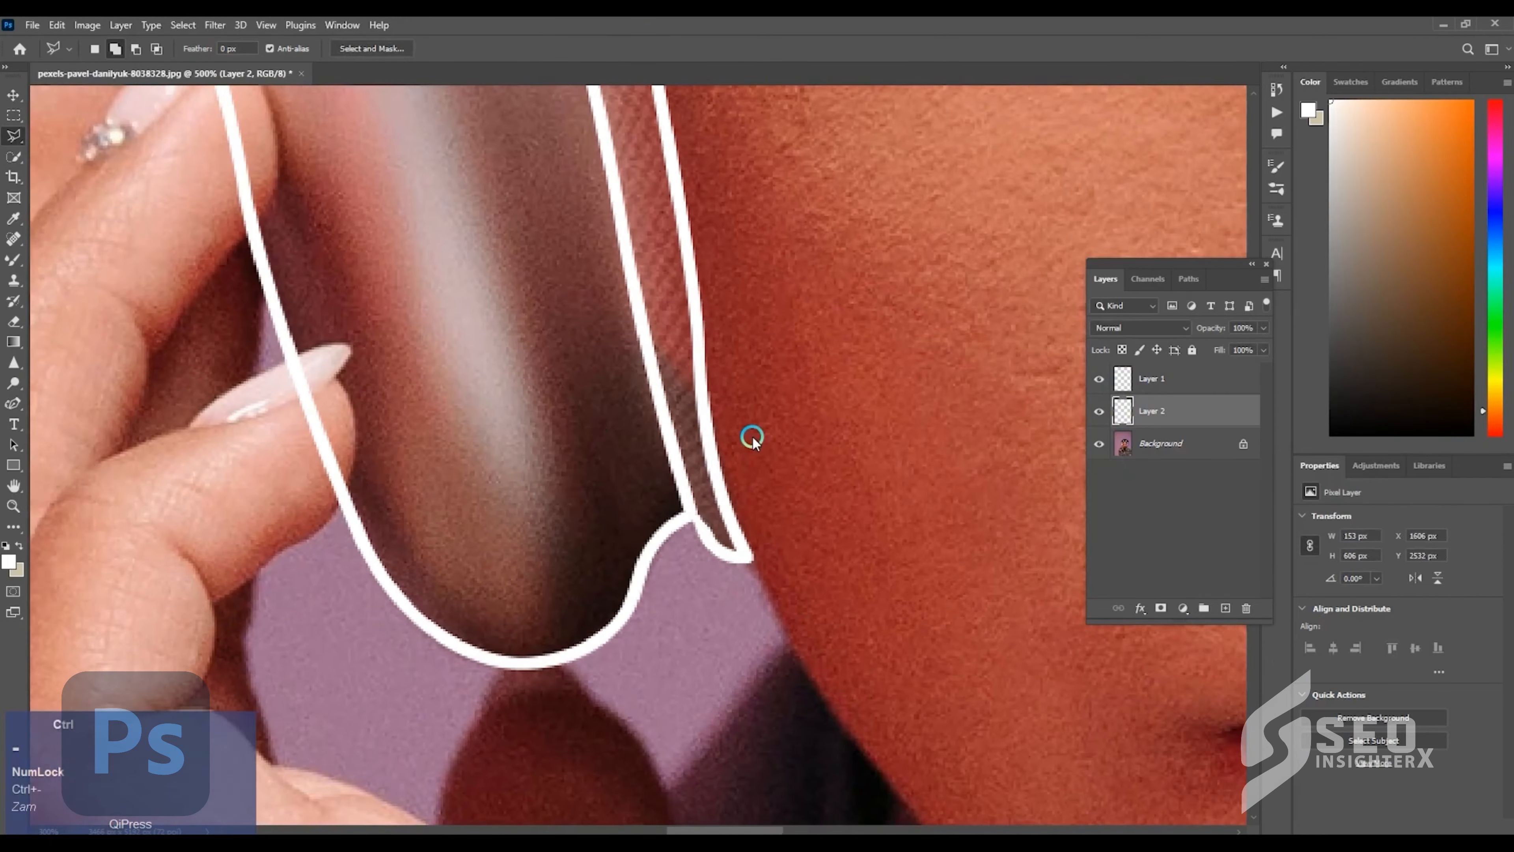
pyautogui.moveTo(865, 250); pyautogui.dragTo(600, 351)
pyautogui.hotkey('ctrl', '=')
pyautogui.hotkey('ctrl', '=')
pyautogui.click(1224, 609)
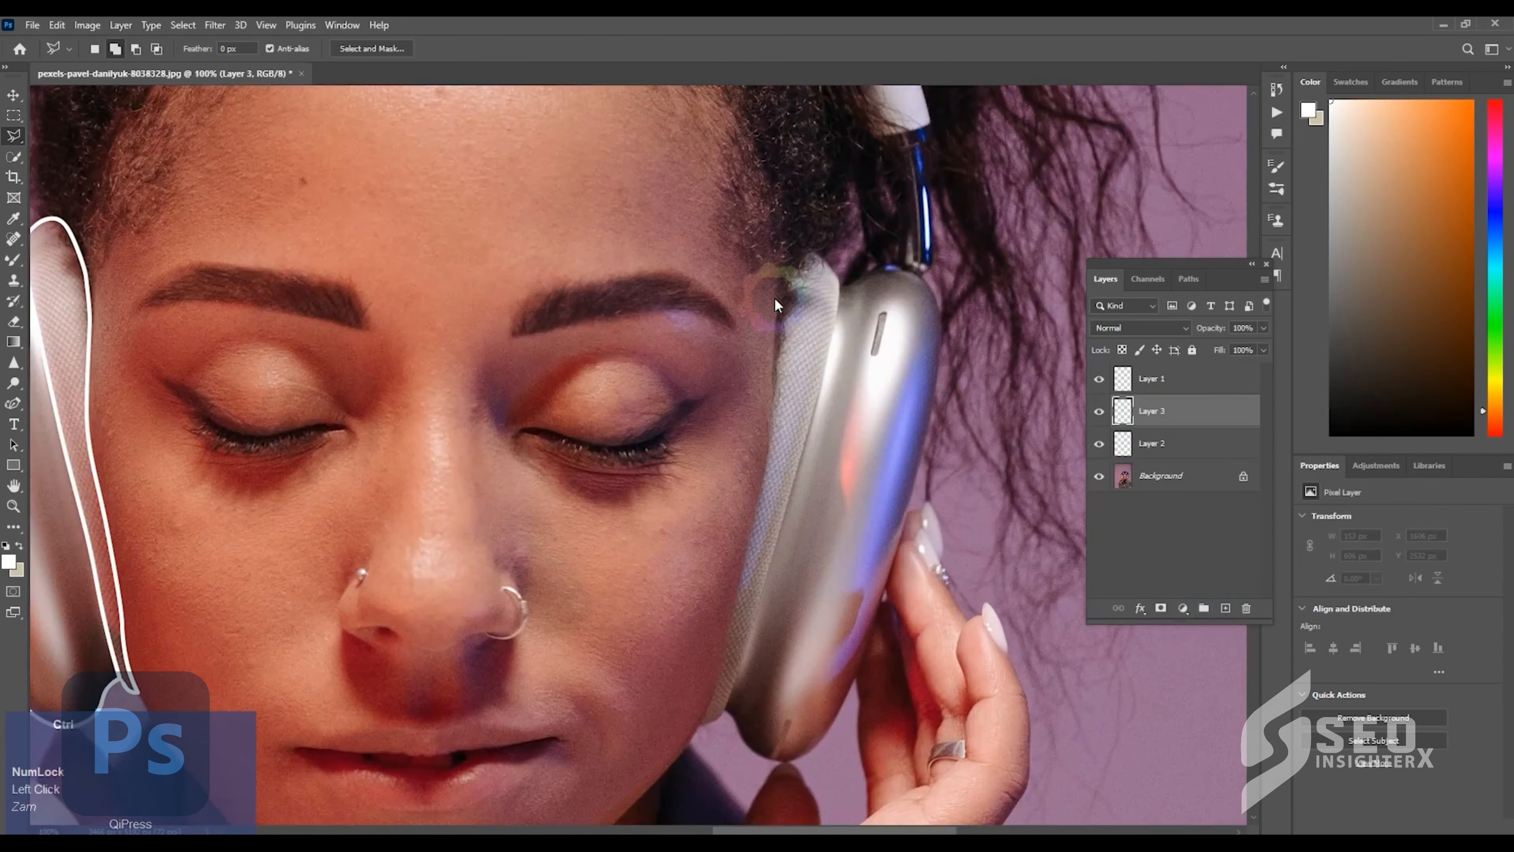
# Trace a path down the right ear cushion's edge along the cheek to its lower tip
pyautogui.hotkey('ctrl', '=')
pyautogui.moveTo(923, 161); pyautogui.dragTo(743, 327)
pyautogui.press('p')
pyautogui.click(773, 248)
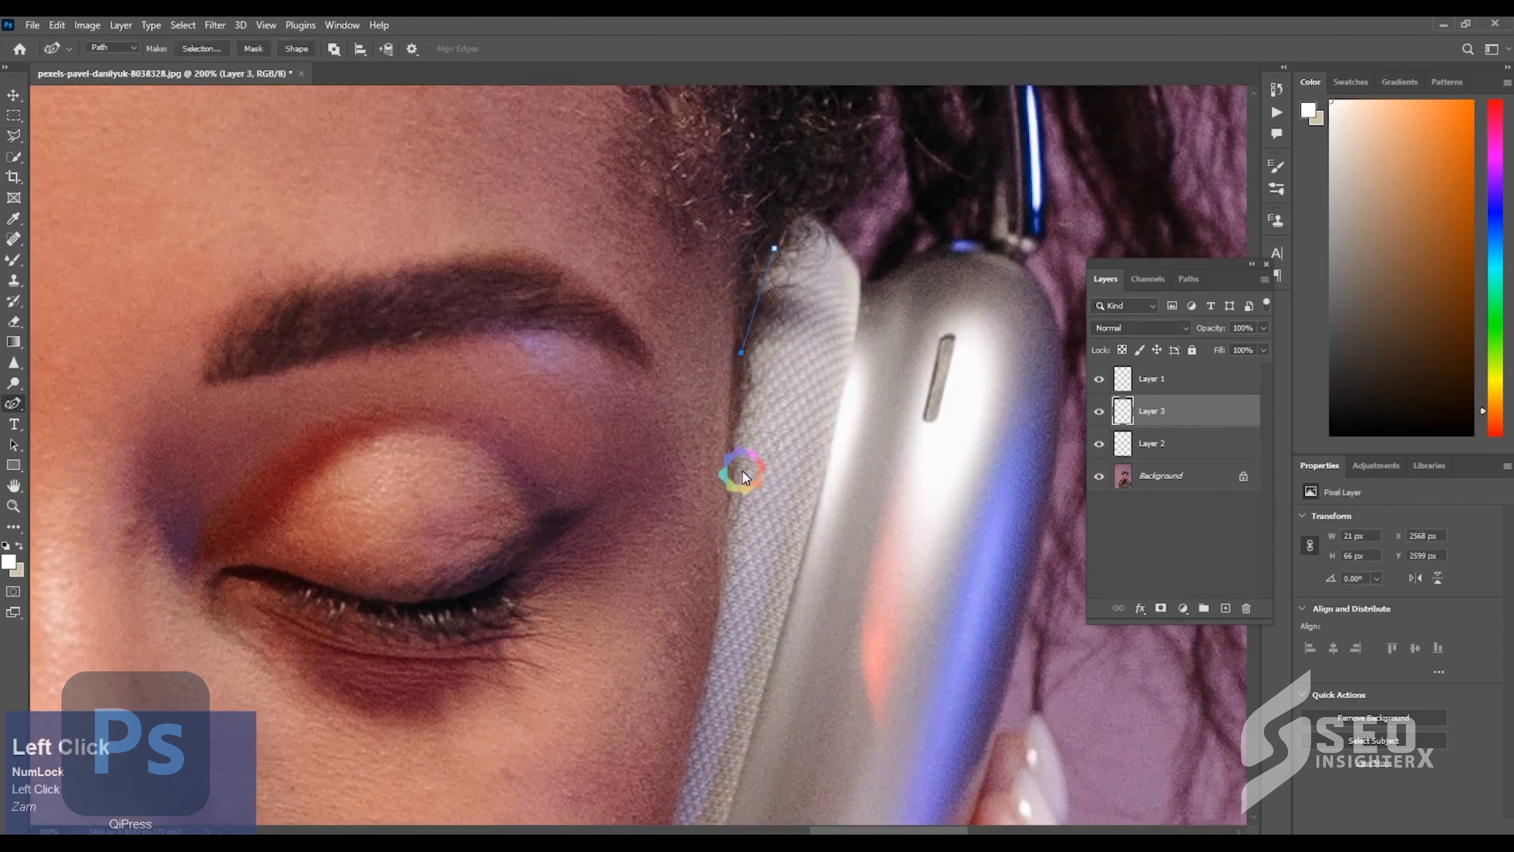
pyautogui.moveTo(731, 504); pyautogui.dragTo(727, 196)
pyautogui.moveTo(712, 361); pyautogui.dragTo(769, 70)
pyautogui.click(738, 264)
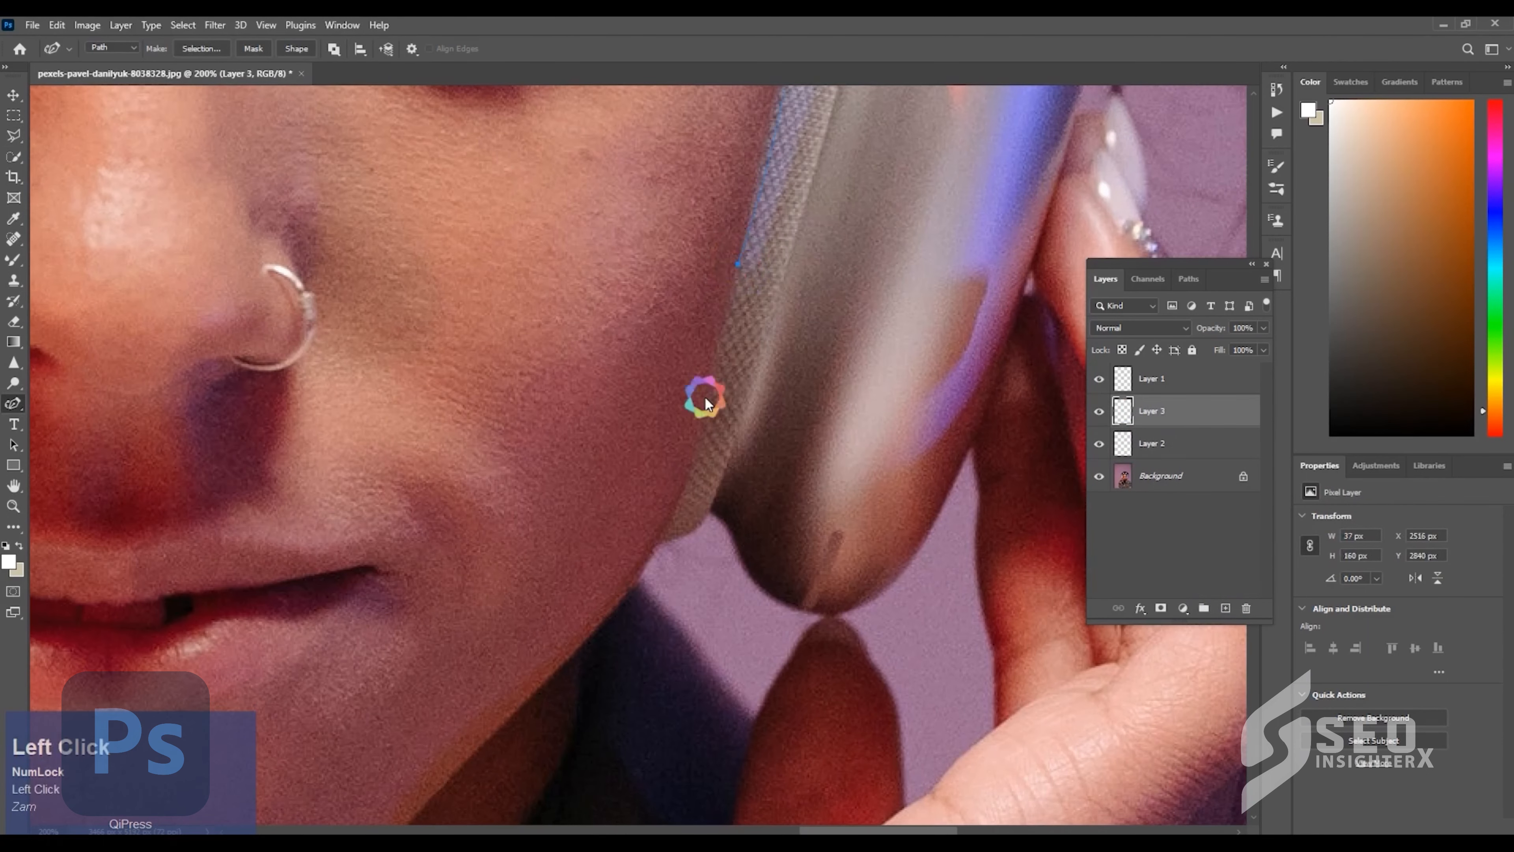
pyautogui.moveTo(687, 475); pyautogui.dragTo(654, 549)
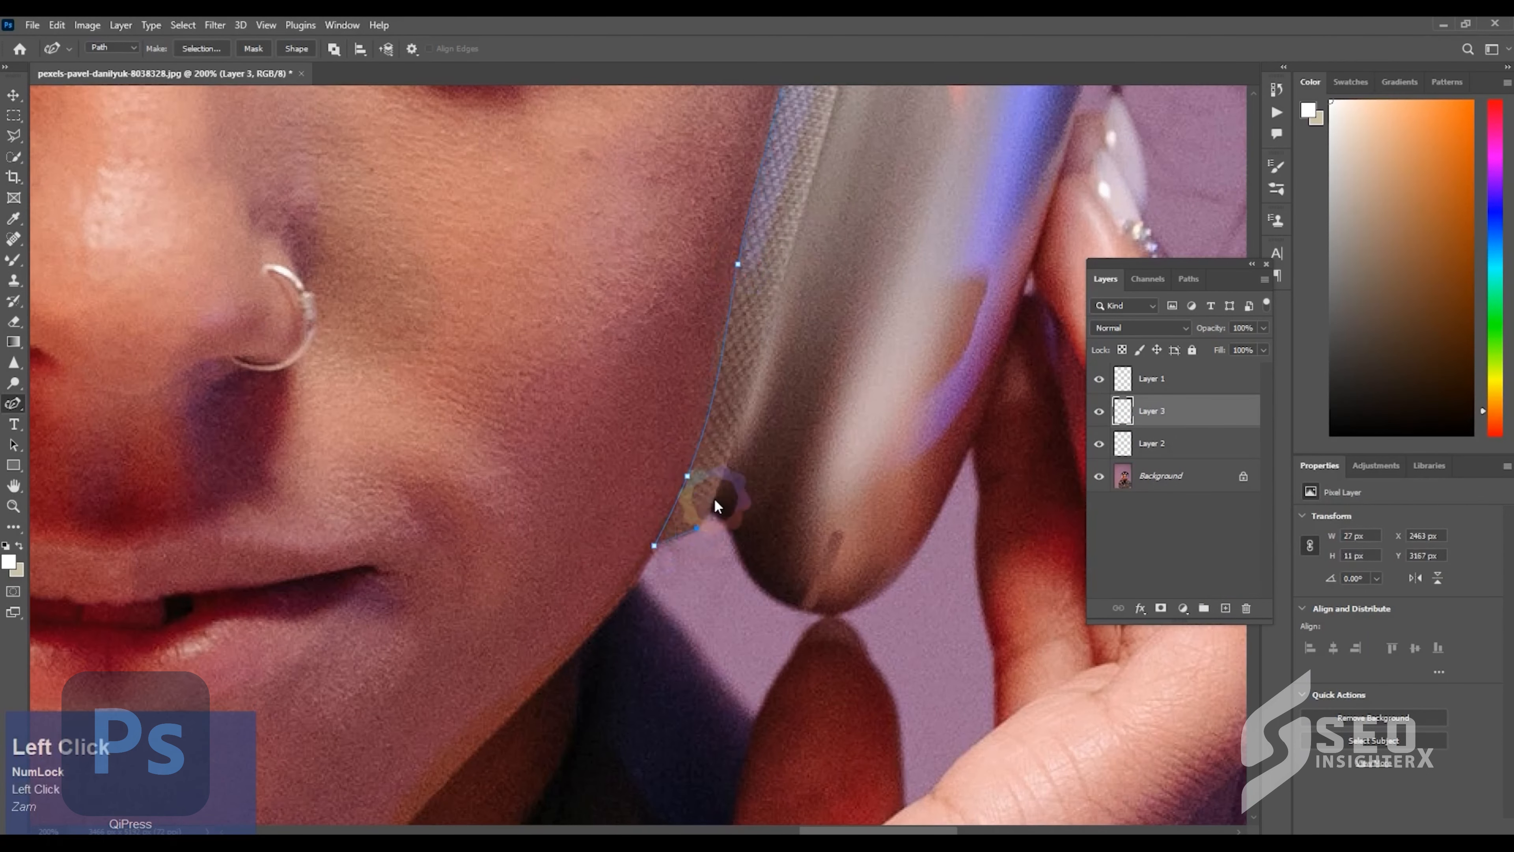
# Close the path up along the right ear cup and stroke the cushion outline in white on a new layer
pyautogui.moveTo(844, 127); pyautogui.dragTo(750, 453)
pyautogui.moveTo(787, 184); pyautogui.dragTo(773, 423)
pyautogui.click(774, 417)
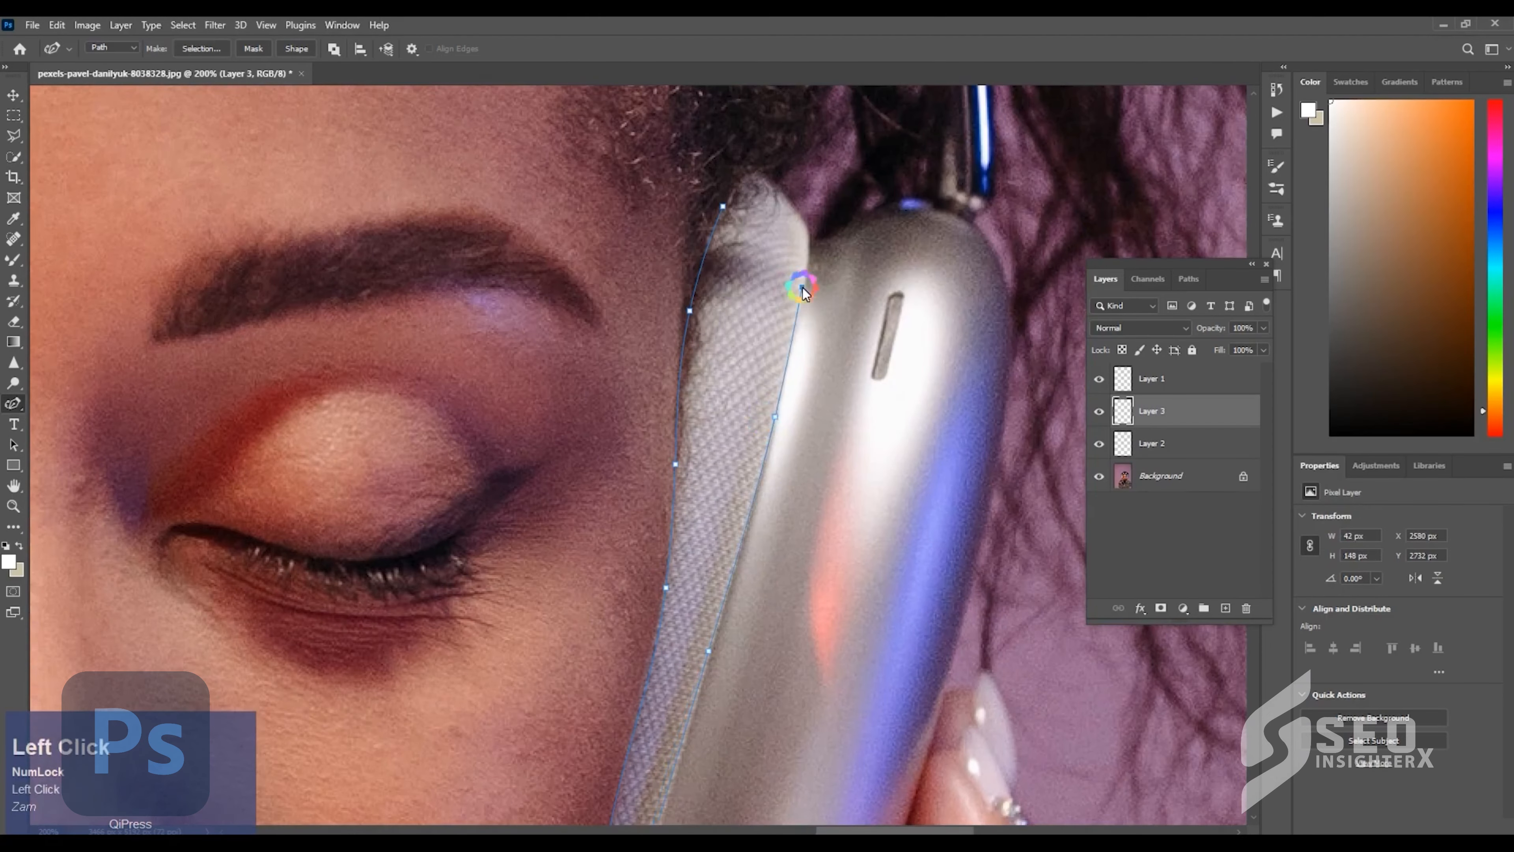
pyautogui.moveTo(720, 692); pyautogui.dragTo(745, 371)
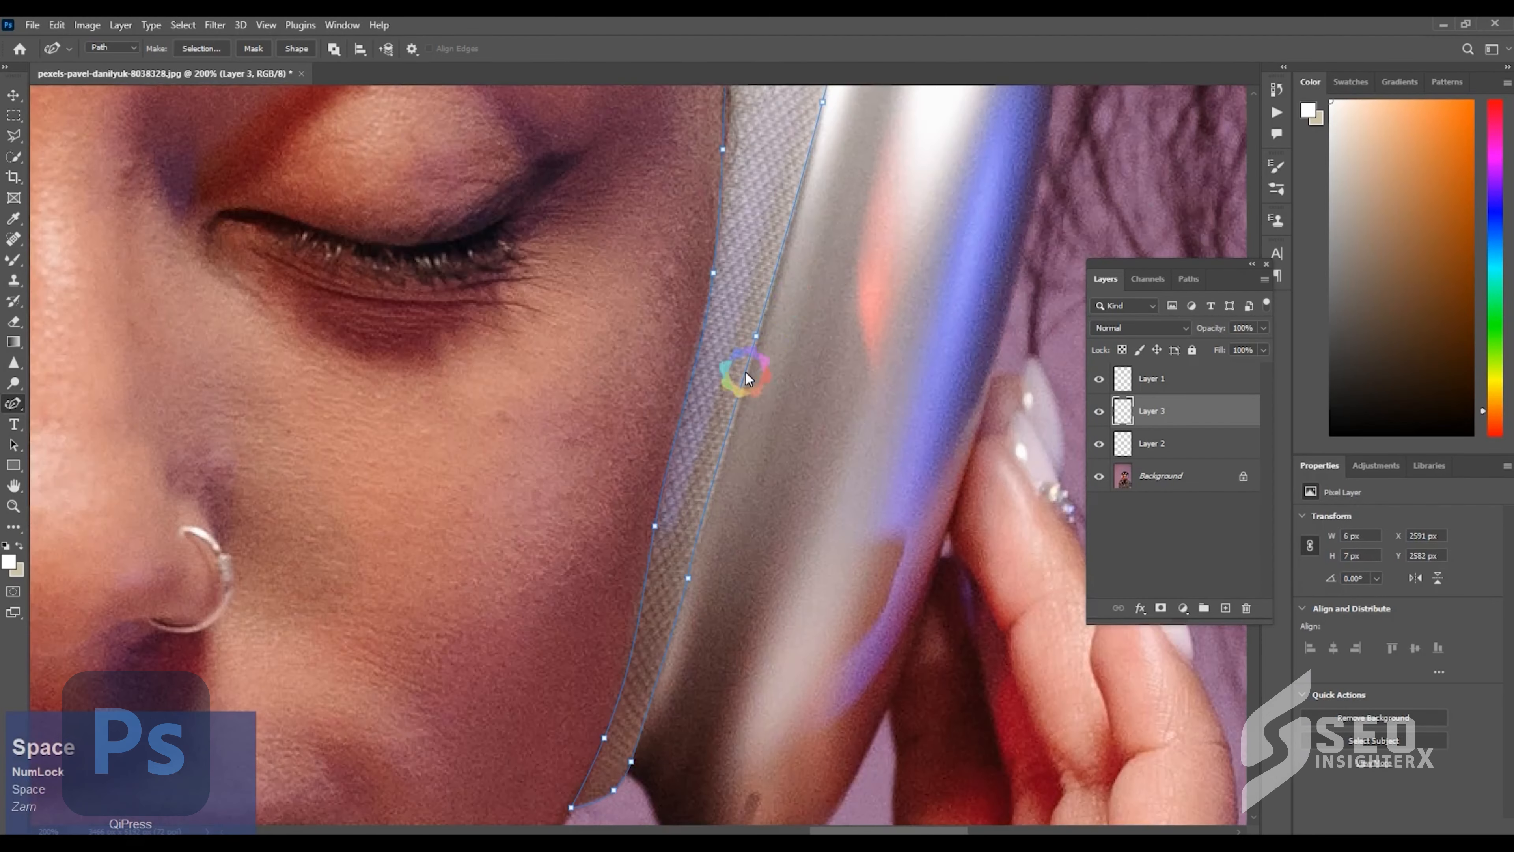
pyautogui.moveTo(688, 256); pyautogui.dragTo(717, 301)
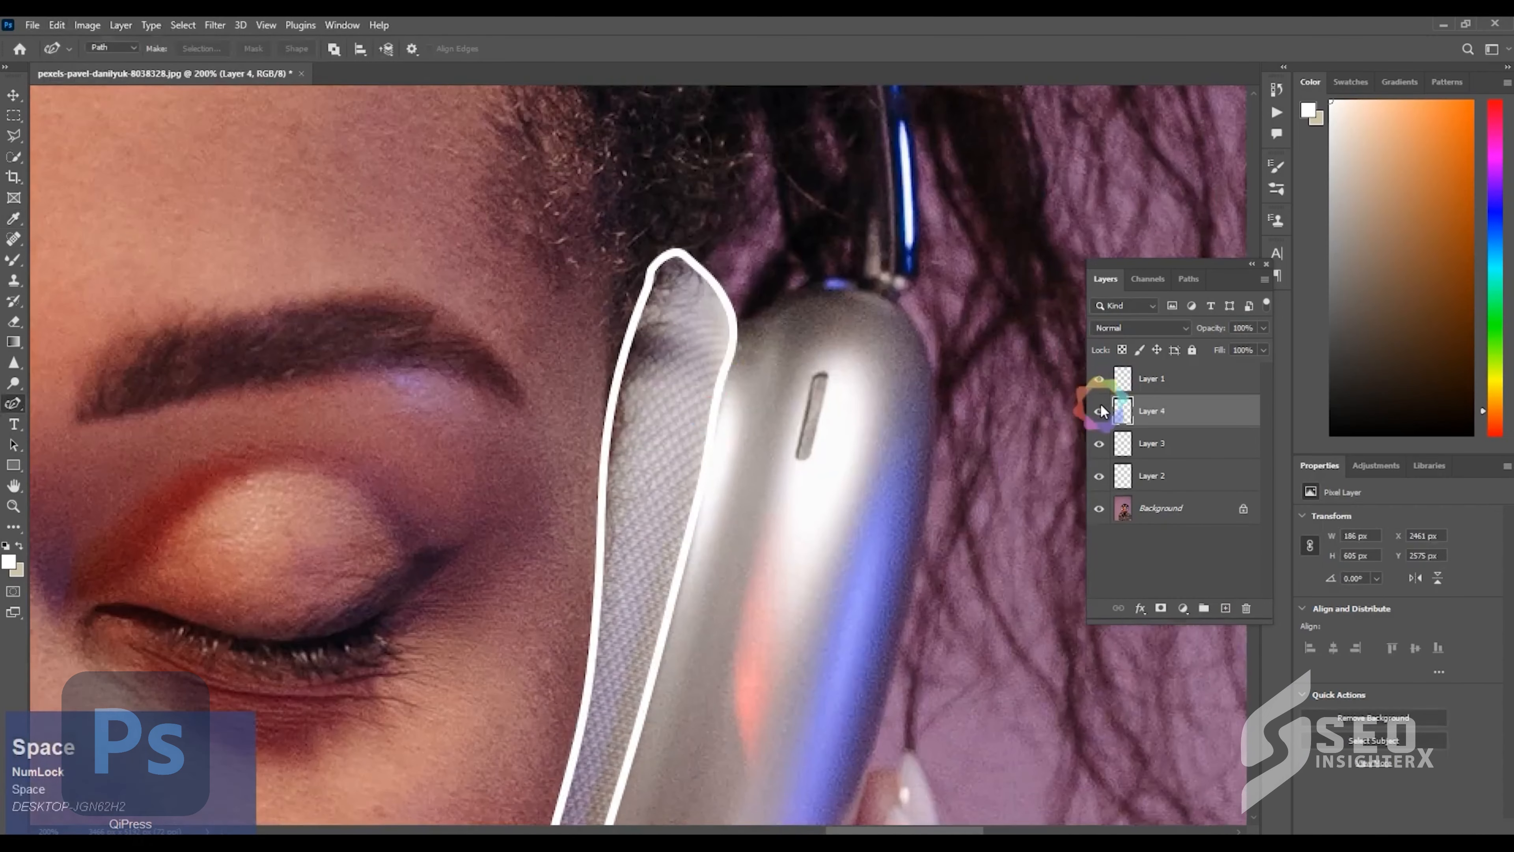
# Hide Layer 4 and trace a path over the top and down the outer edge of the right ear cup
pyautogui.click(1099, 411)
pyautogui.click(728, 332)
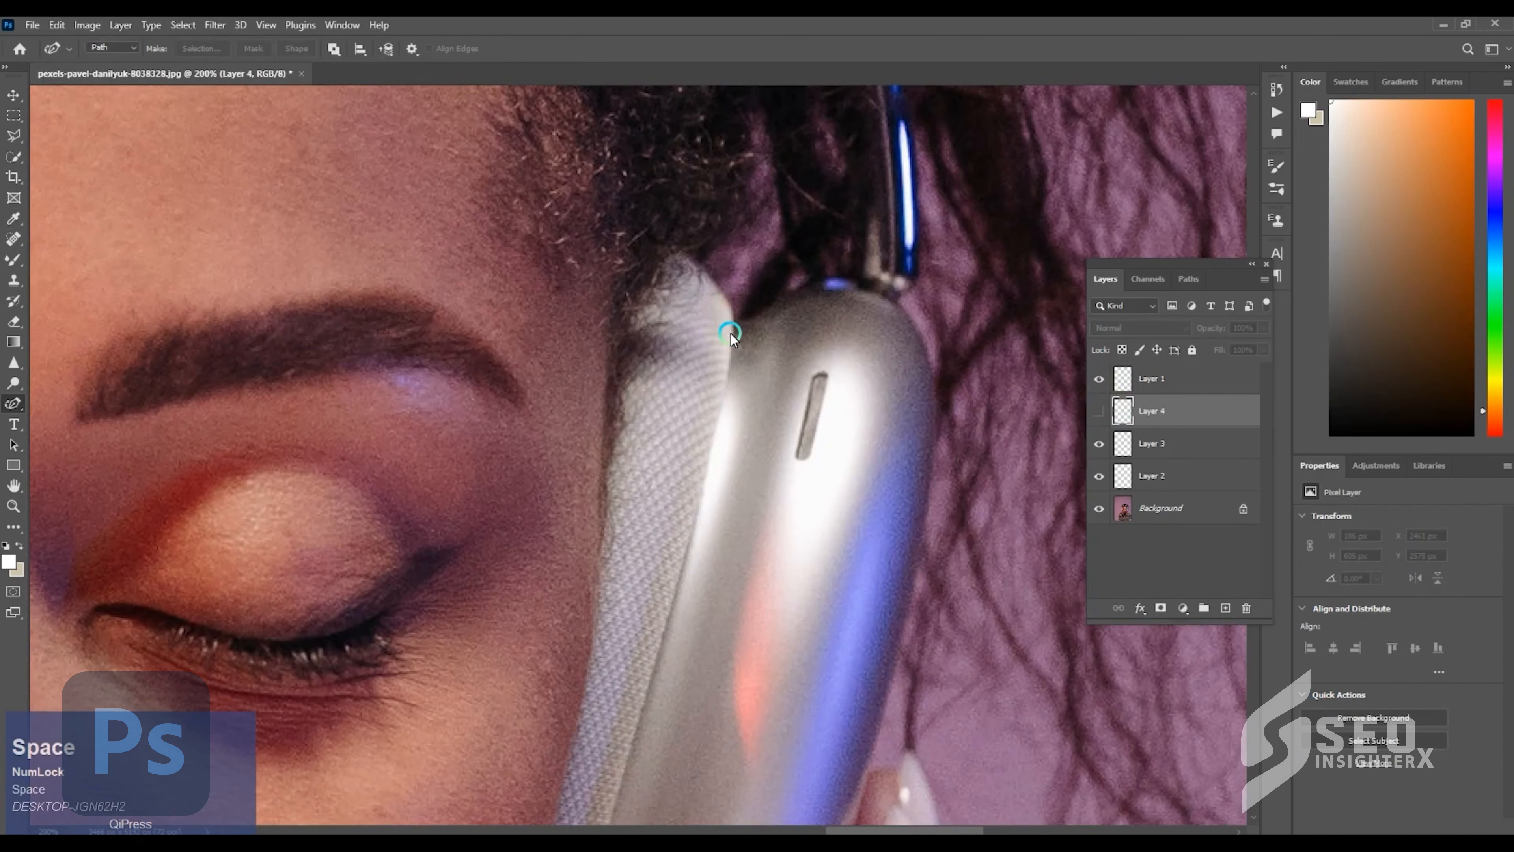
pyautogui.click(793, 301)
pyautogui.click(933, 418)
pyautogui.moveTo(897, 562); pyautogui.dragTo(932, 198)
pyautogui.moveTo(849, 587); pyautogui.dragTo(893, 332)
pyautogui.click(875, 385)
# Complete the path around the right ear cup's bottom and inner edge and stroke it in white on a new layer
pyautogui.click(767, 580)
pyautogui.click(712, 602)
pyautogui.click(668, 590)
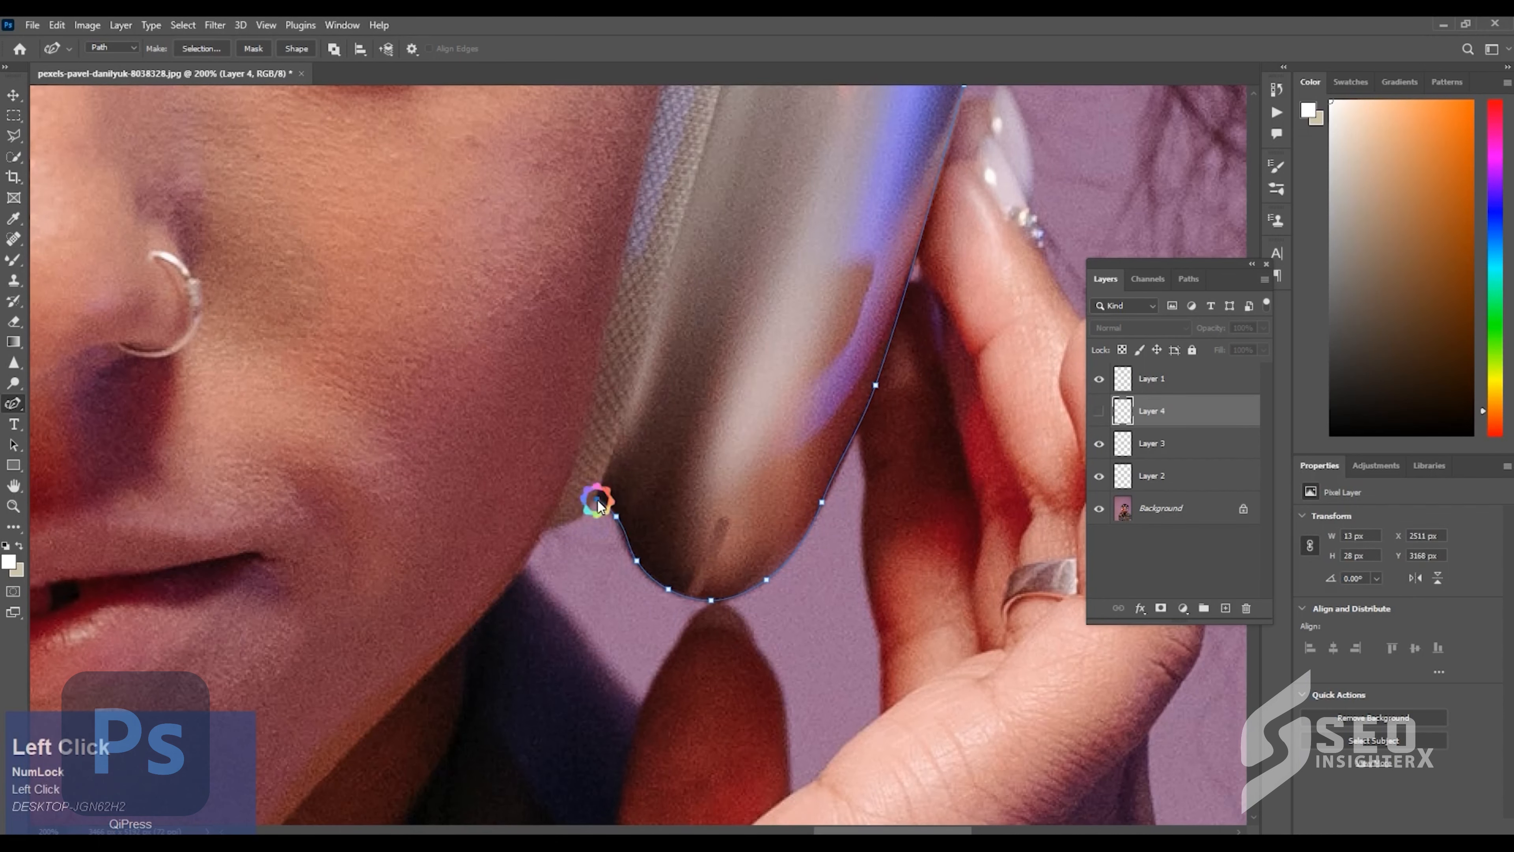
pyautogui.moveTo(710, 162); pyautogui.dragTo(658, 456)
pyautogui.click(670, 373)
pyautogui.click(1225, 608)
pyautogui.hotkey('ctrl', 'Return')
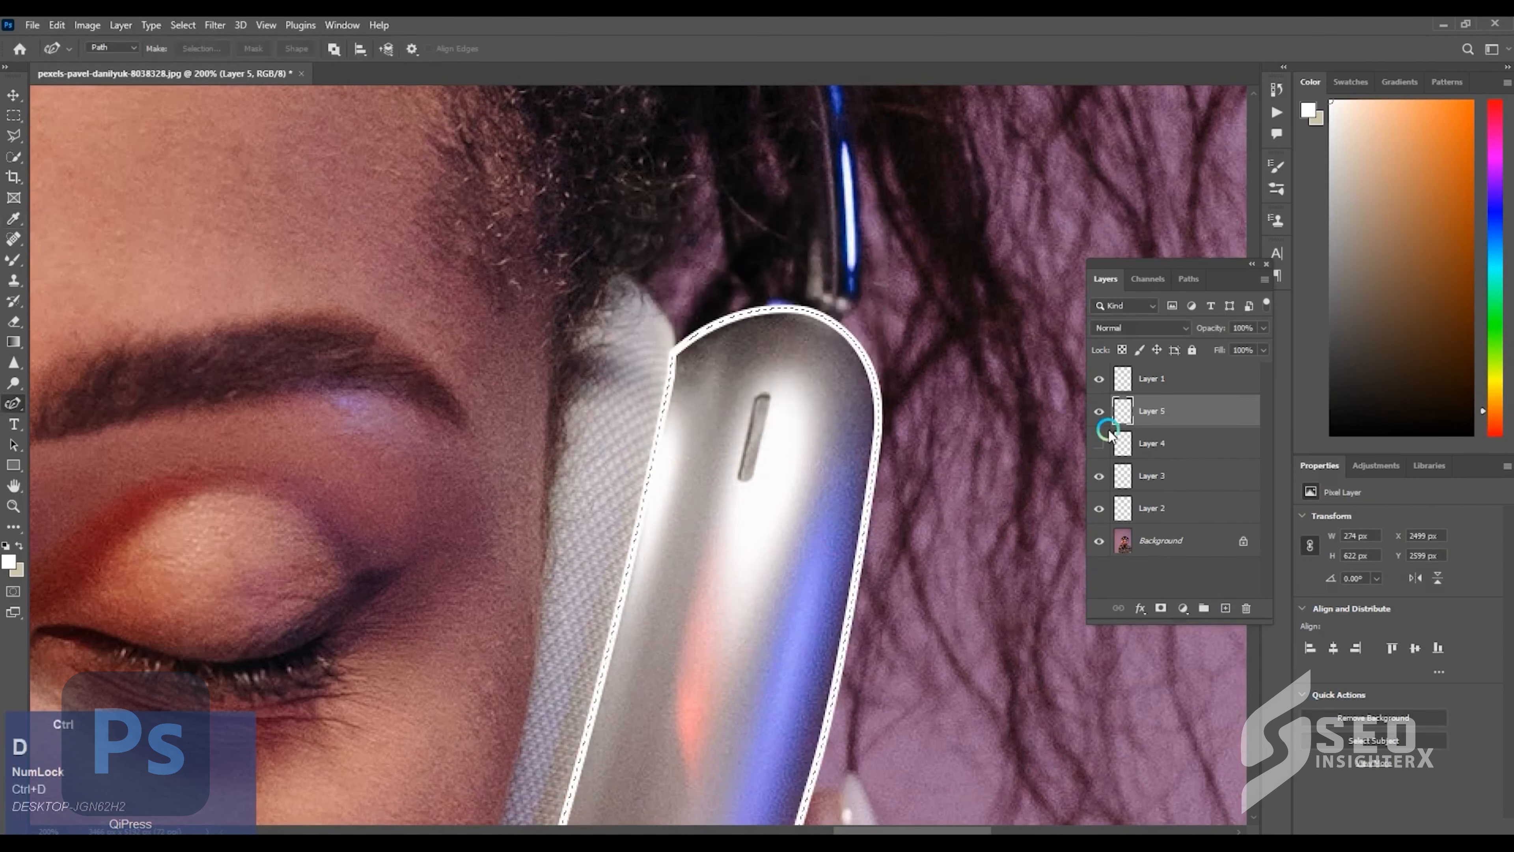
# Lasso the strip along the right ear cup's inner edge where it meets the cushion, and show Layer 4
pyautogui.click(1098, 443)
pyautogui.click(1099, 443)
pyautogui.press('l')
pyautogui.click(665, 332)
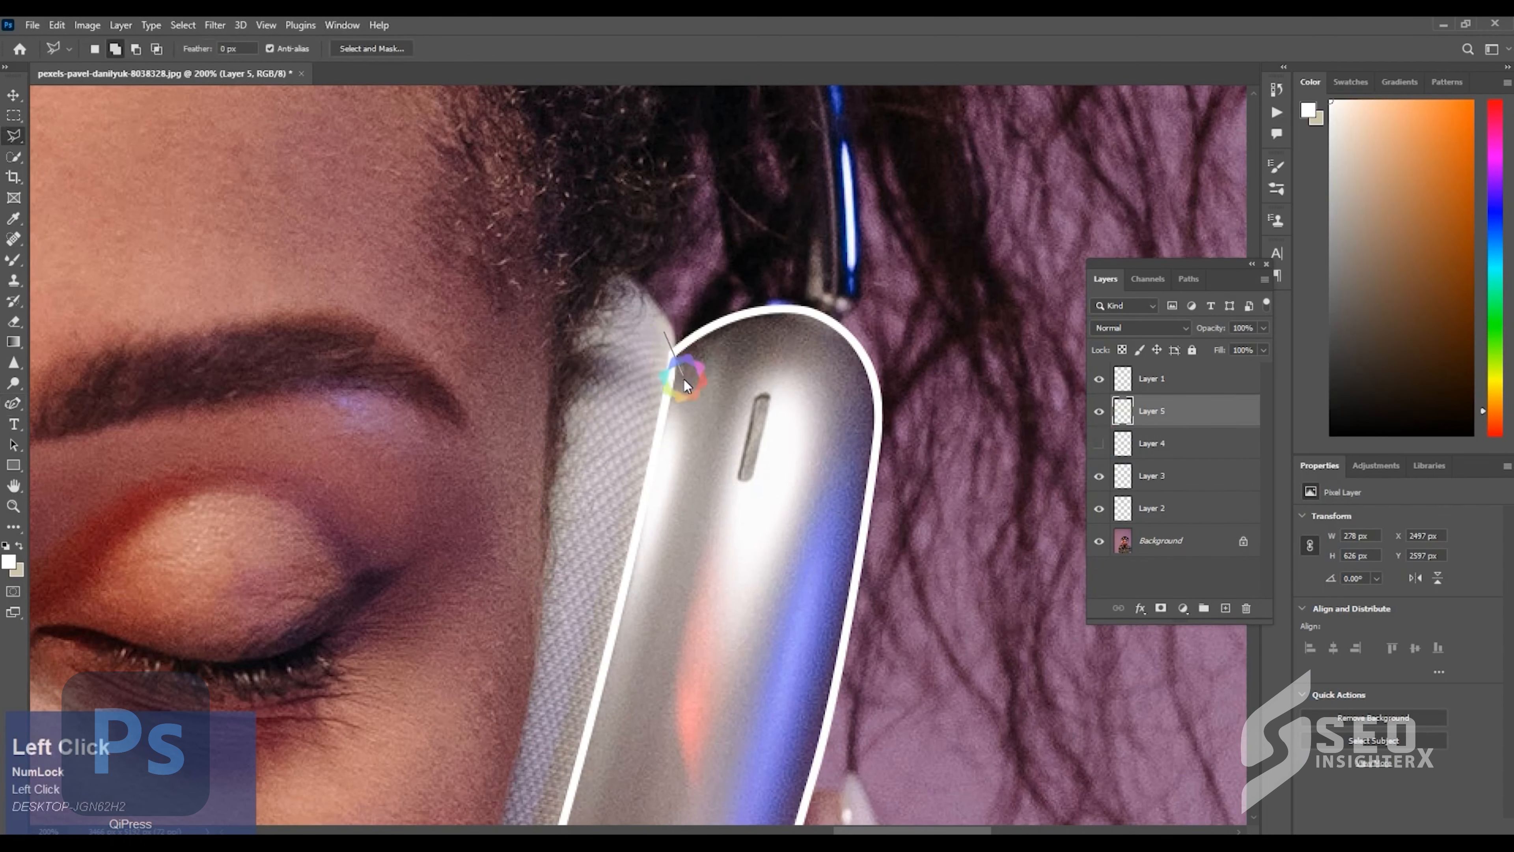
pyautogui.click(685, 385)
pyautogui.moveTo(684, 385); pyautogui.dragTo(795, 95)
pyautogui.click(601, 616)
pyautogui.moveTo(631, 240); pyautogui.dragTo(574, 348)
pyautogui.doubleClick(574, 348)
pyautogui.click(1099, 443)
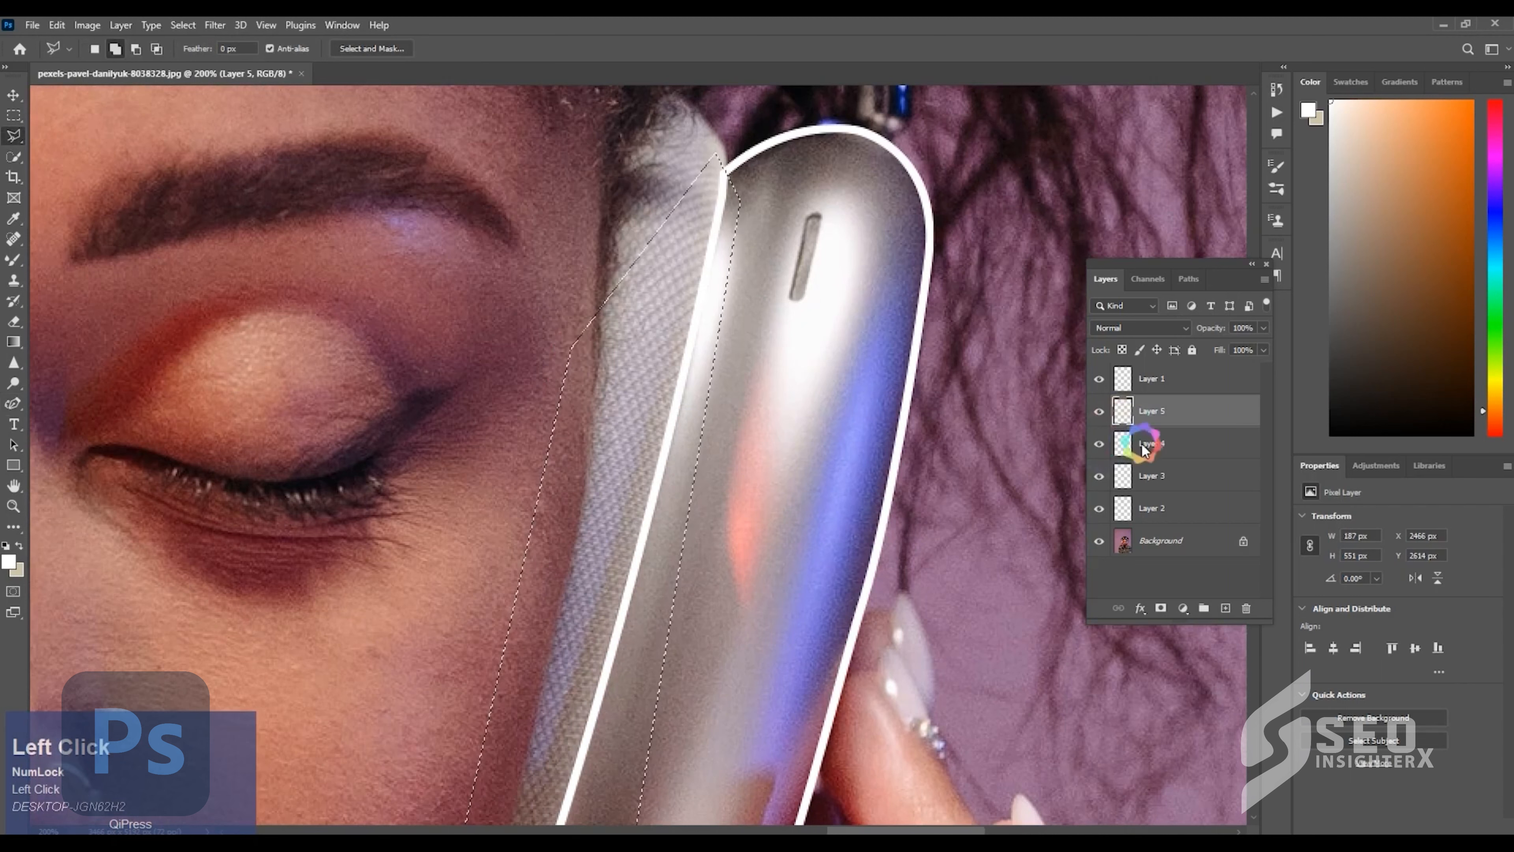
# Refine the lasso selection on Layer 4 and clean up the doubled outline between the right cushion and ear cup
pyautogui.click(1144, 449)
pyautogui.keyDown('alt'); pyautogui.click(632, 218); pyautogui.keyUp('alt')
pyautogui.moveTo(551, 757); pyautogui.dragTo(705, 328)
pyautogui.click(690, 399)
pyautogui.click(635, 591)
pyautogui.click(625, 625)
pyautogui.click(543, 664)
pyautogui.click(395, 185)
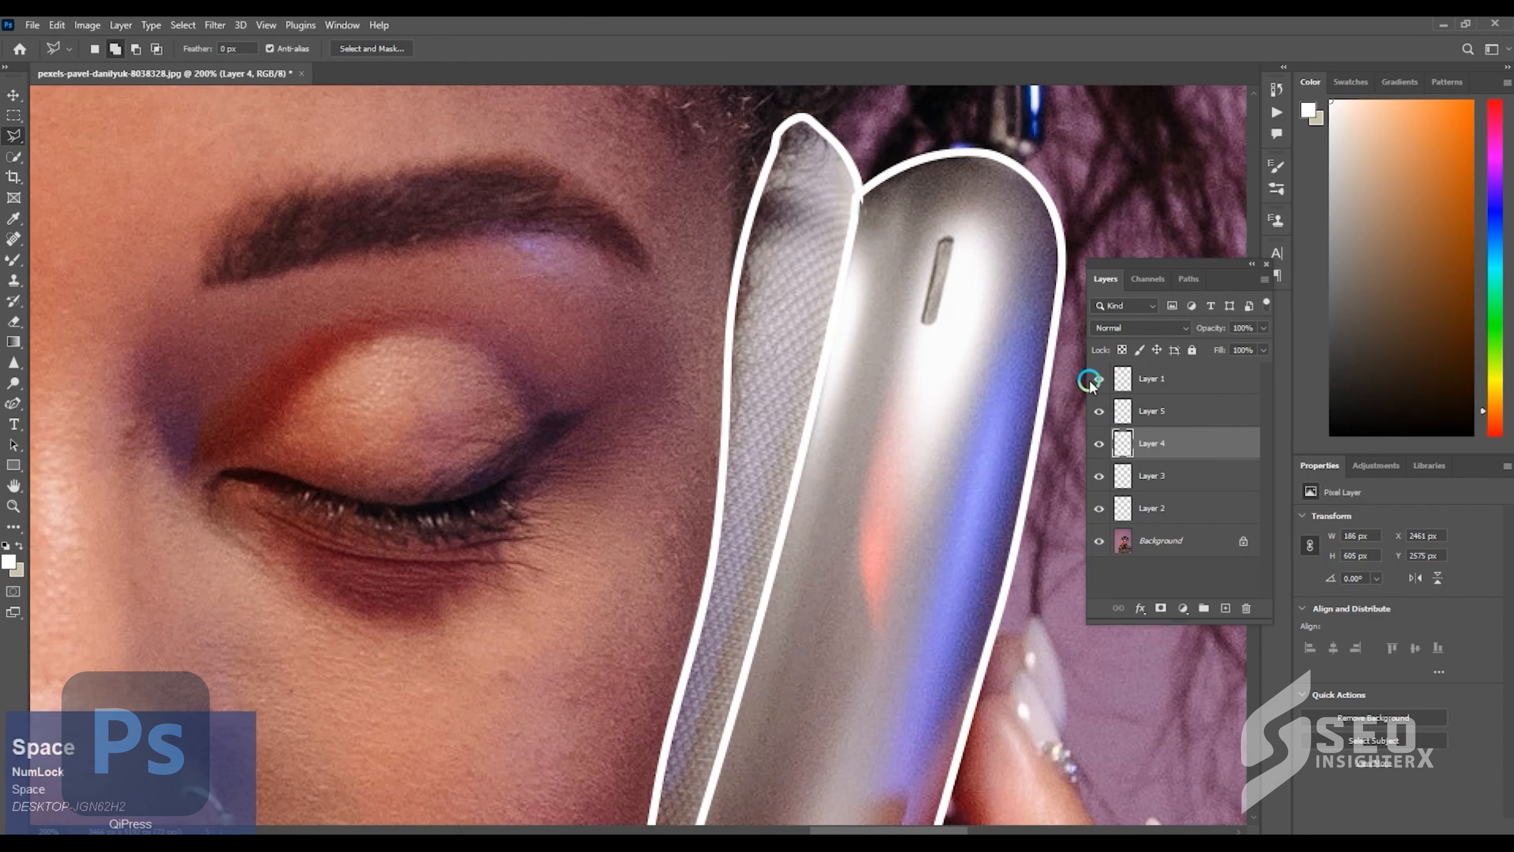
# Merge the outline layers into a single layer above the Background
pyautogui.moveTo(1089, 379); pyautogui.dragTo(1075, 399)
pyautogui.keyDown('ctrl'); pyautogui.click(1164, 379); pyautogui.keyUp('ctrl')
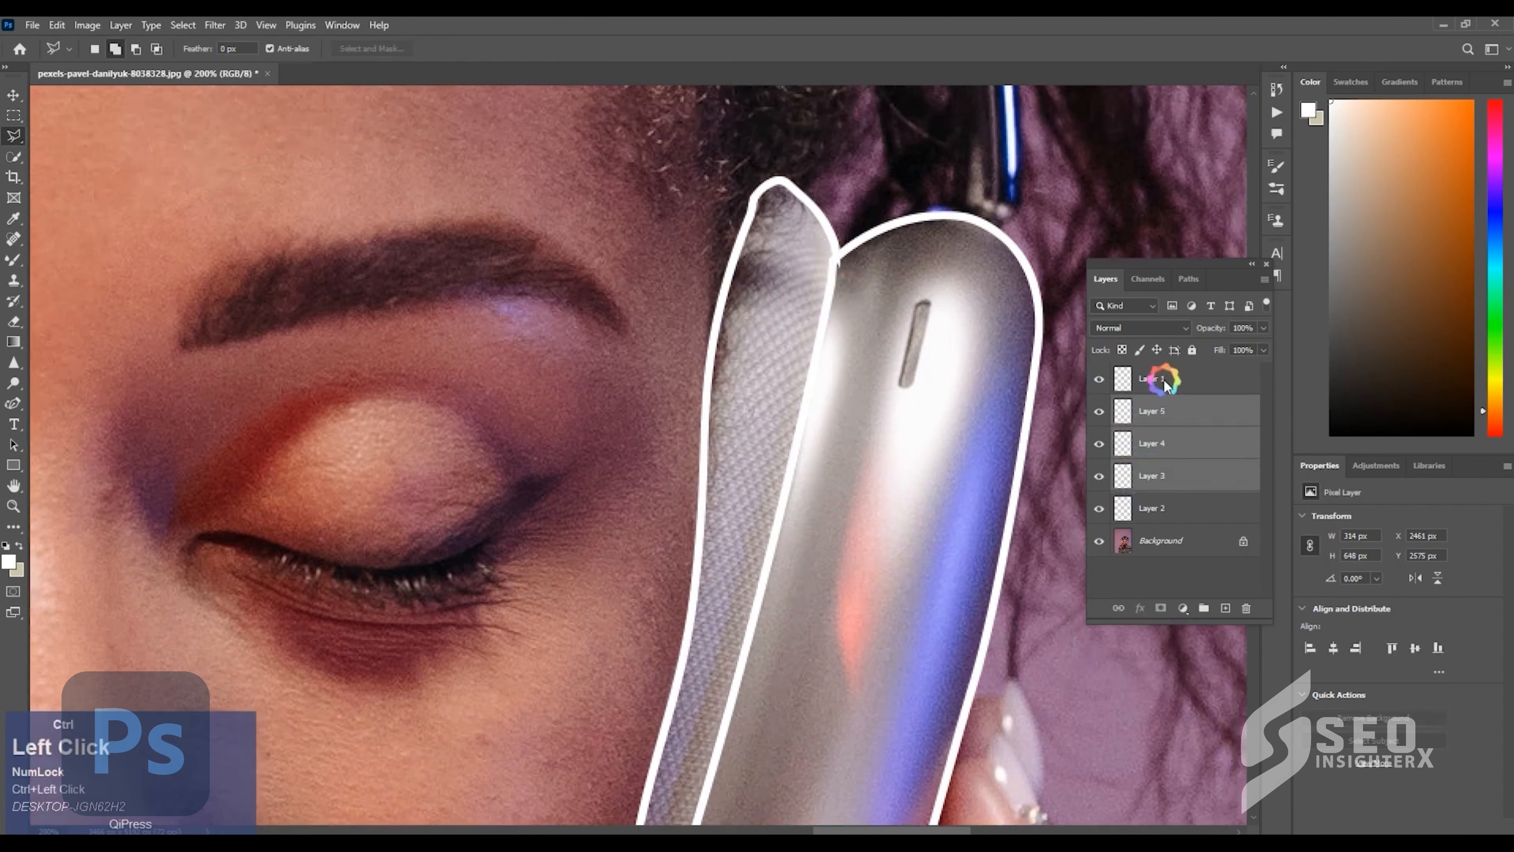
pyautogui.hotkey('ctrl', 'e')
pyautogui.moveTo(909, 332); pyautogui.dragTo(874, 405)
pyautogui.press('e')
pyautogui.rightClick(841, 382)
pyautogui.click(825, 368)
pyautogui.moveTo(797, 446); pyautogui.dragTo(745, 120)
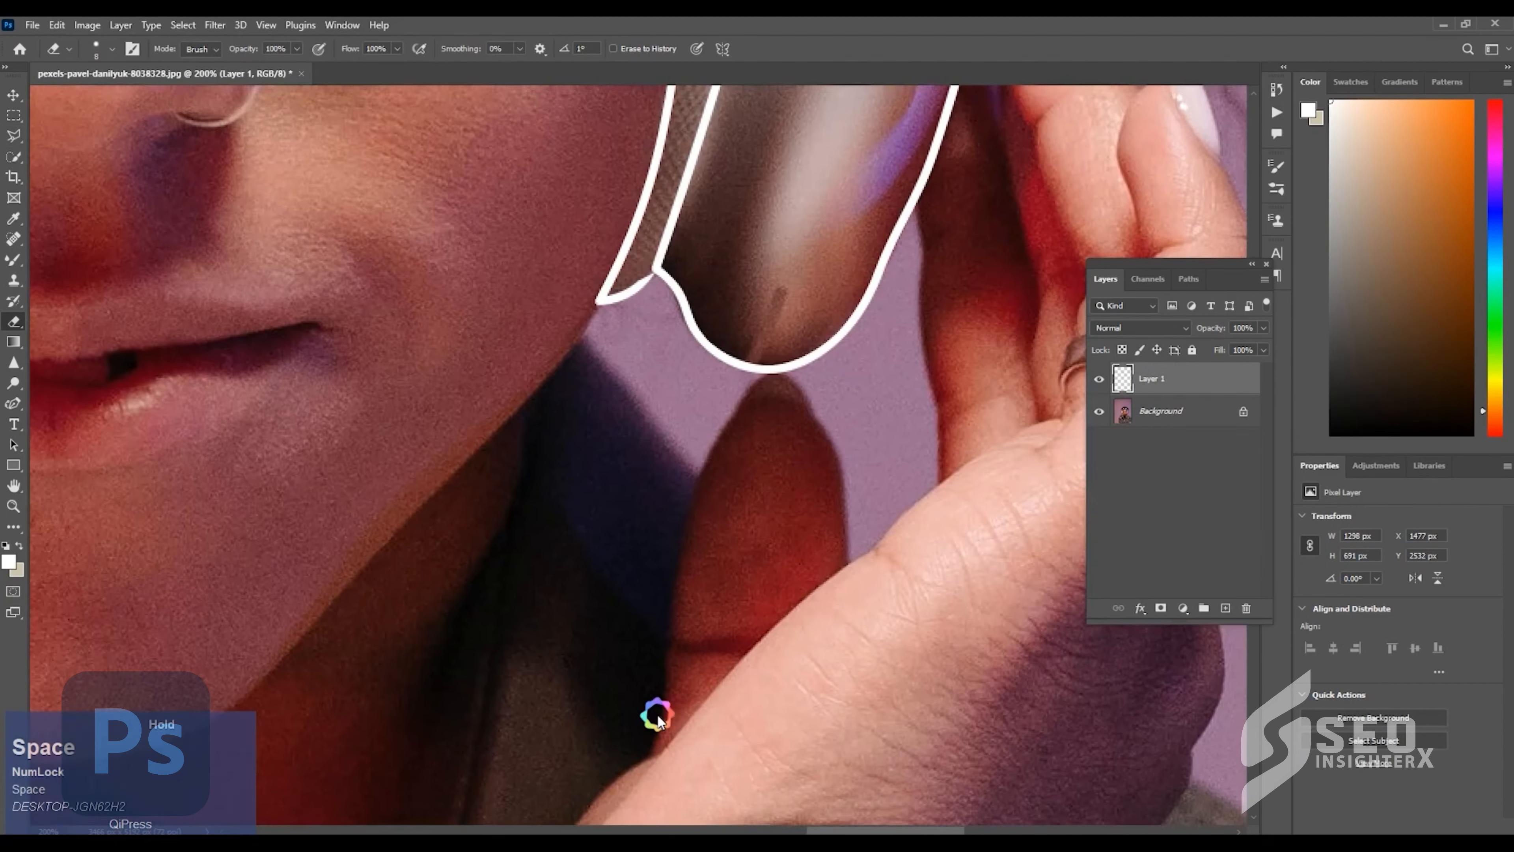
# Thicken the thin part of the outline at the right cushion's lower tip with a small white Brush
pyautogui.moveTo(659, 280); pyautogui.dragTo(695, 495)
pyautogui.hotkey('ctrl', '+')
pyautogui.hotkey('ctrl', '+')
pyautogui.hotkey('ctrl', '+')
pyautogui.press('b')
pyautogui.keyDown('alt'); pyautogui.click(678, 571); pyautogui.keyUp('alt')
pyautogui.click(13, 260)
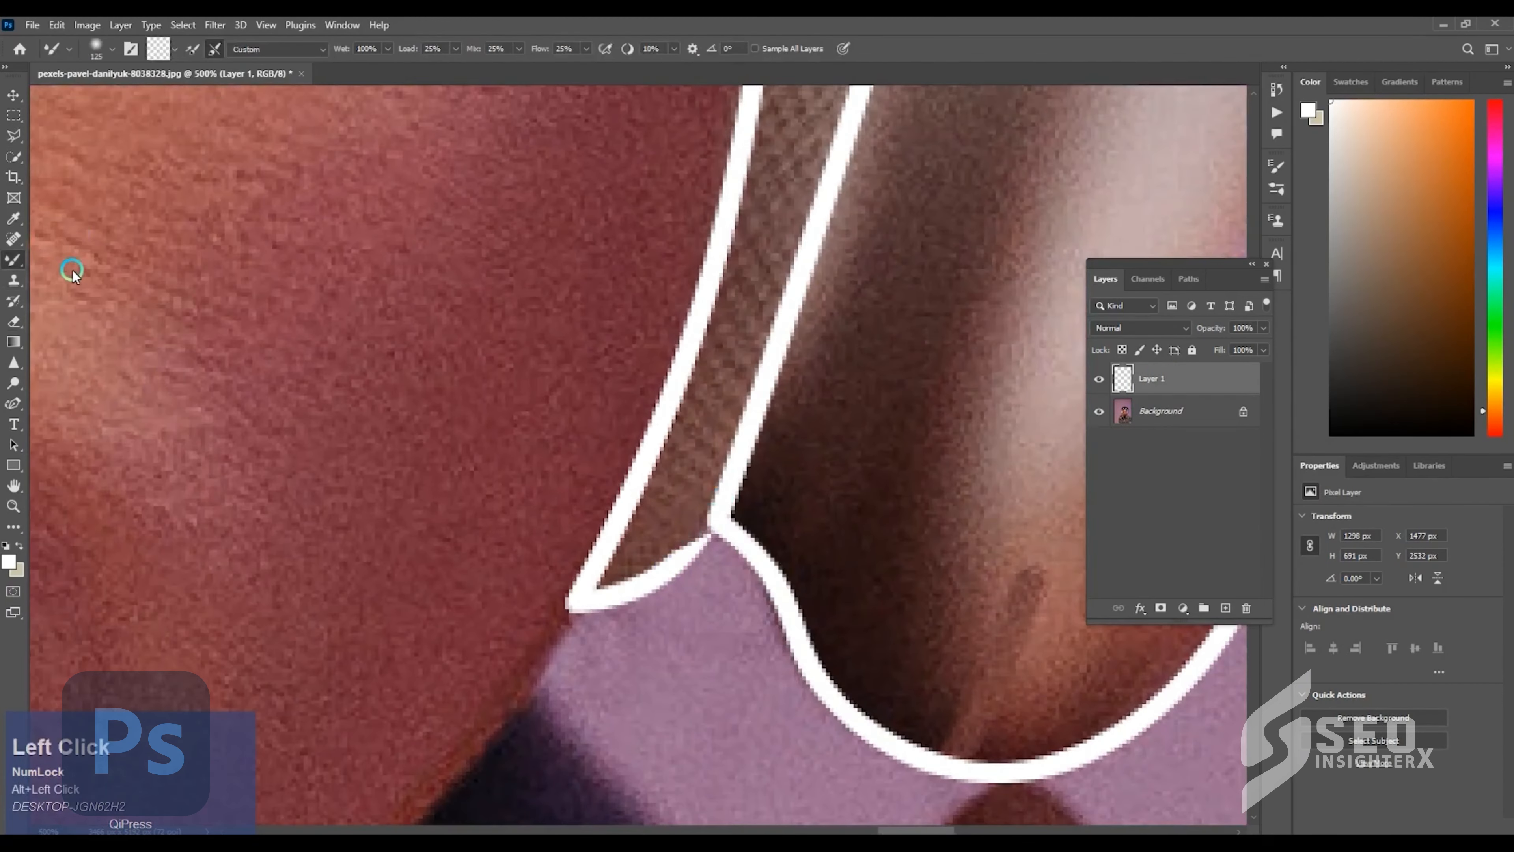
pyautogui.click(92, 273)
pyautogui.keyDown('alt'); pyautogui.click(672, 571); pyautogui.keyUp('alt')
pyautogui.press('[')
pyautogui.press('[')
pyautogui.press('[')
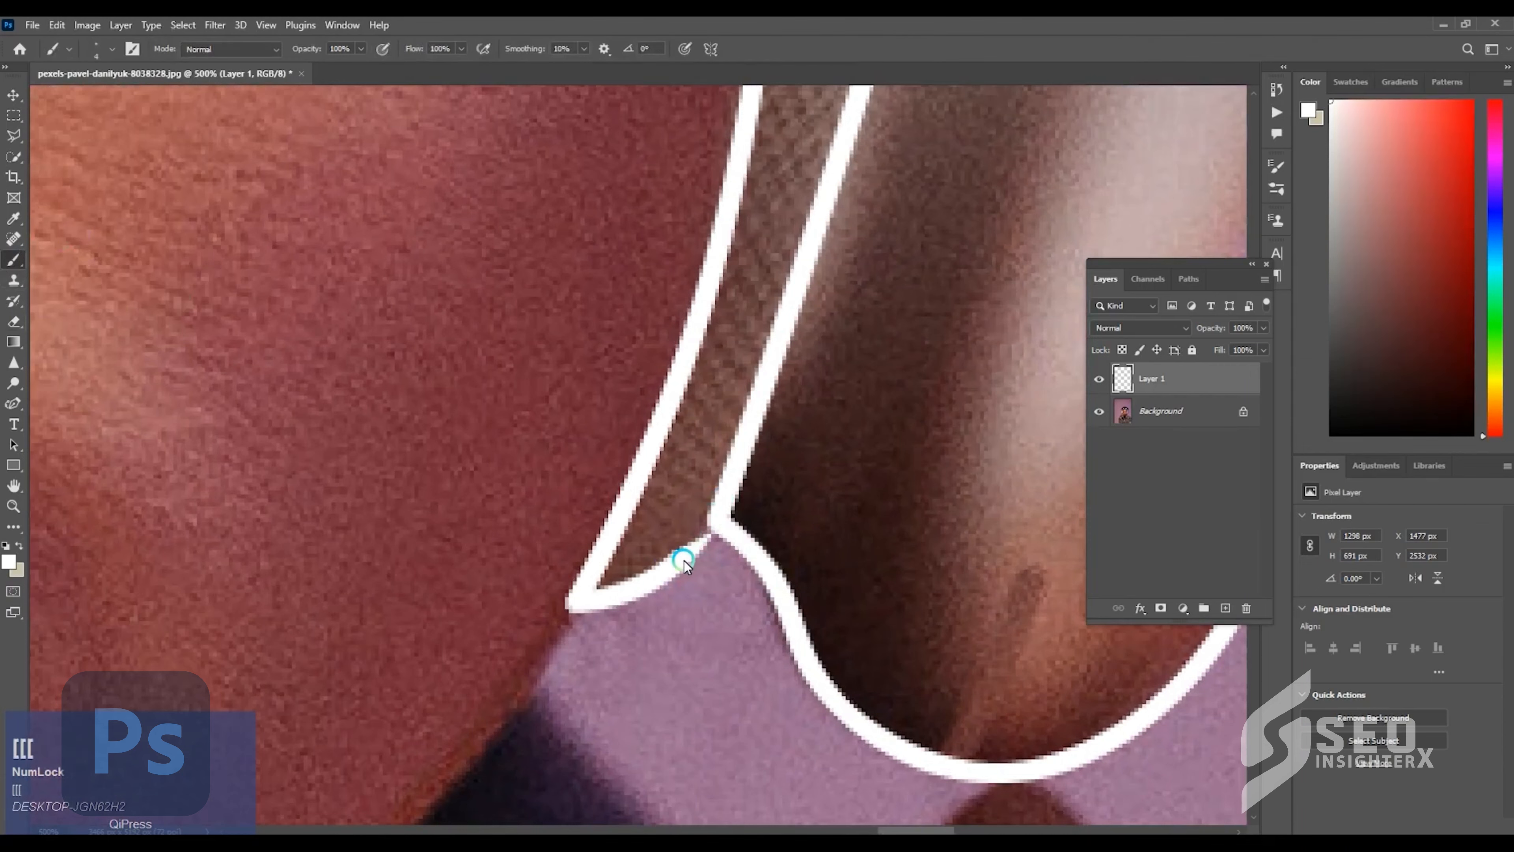
pyautogui.moveTo(715, 526); pyautogui.dragTo(681, 559)
# Add a new empty layer directly above the Background layer
pyautogui.hotkey('ctrl', '-')
pyautogui.hotkey('ctrl', '-')
pyautogui.hotkey('ctrl', '-')
pyautogui.hotkey('ctrl', '-')
pyautogui.hotkey('ctrl', '-')
pyautogui.hotkey('ctrl', '-')
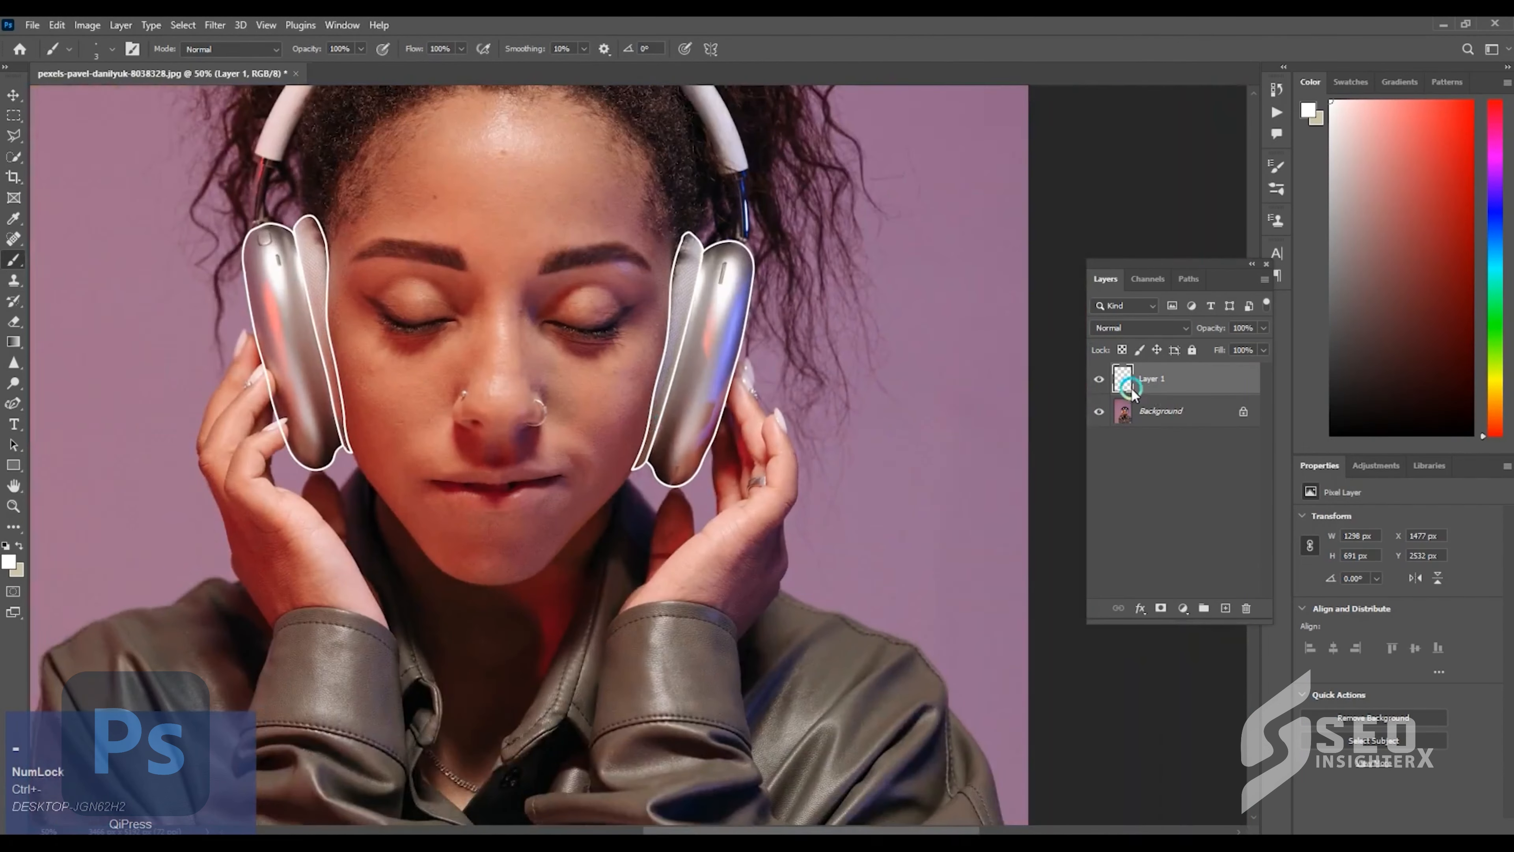
pyautogui.click(1145, 411)
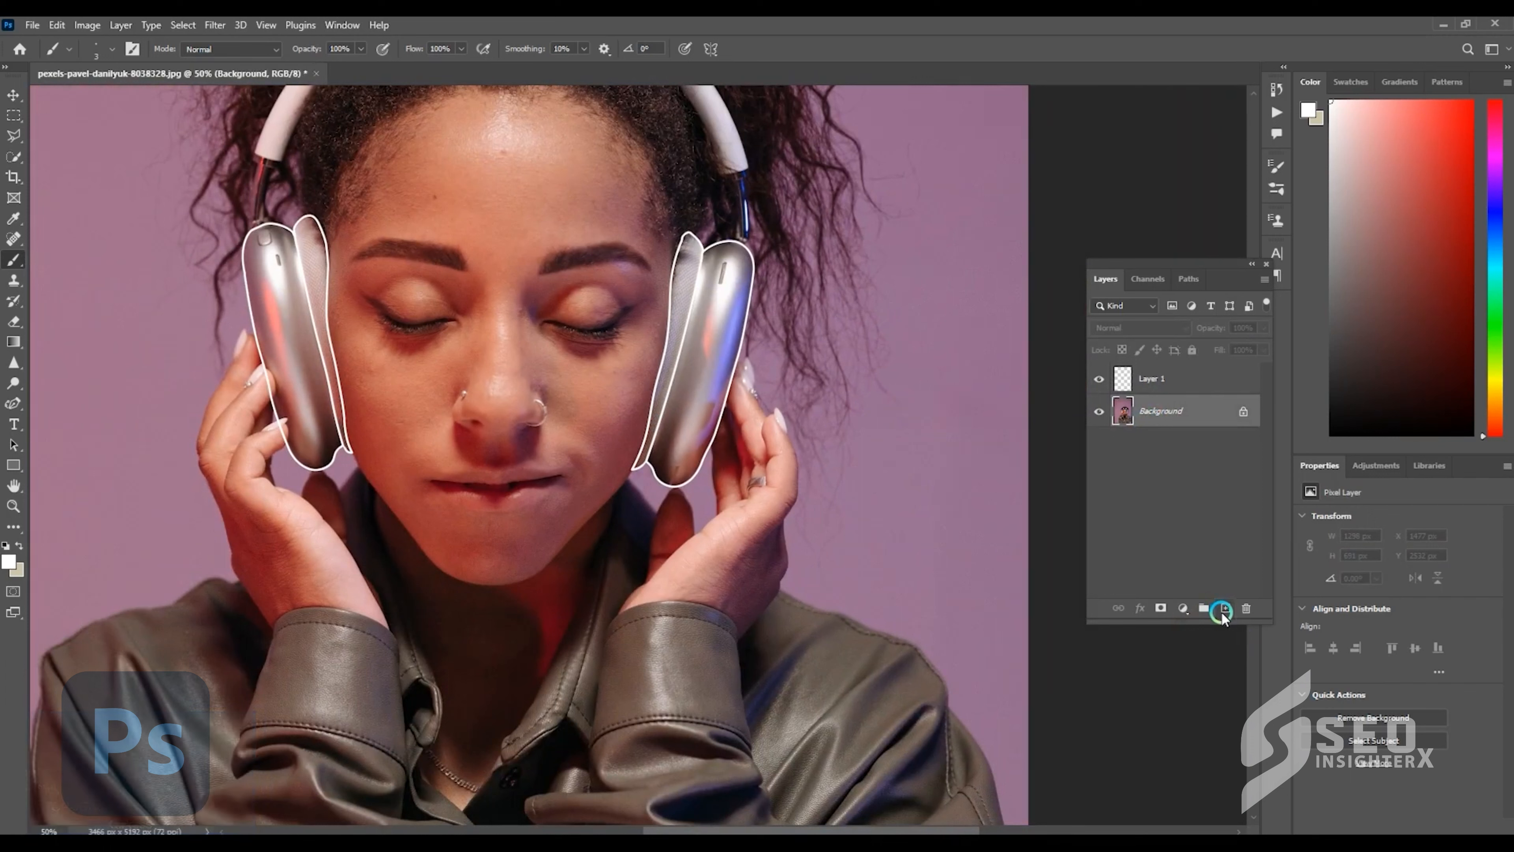
pyautogui.click(1222, 615)
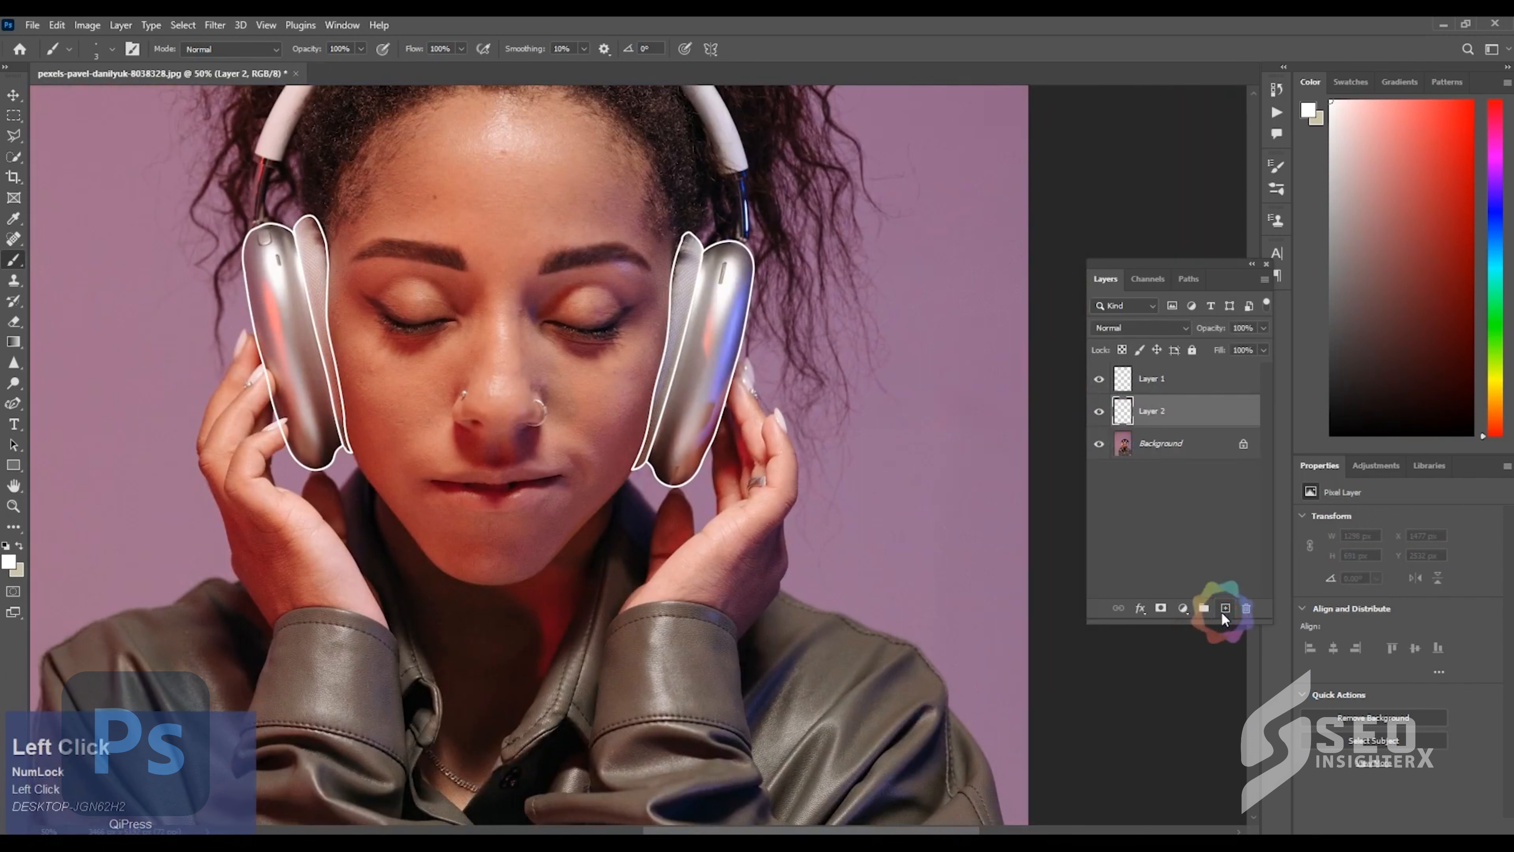
# Undo the new empty layer and add a Color Lookup adjustment above the Background using the NightFromDay.CUBE 3DLUT file
pyautogui.hotkey('ctrl', 'z')
pyautogui.click(1183, 608)
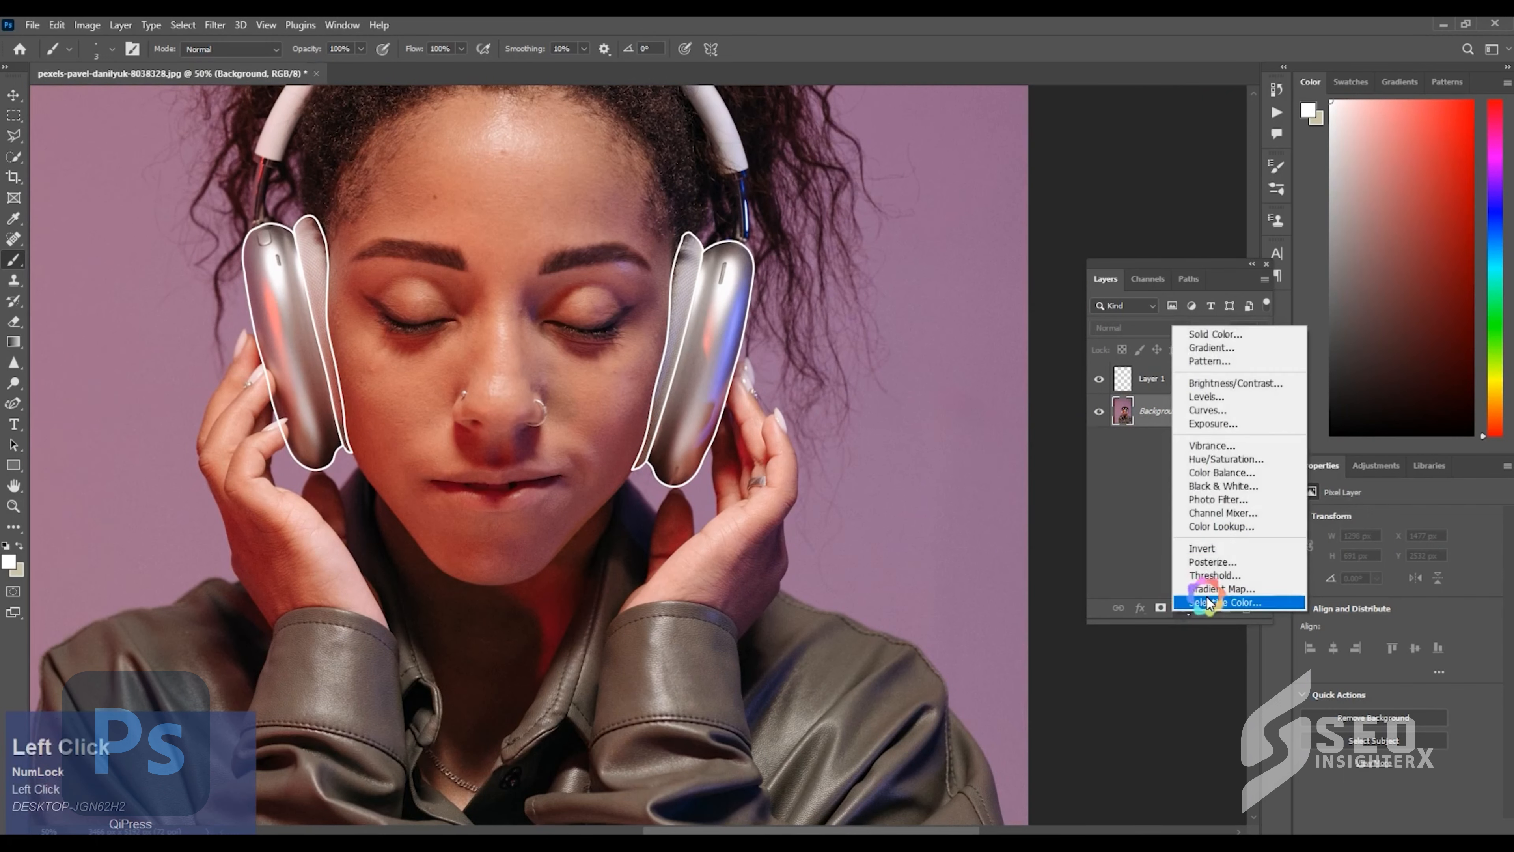
pyautogui.click(1239, 526)
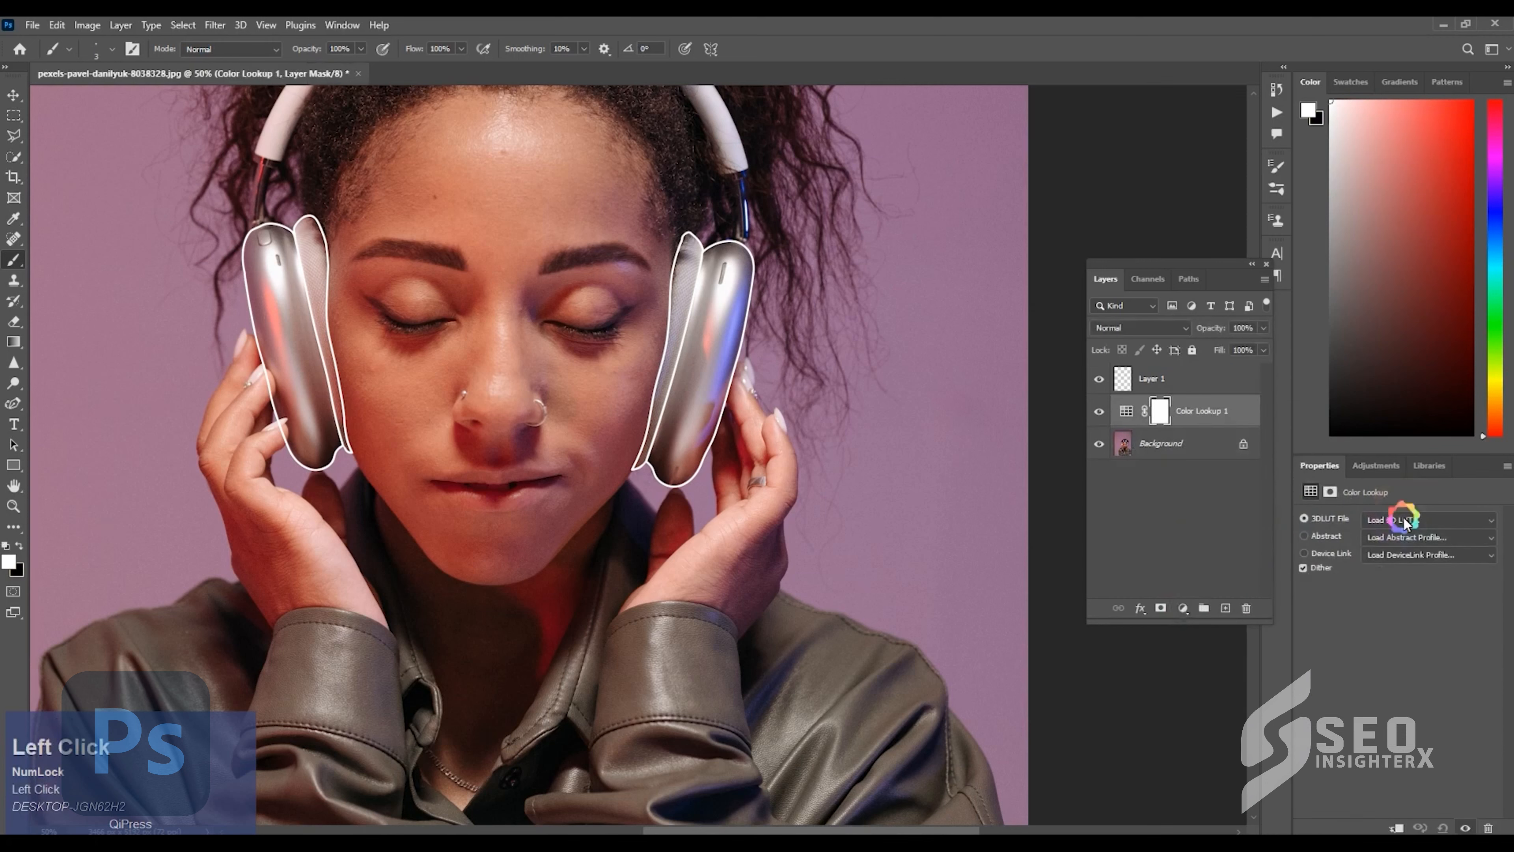
pyautogui.click(1404, 520)
pyautogui.click(1372, 454)
pyautogui.press('space')
pyautogui.moveTo(621, 336); pyautogui.dragTo(705, 470)
# Colorize the white outlines on Layer 1 golden yellow with Hue/Saturation, using saturation 100 and lightness -49
pyautogui.click(1146, 385)
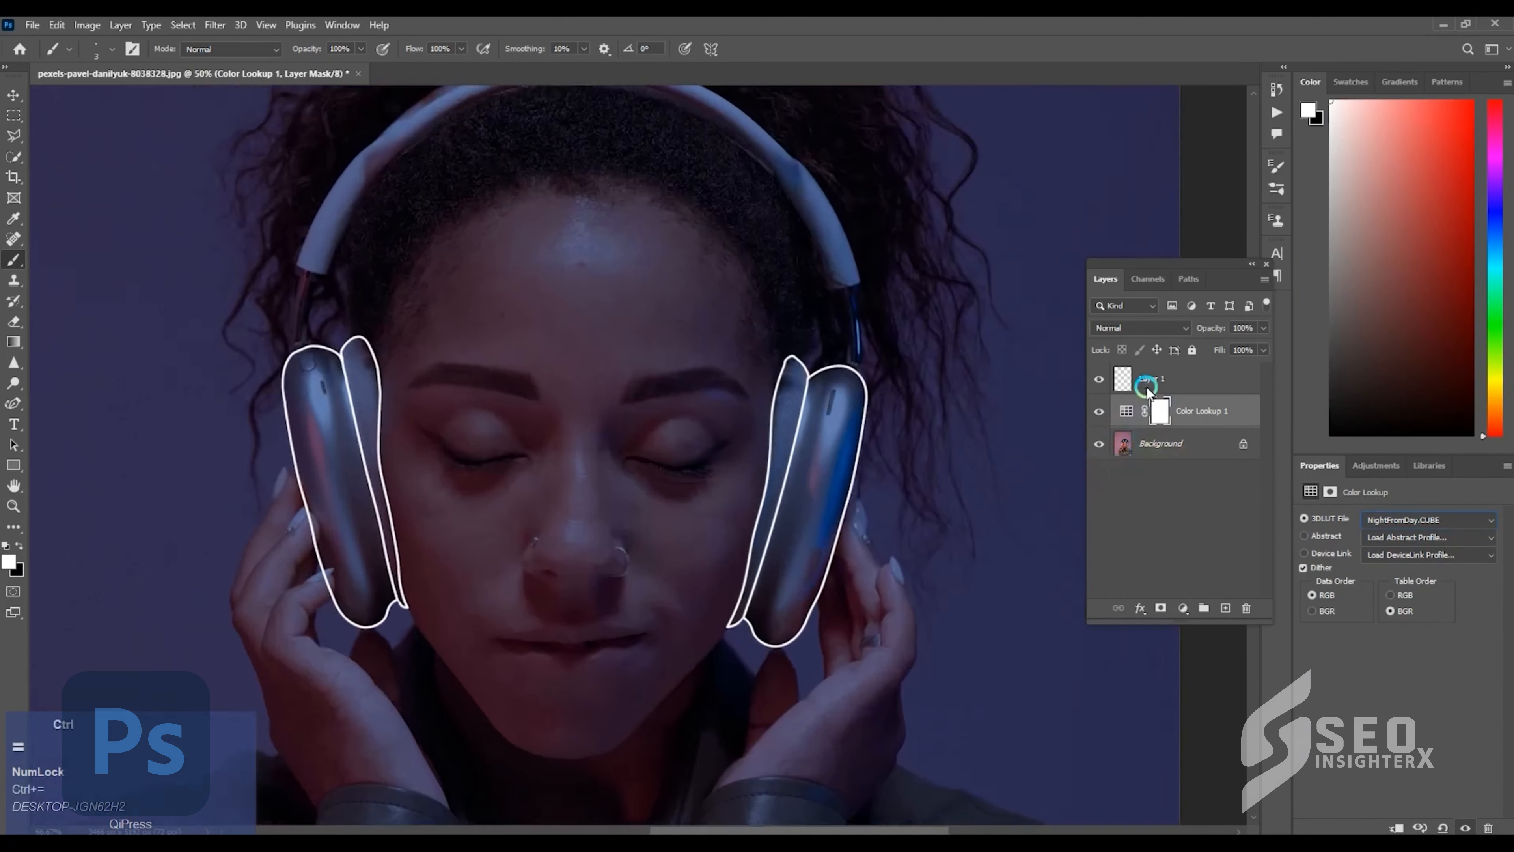
pyautogui.hotkey('ctrl', '+')
pyautogui.hotkey('ctrl', '+')
pyautogui.hotkey('ctrl', 'u')
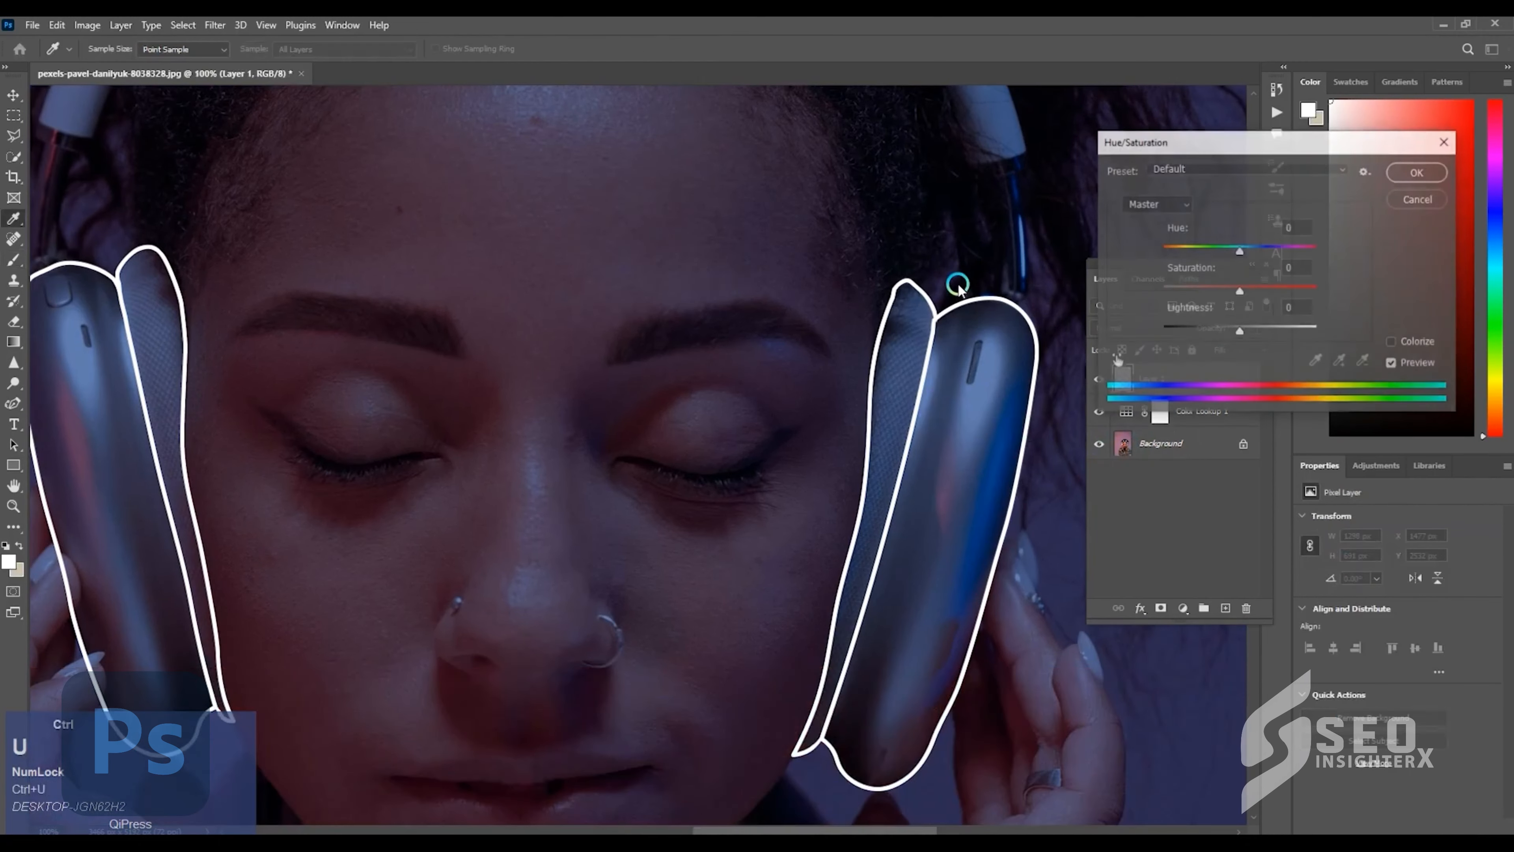
pyautogui.click(1397, 343)
pyautogui.moveTo(1239, 331); pyautogui.dragTo(1200, 325)
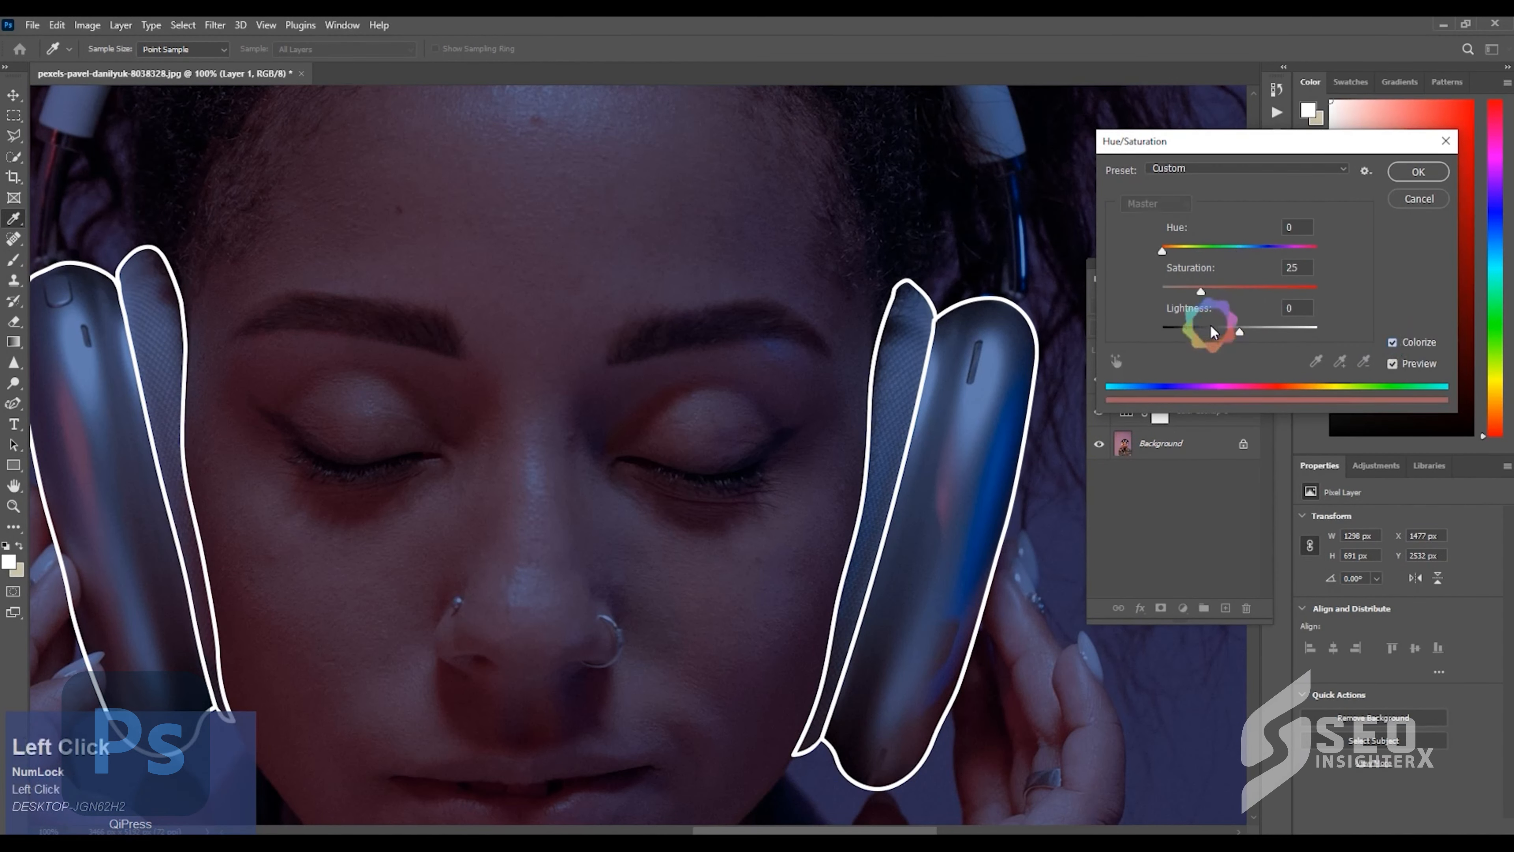
pyautogui.moveTo(1272, 291); pyautogui.dragTo(1354, 287)
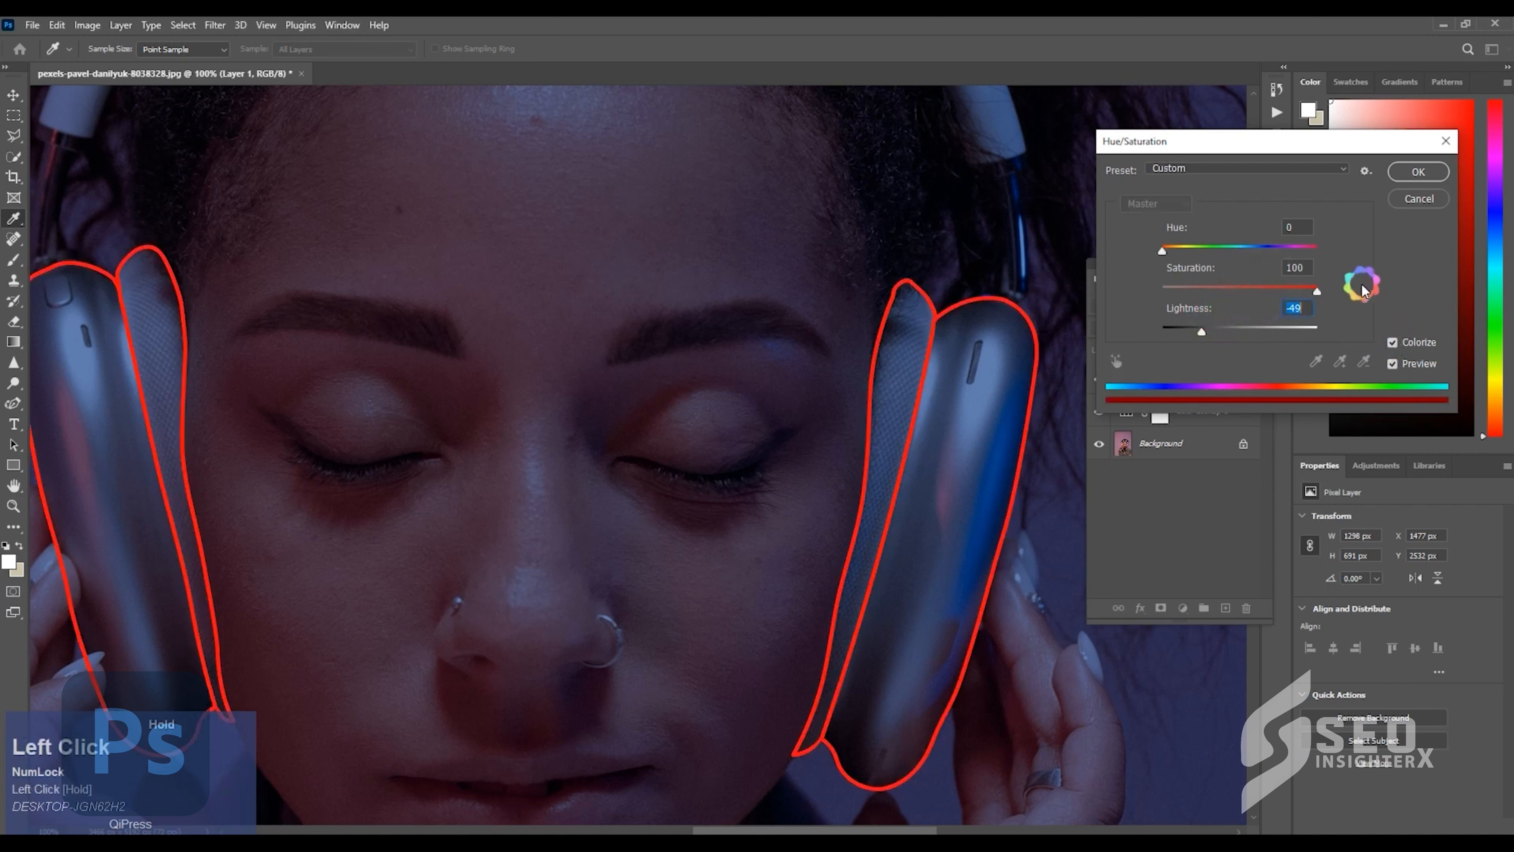
pyautogui.moveTo(1186, 245)
pyautogui.mouseDown()
pyautogui.moveTo(1247, 255)
pyautogui.moveTo(1184, 253)
pyautogui.mouseUp()
pyautogui.press('Return')
# Copy the Background pixels inside Layer 1's outline selection to a new layer placed above Layer 1, keeping both outline layers visible
pyautogui.moveTo(529, 428); pyautogui.dragTo(722, 360)
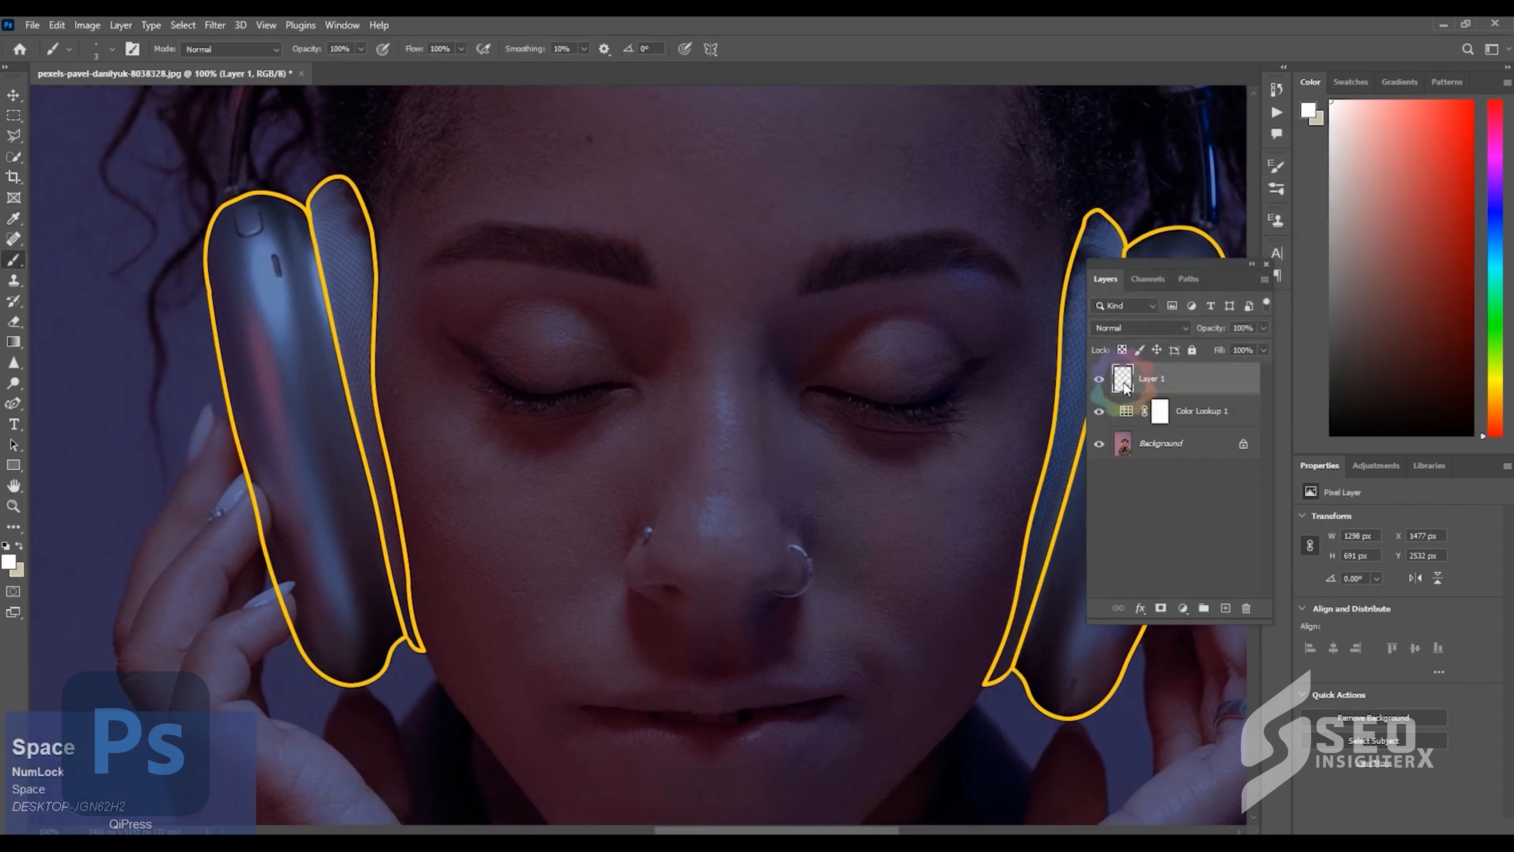
pyautogui.click(1137, 445)
pyautogui.moveTo(598, 338); pyautogui.dragTo(576, 338)
pyautogui.click(1099, 379)
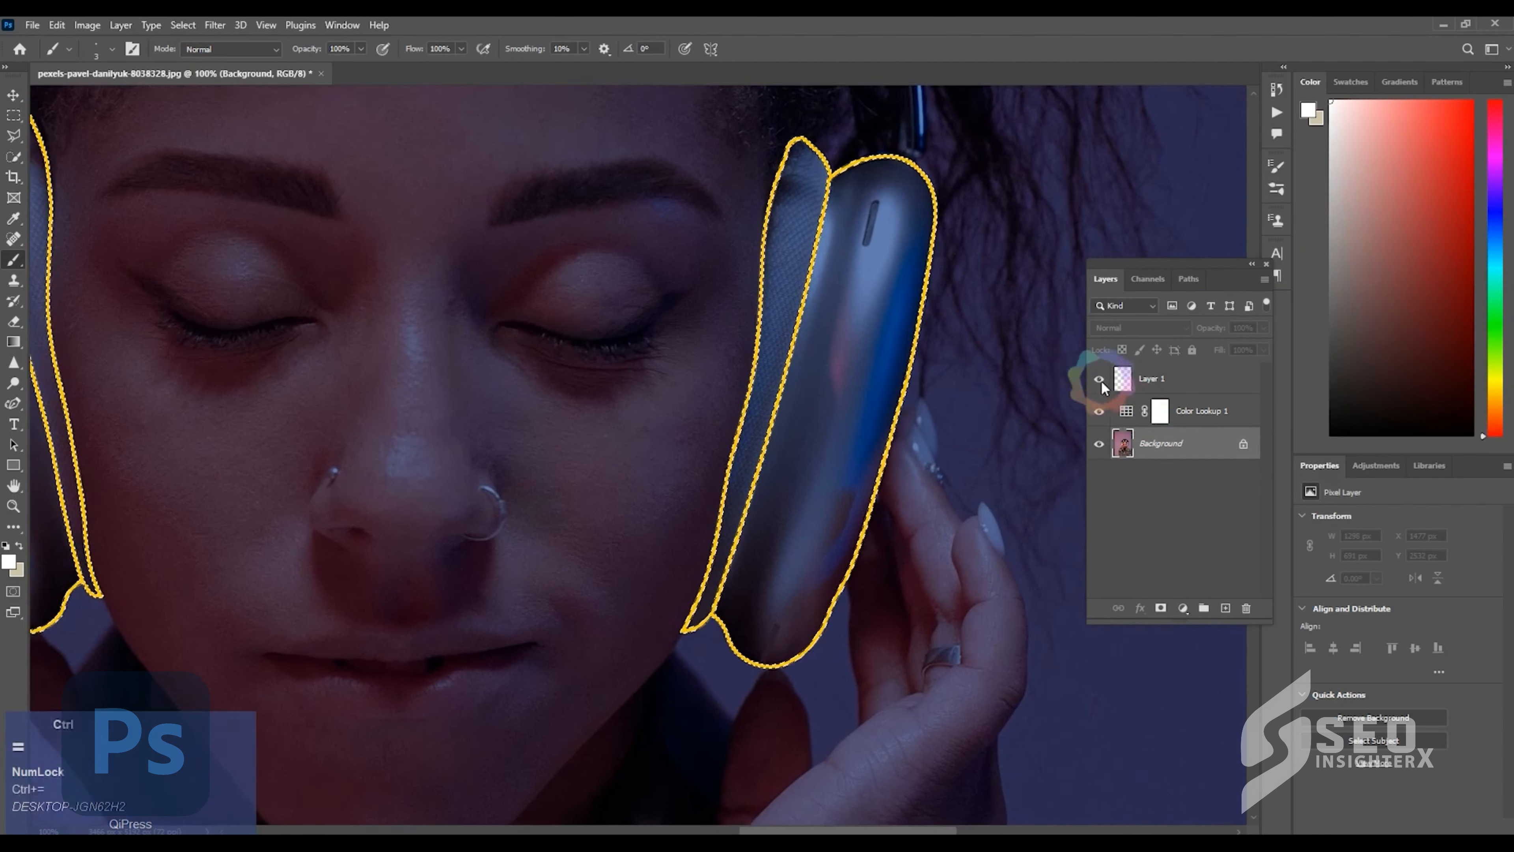
pyautogui.hotkey('ctrl', '+')
pyautogui.moveTo(903, 396); pyautogui.dragTo(711, 416)
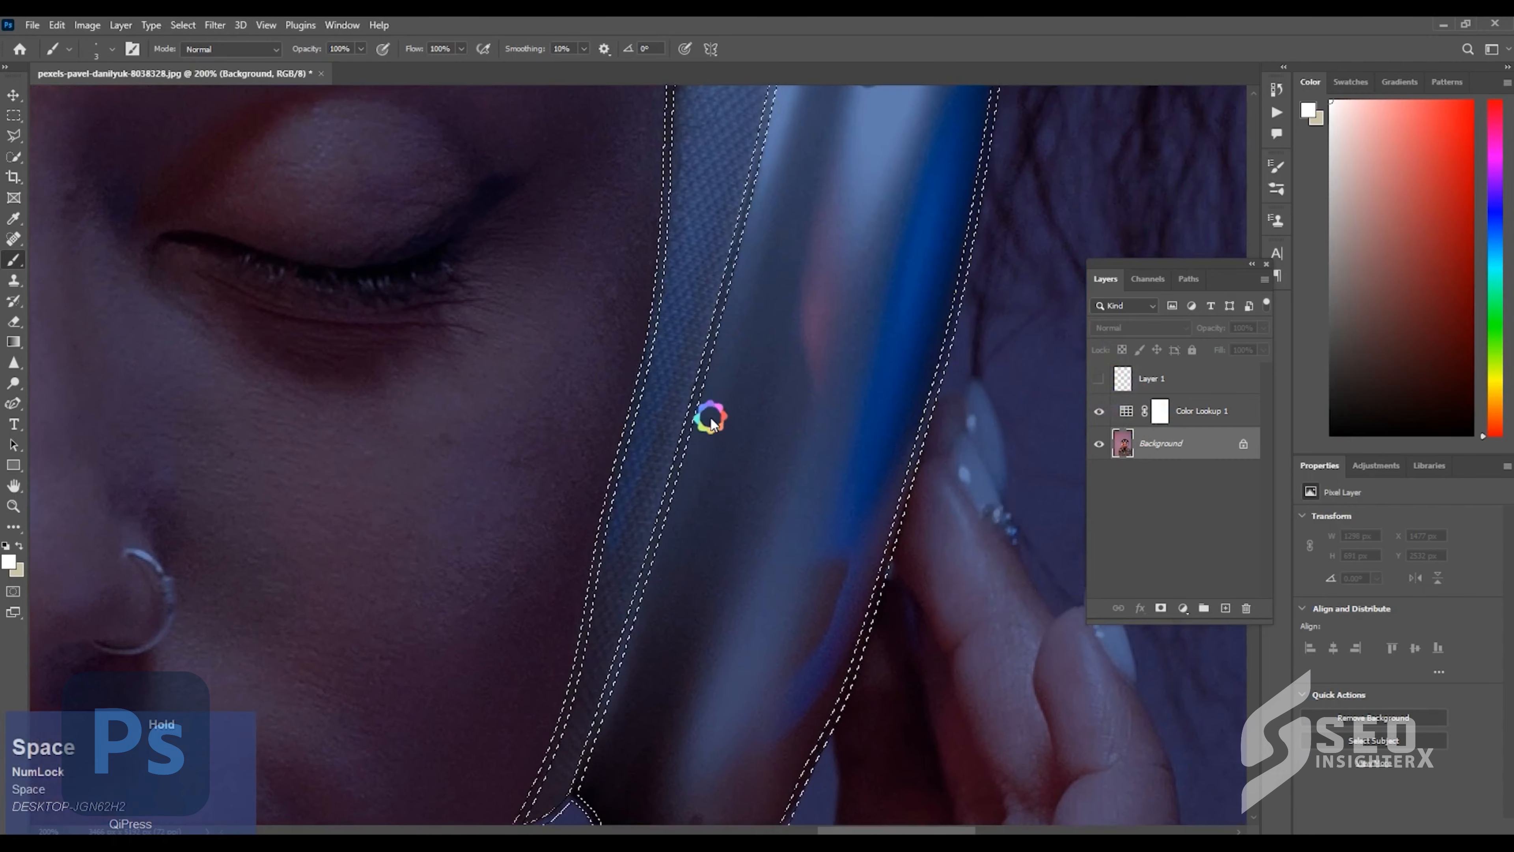
pyautogui.hotkey('ctrl', 'j')
pyautogui.hotkey('ctrl', ']')
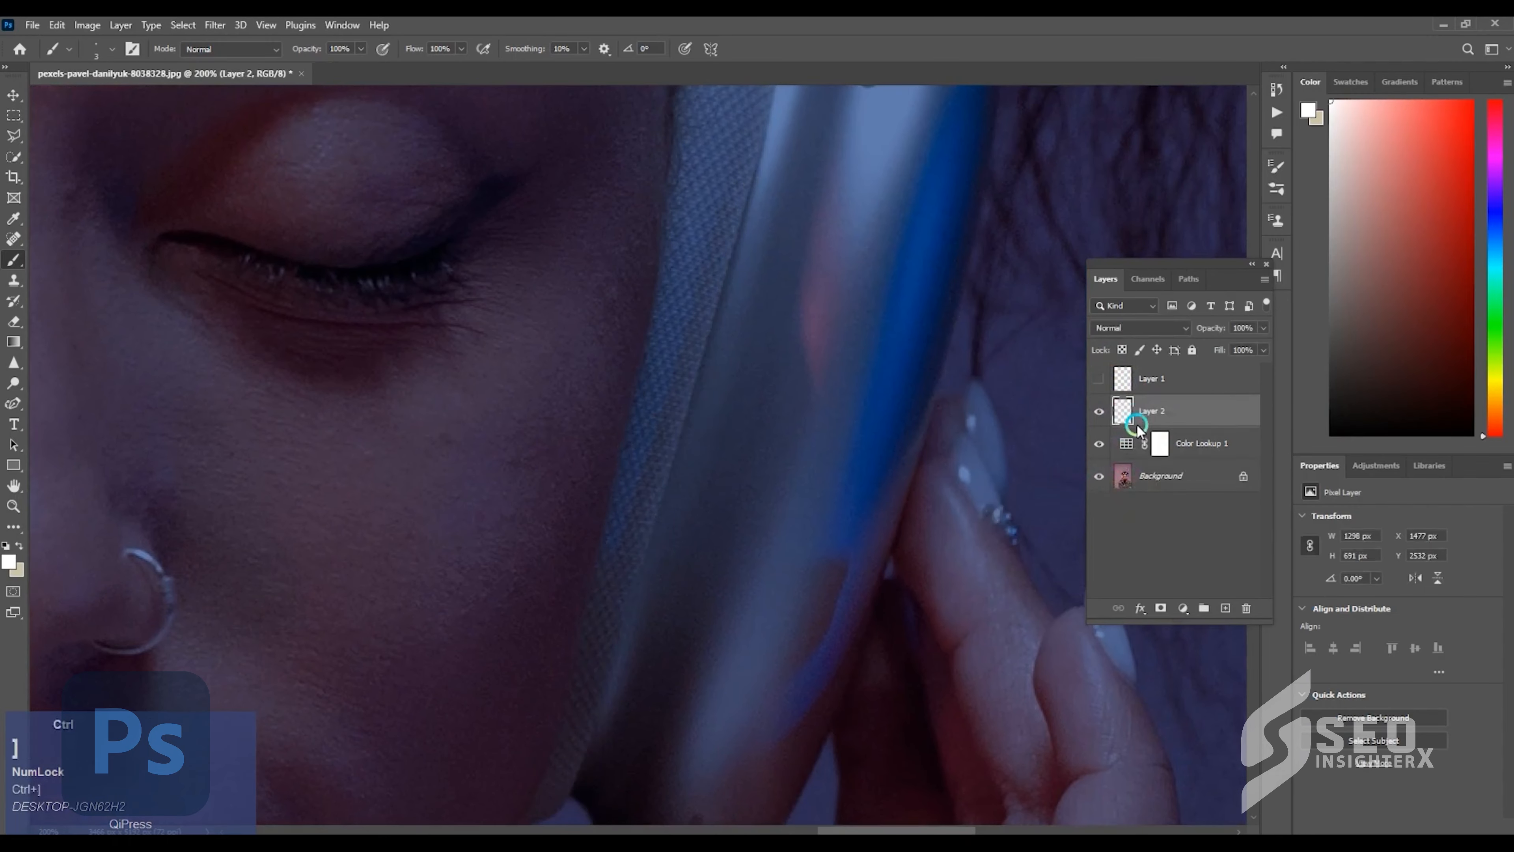
pyautogui.hotkey('ctrl', ']')
pyautogui.hotkey('ctrl', '-')
pyautogui.hotkey('ctrl', '-')
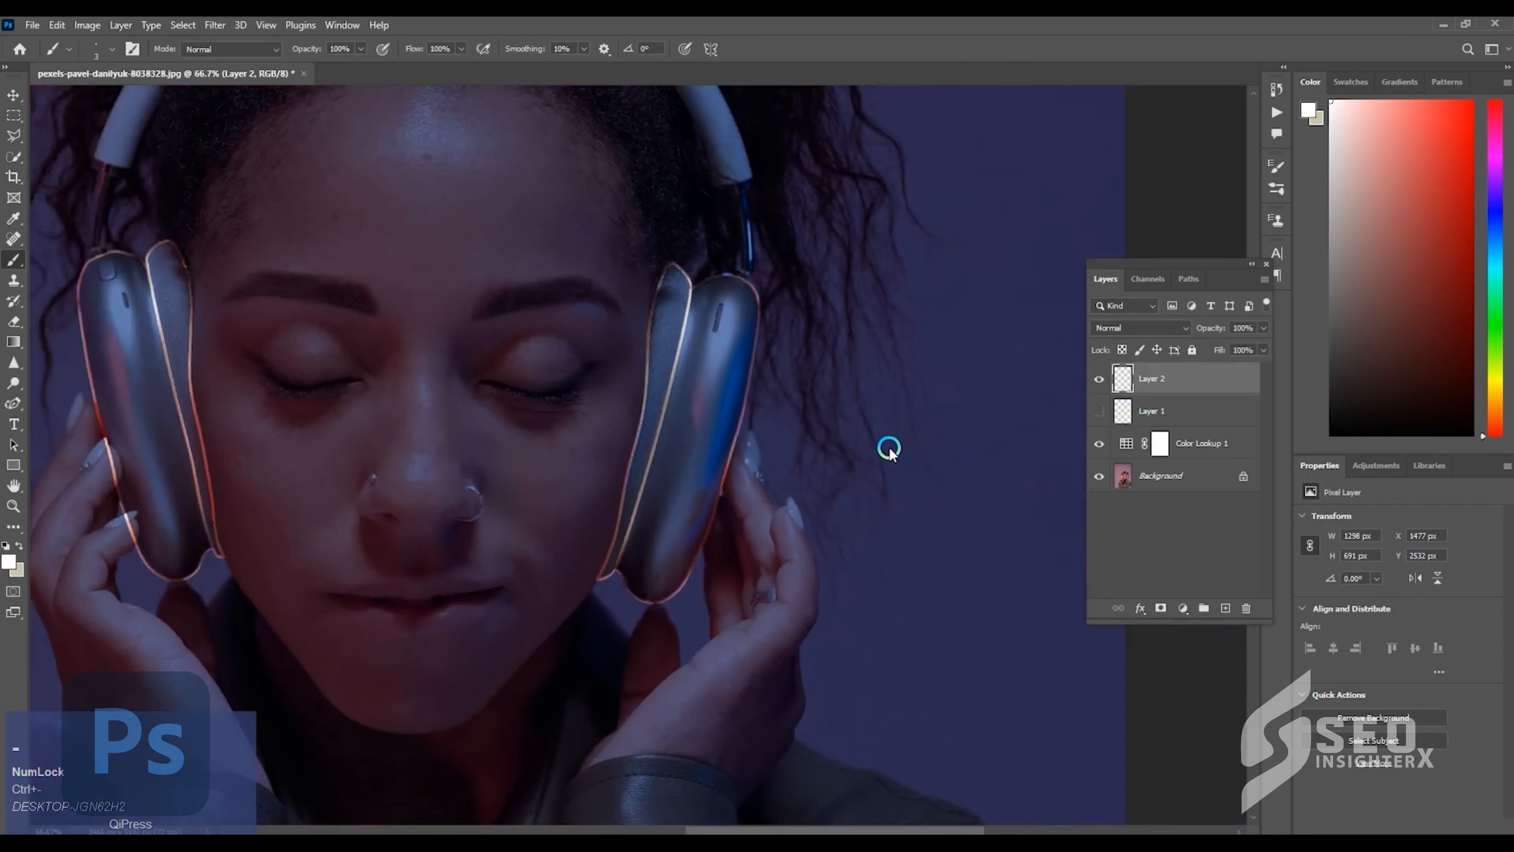
pyautogui.moveTo(582, 406); pyautogui.dragTo(771, 403)
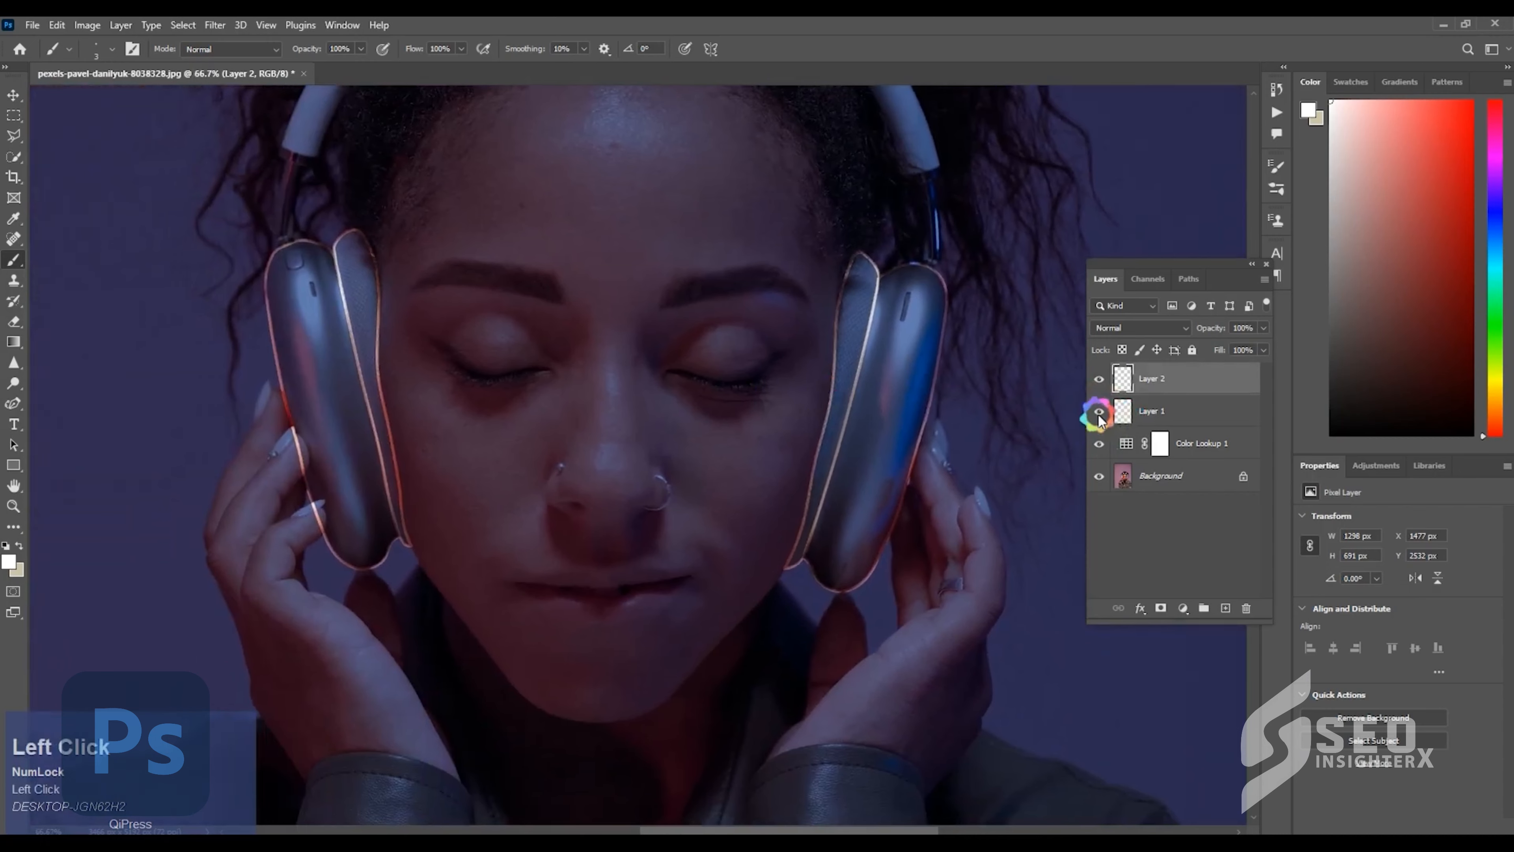
# Try out darkening blend modes on Layer 2 and settle on Color Burn
pyautogui.hotkey('ctrl', '=')
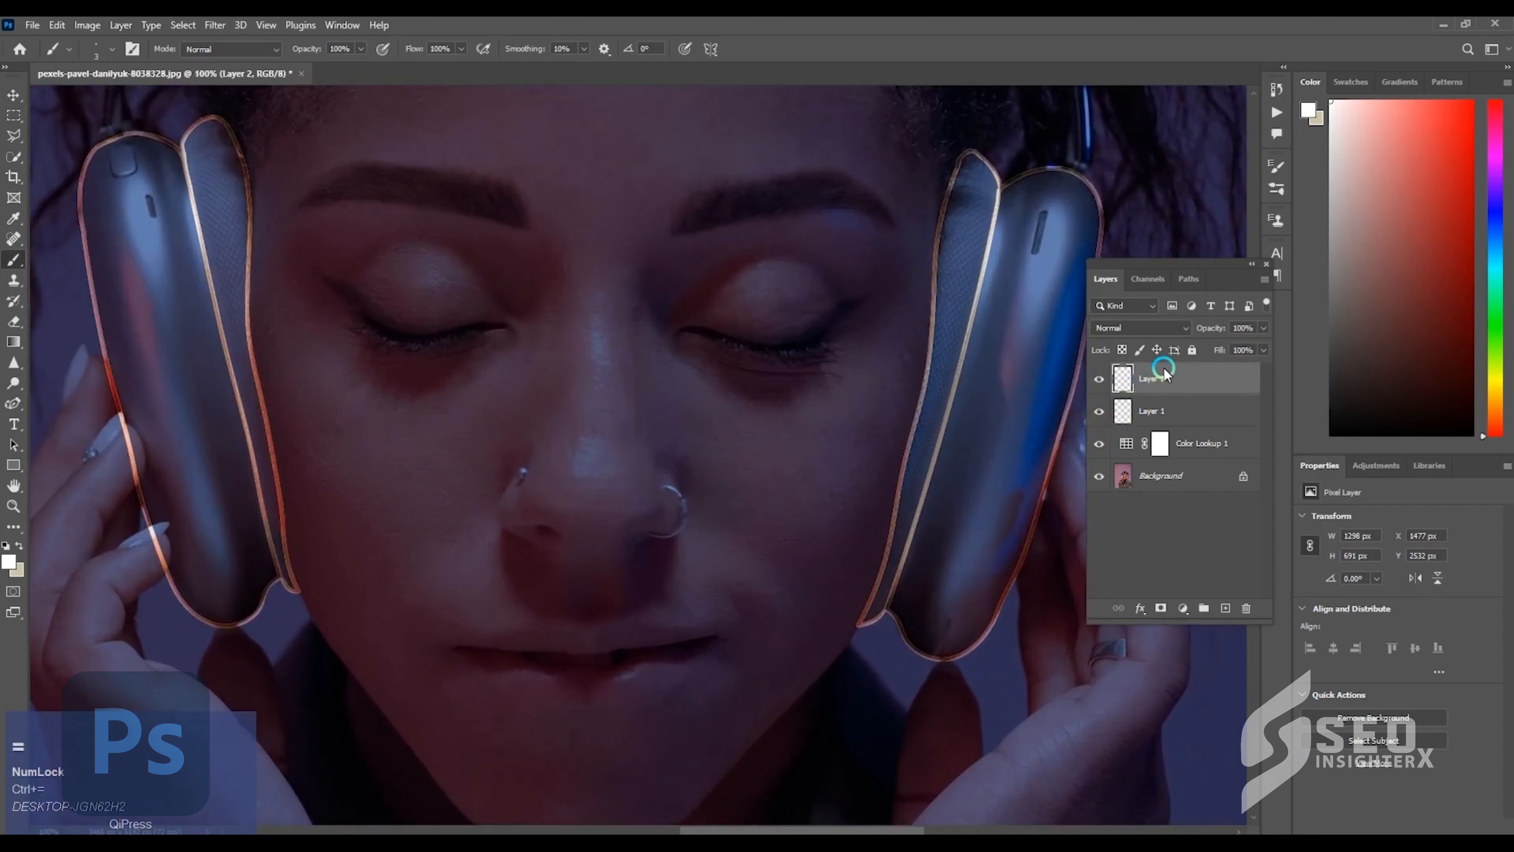
pyautogui.click(1149, 330)
pyautogui.click(1126, 374)
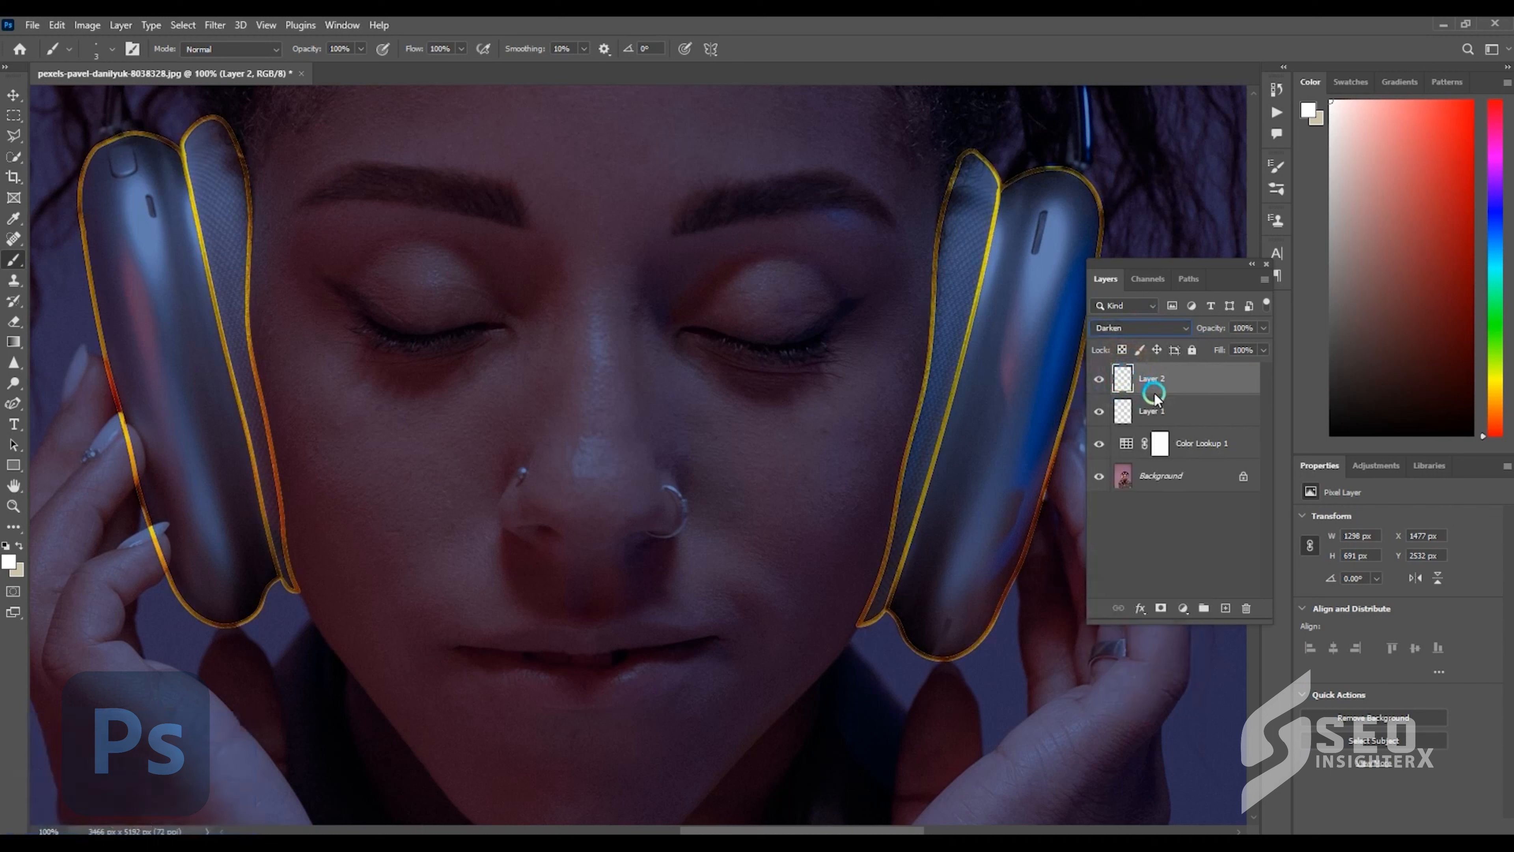
pyautogui.press('Down')
pyautogui.press('Up')
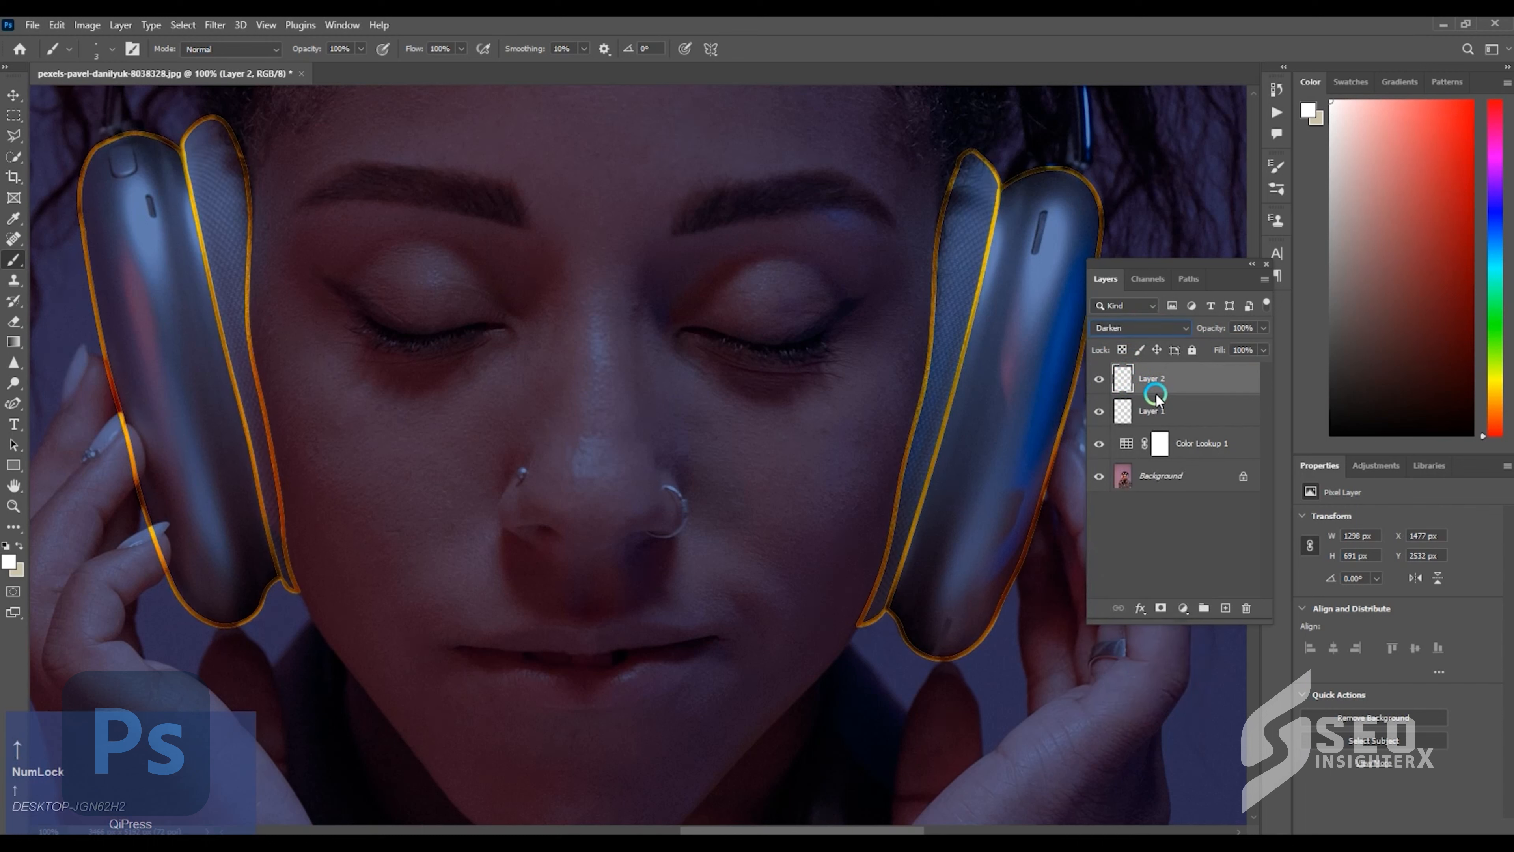
pyautogui.press('Down')
pyautogui.press('Down')
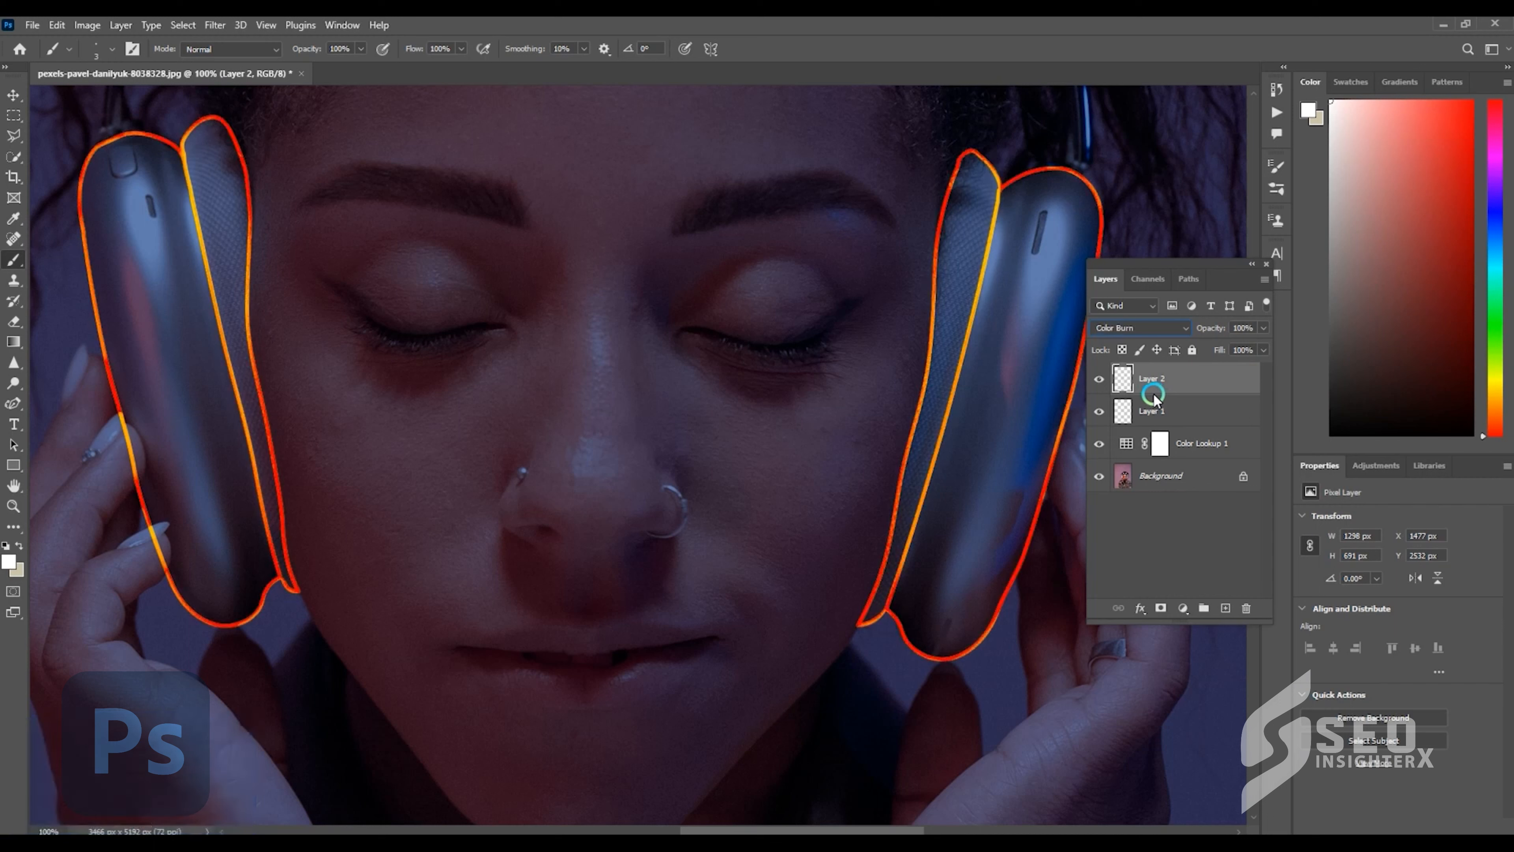
pyautogui.press('Down')
pyautogui.press('Down')
pyautogui.press('Up')
pyautogui.press('Up')
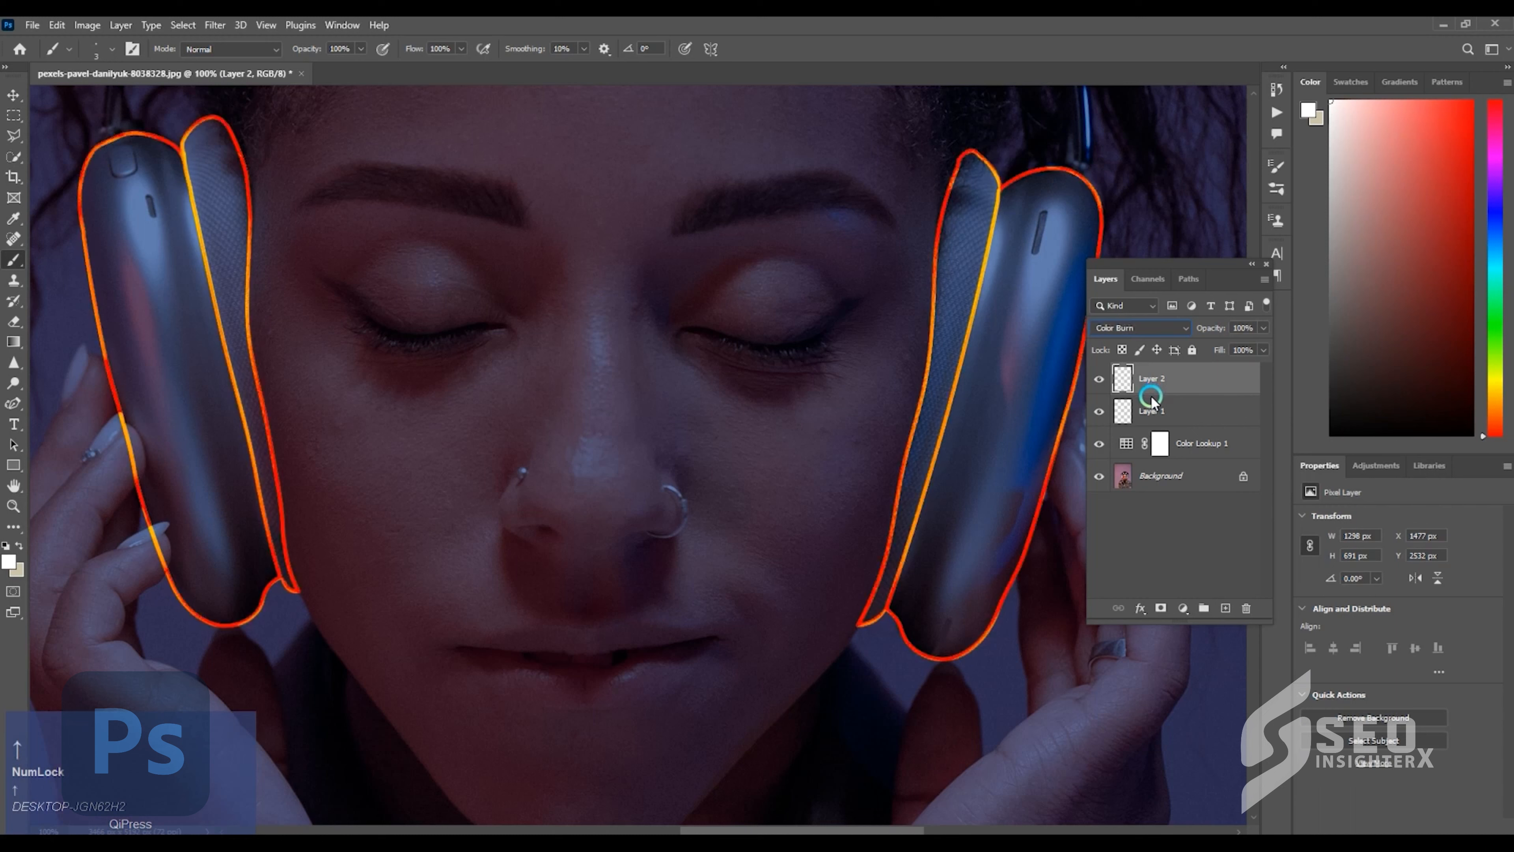
# Compare the outline with Layers 2 and 1 hidden in turn and try out Layer 1's opacity
pyautogui.click(1100, 379)
pyautogui.click(1100, 379)
pyautogui.click(1099, 411)
pyautogui.click(1187, 410)
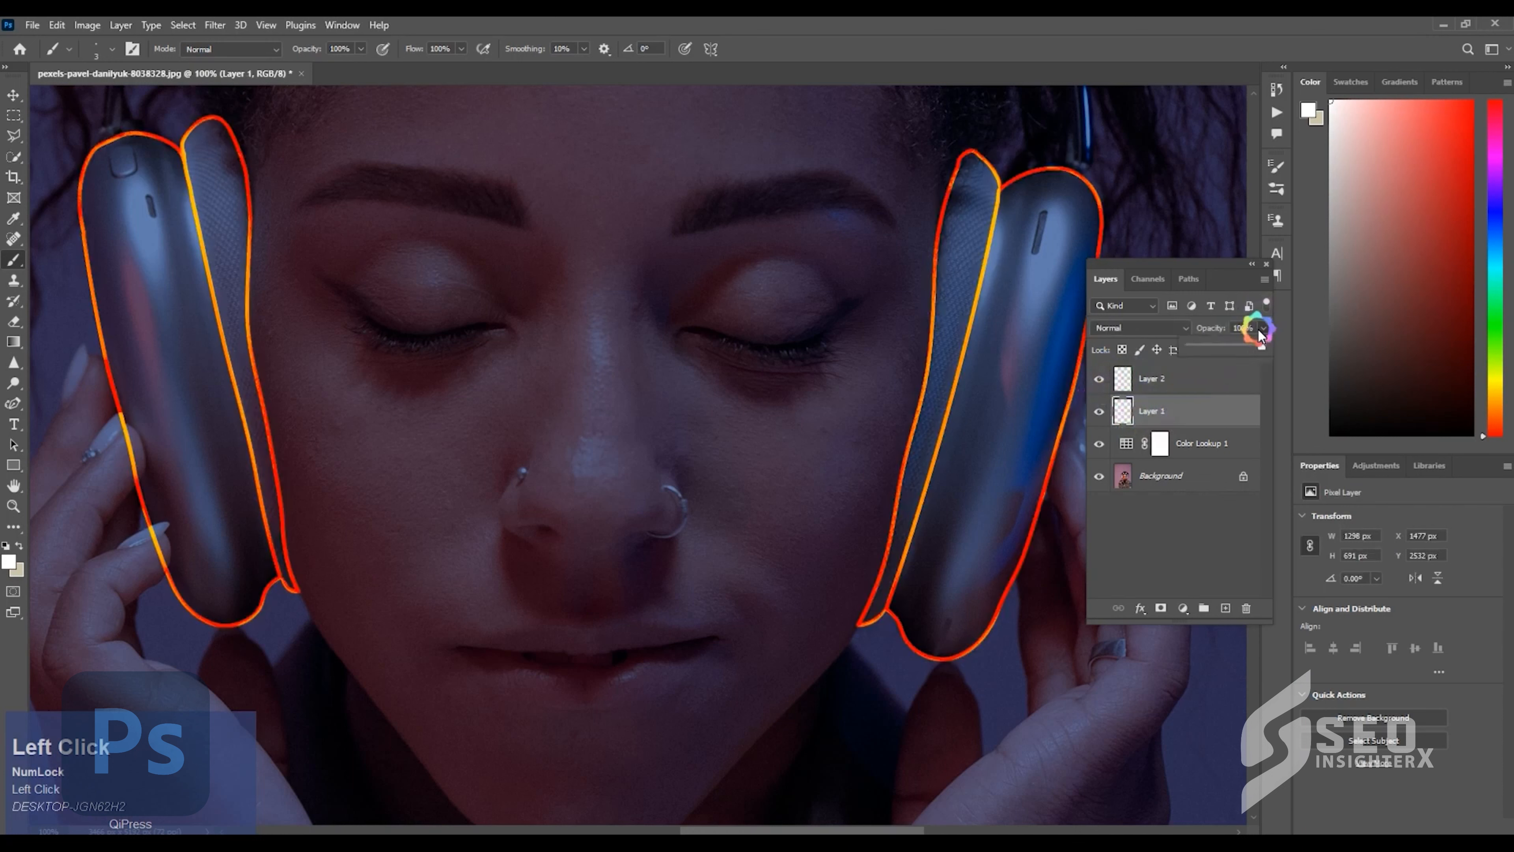
pyautogui.moveTo(1233, 347); pyautogui.dragTo(1277, 342)
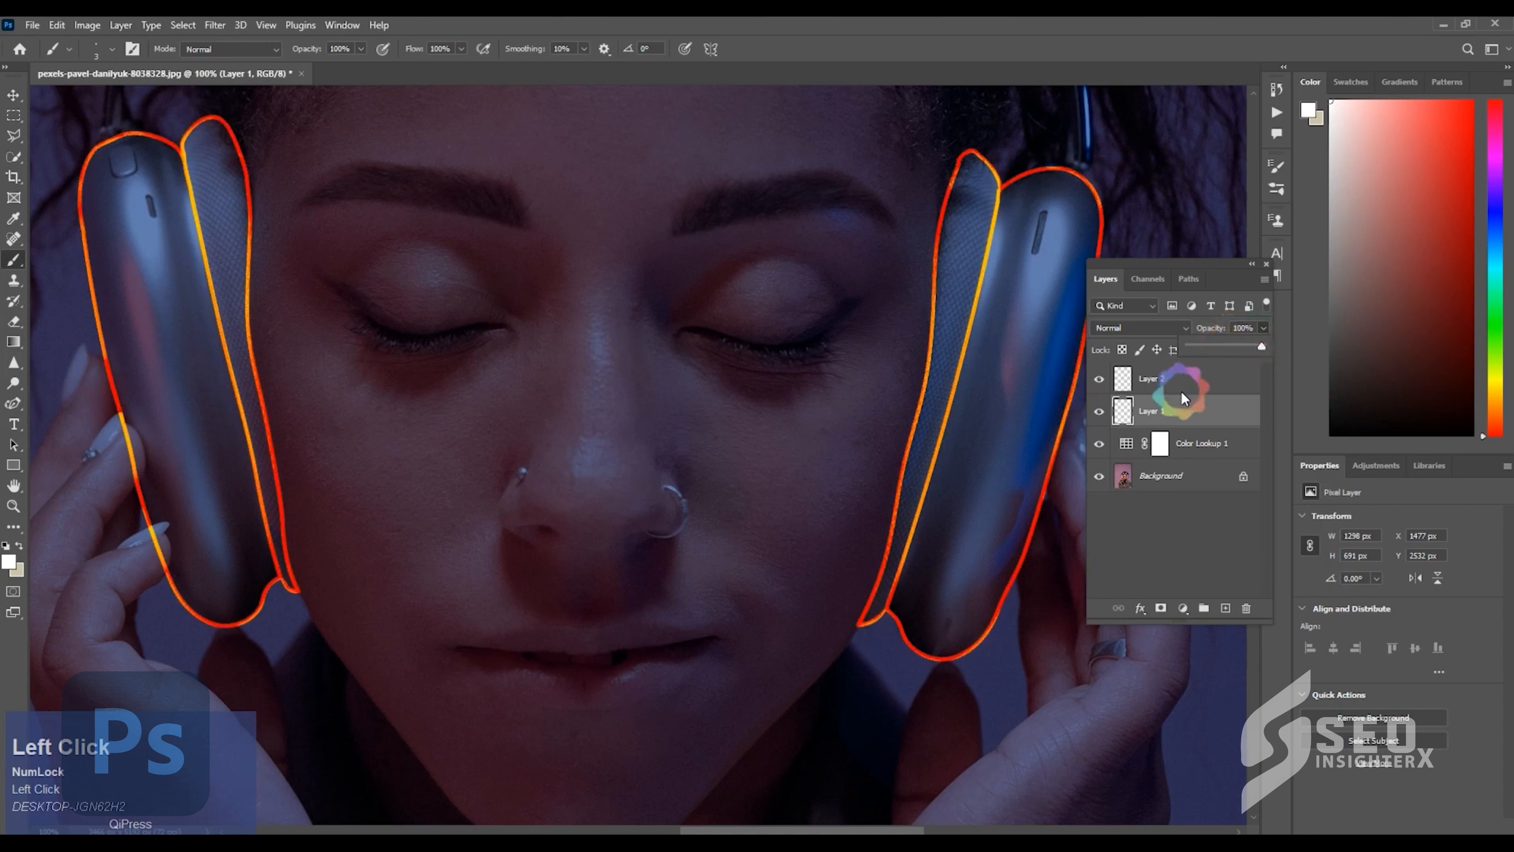
pyautogui.press('space')
pyautogui.moveTo(527, 364); pyautogui.dragTo(633, 476)
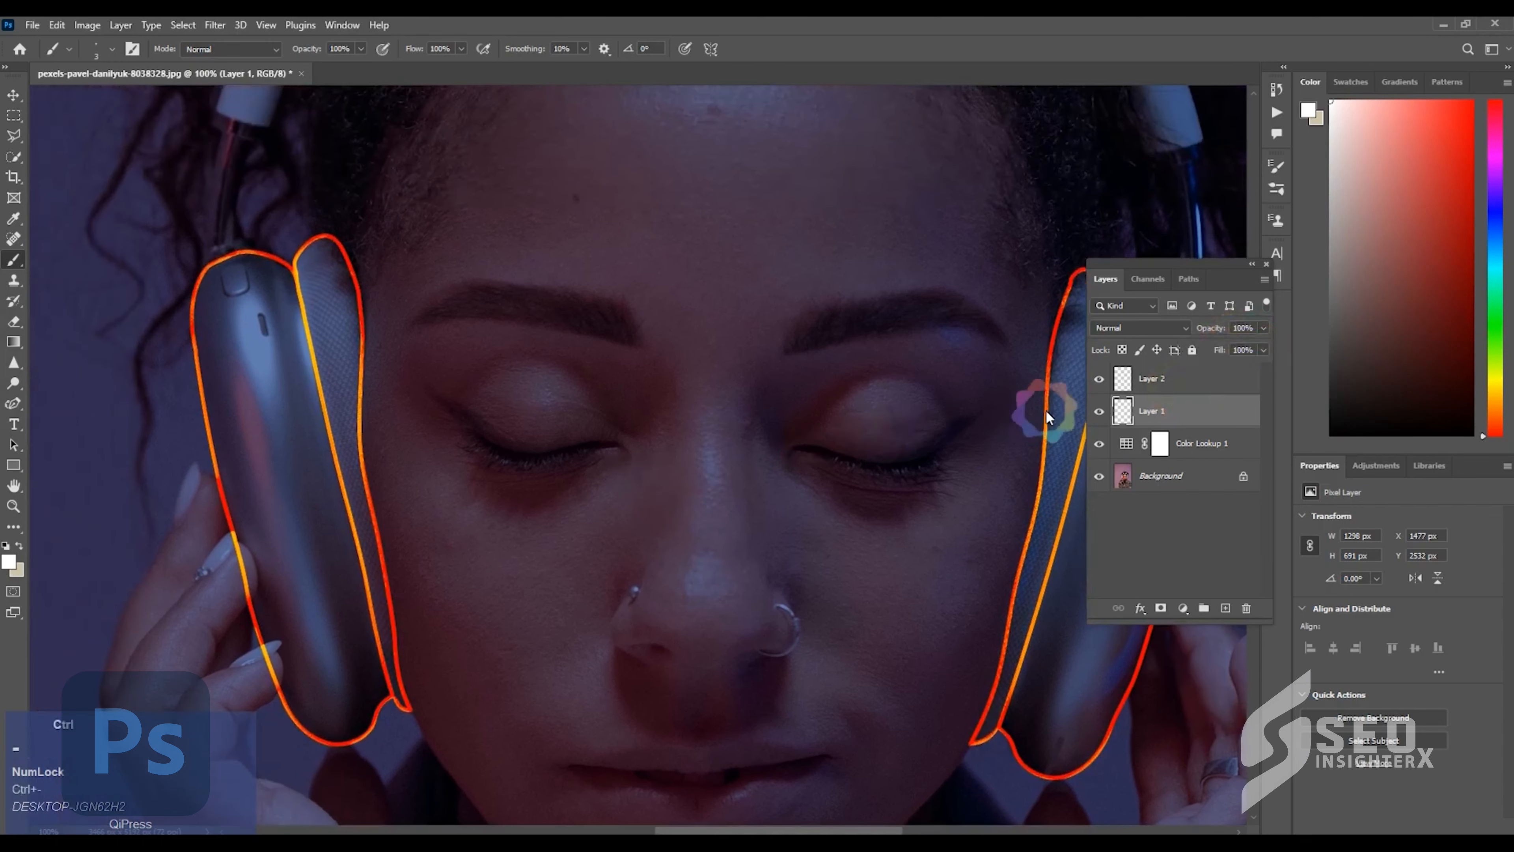
# Shift the hue of Layer 1's outline slightly towards yellow with Hue/Saturation
pyautogui.hotkey('ctrl', '-')
pyautogui.hotkey('ctrl', '-')
pyautogui.hotkey('ctrl', 'u')
pyautogui.moveTo(1217, 251); pyautogui.dragTo(1237, 255)
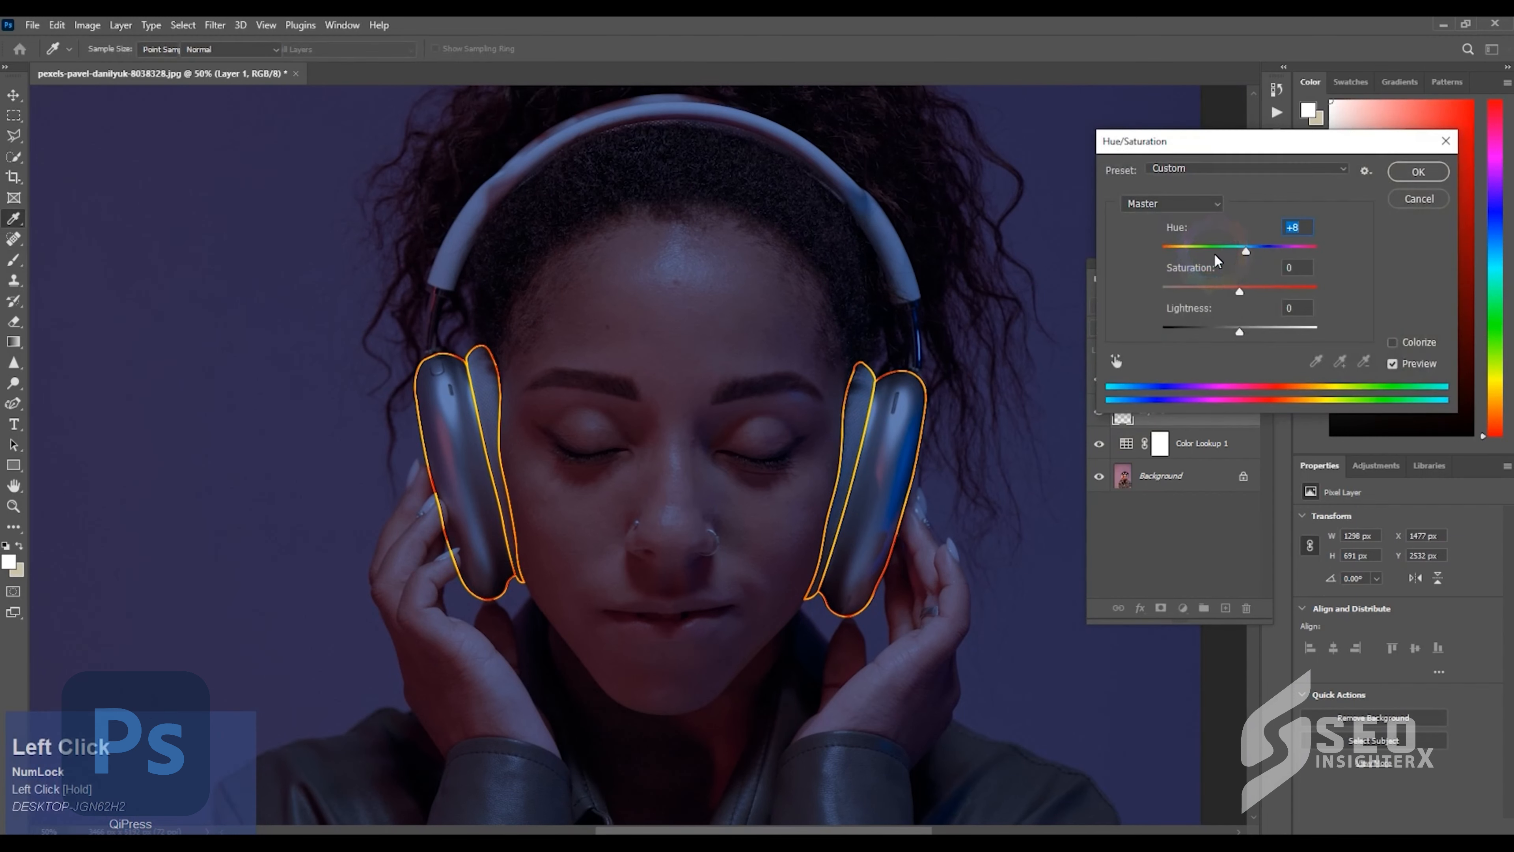
pyautogui.press('Return')
pyautogui.press('b')
# Merge Layer 1 and Layer 2 into a single outline layer
pyautogui.hotkey('ctrl', '=')
pyautogui.moveTo(912, 461); pyautogui.dragTo(805, 434)
pyautogui.keyDown('ctrl'); pyautogui.click(1169, 391); pyautogui.keyUp('ctrl')
pyautogui.hotkey('ctrl', 'e')
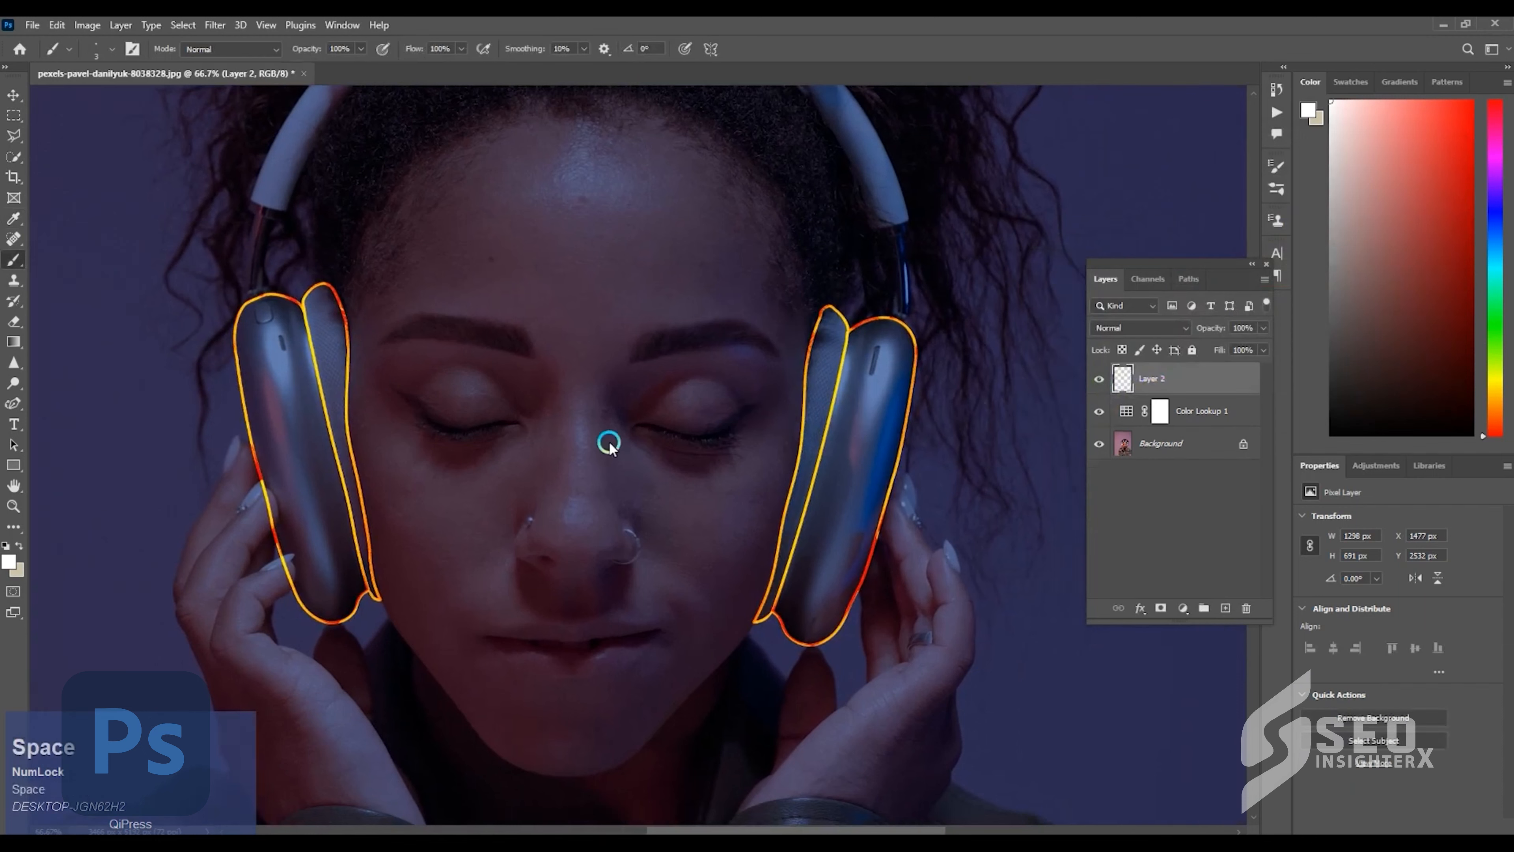
# Examine the merged outline's colour and edges up close along the ear cup by the fingers and across both ear cups
pyautogui.moveTo(605, 439); pyautogui.dragTo(862, 376)
pyautogui.hotkey('ctrl', '=')
pyautogui.hotkey('ctrl', '=')
pyautogui.hotkey('ctrl', '=')
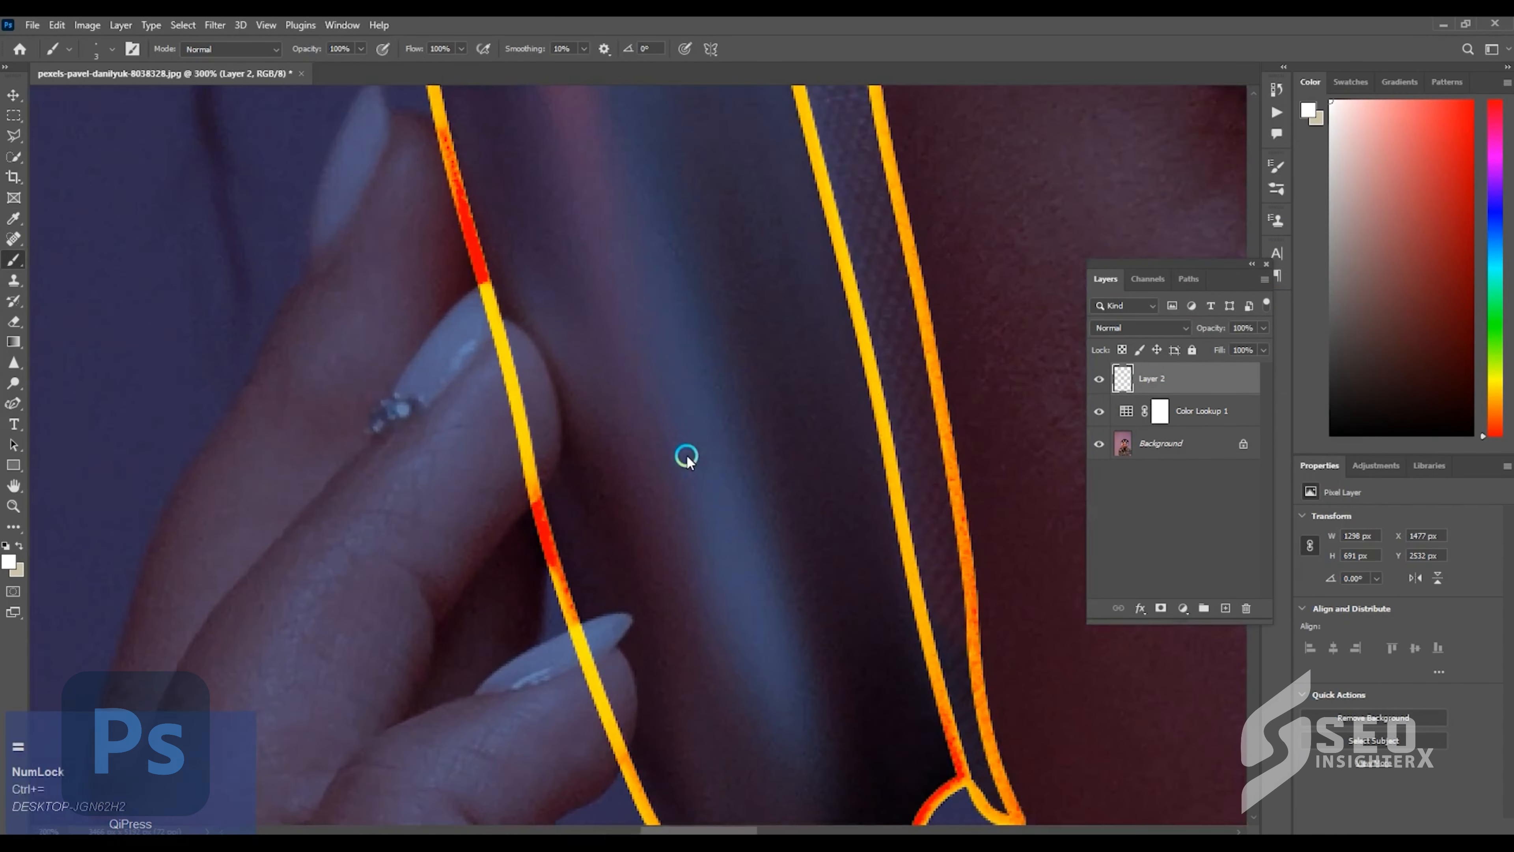
pyautogui.moveTo(758, 379); pyautogui.dragTo(754, 462)
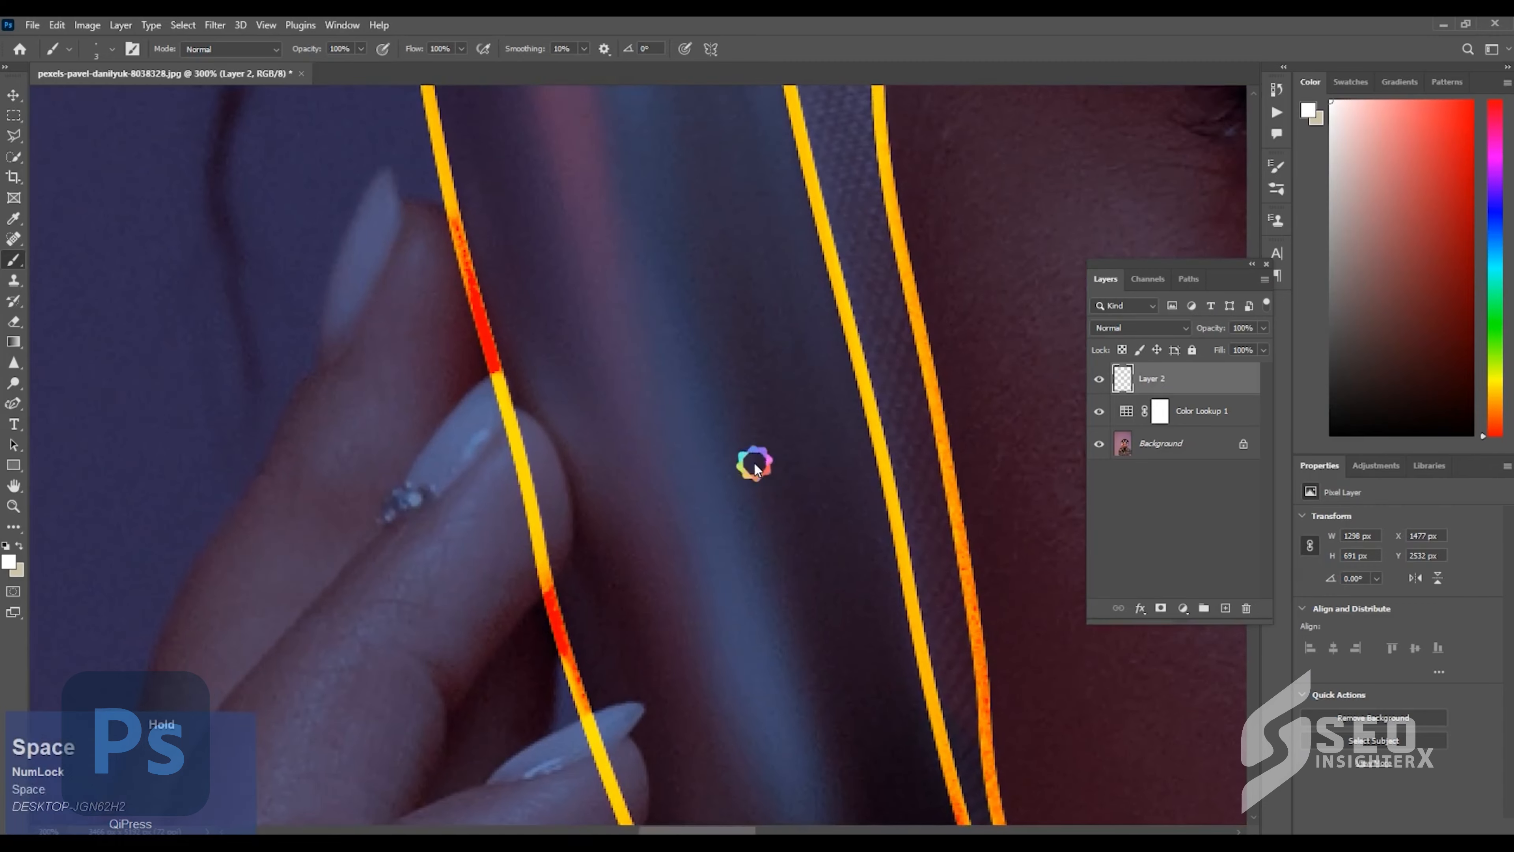
pyautogui.moveTo(1056, 327); pyautogui.dragTo(647, 475)
pyautogui.hotkey('ctrl', '-')
pyautogui.hotkey('ctrl', '-')
pyautogui.hotkey('ctrl', '-')
pyautogui.hotkey('ctrl', '-')
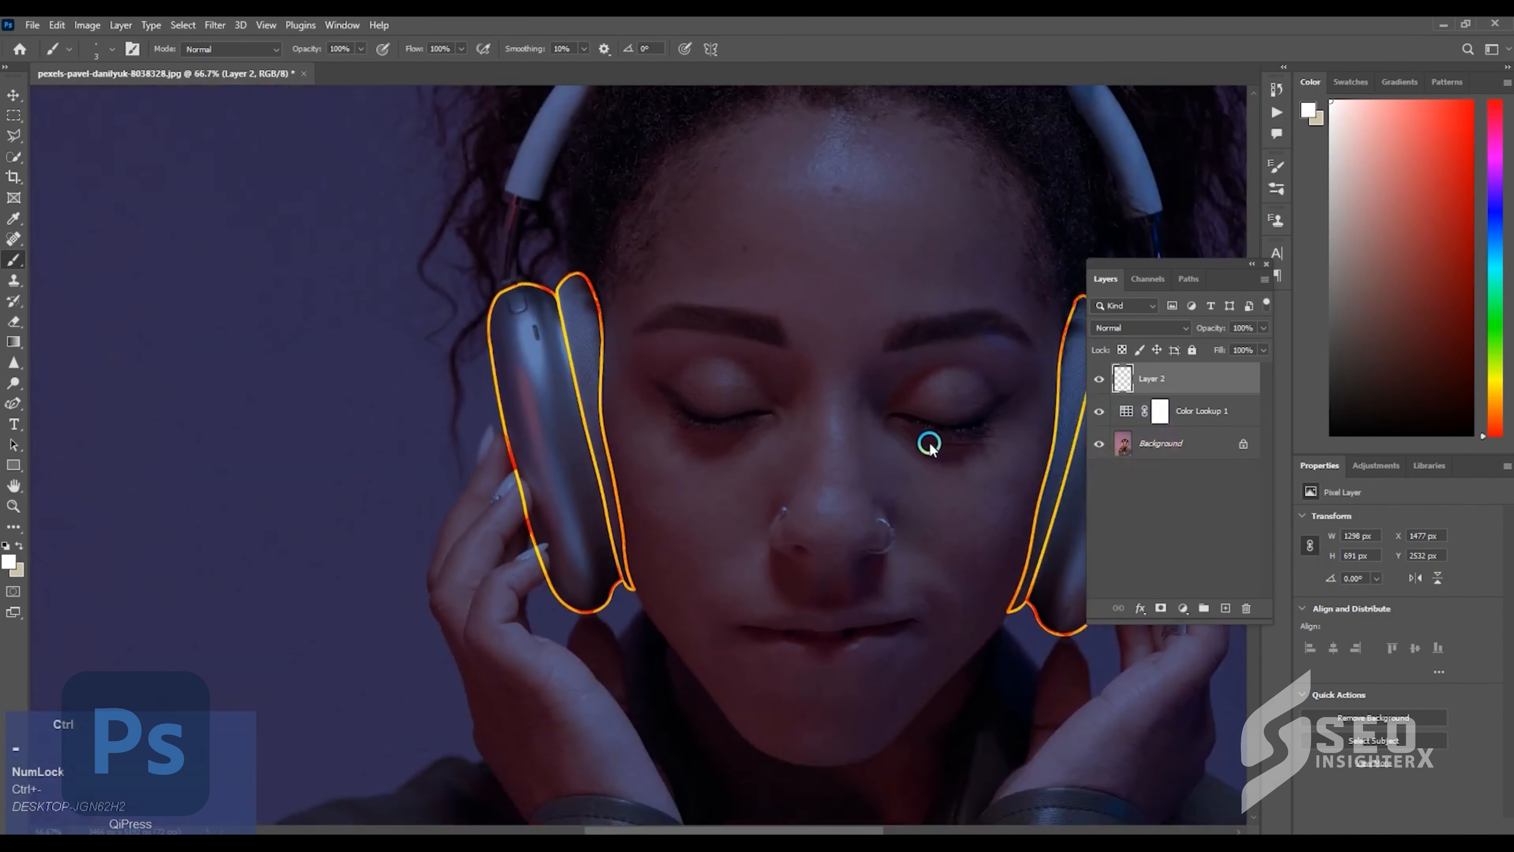
pyautogui.hotkey('ctrl', '=')
pyautogui.hotkey('ctrl', '=')
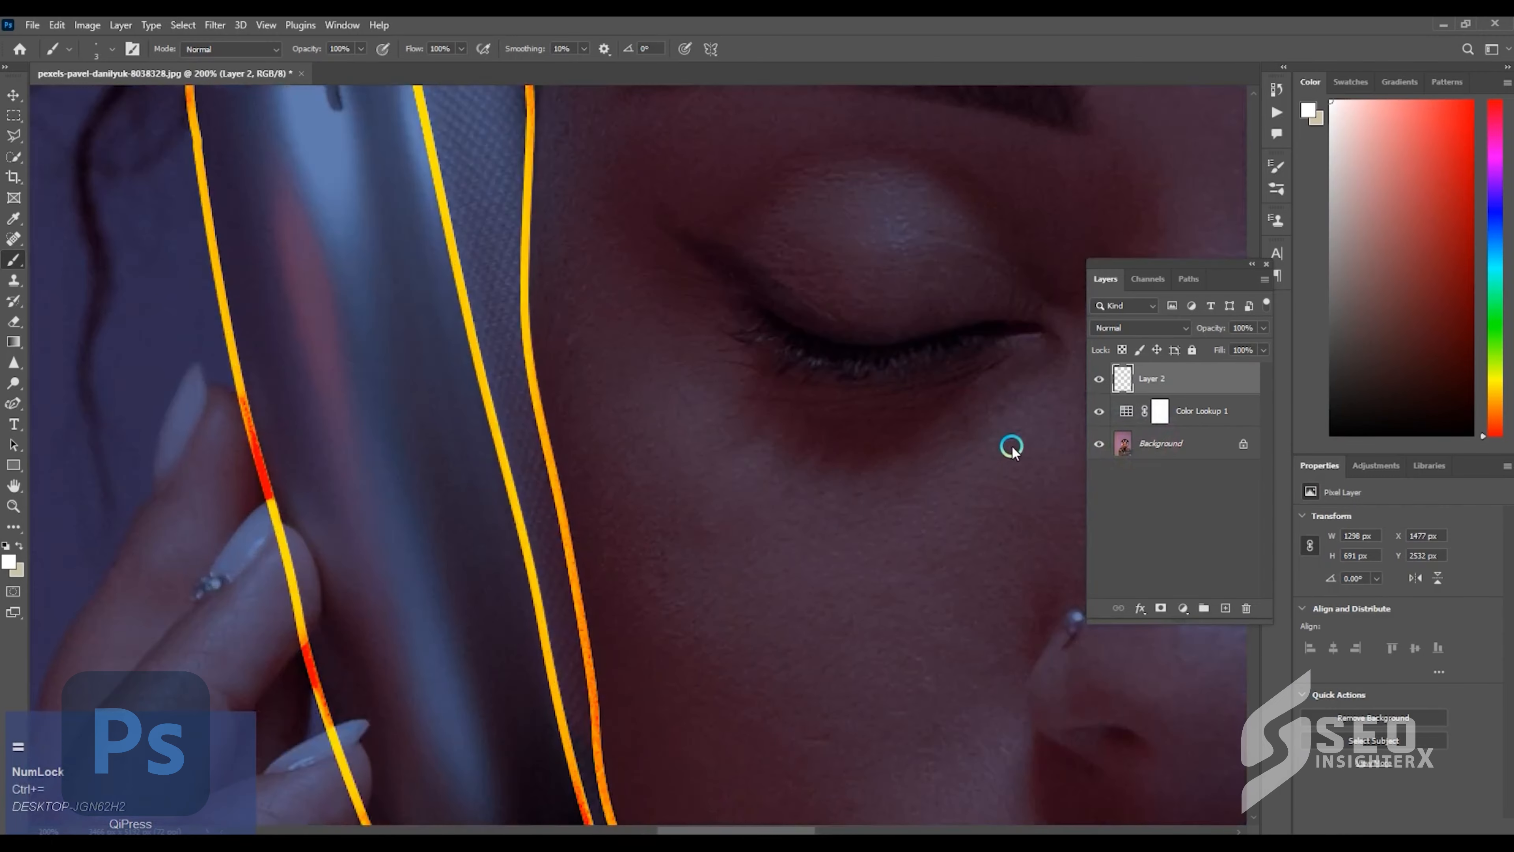
# Duplicate the merged outline layer and set the copy's blend mode to Lighter Color
pyautogui.hotkey('ctrl', 'j')
pyautogui.click(1126, 327)
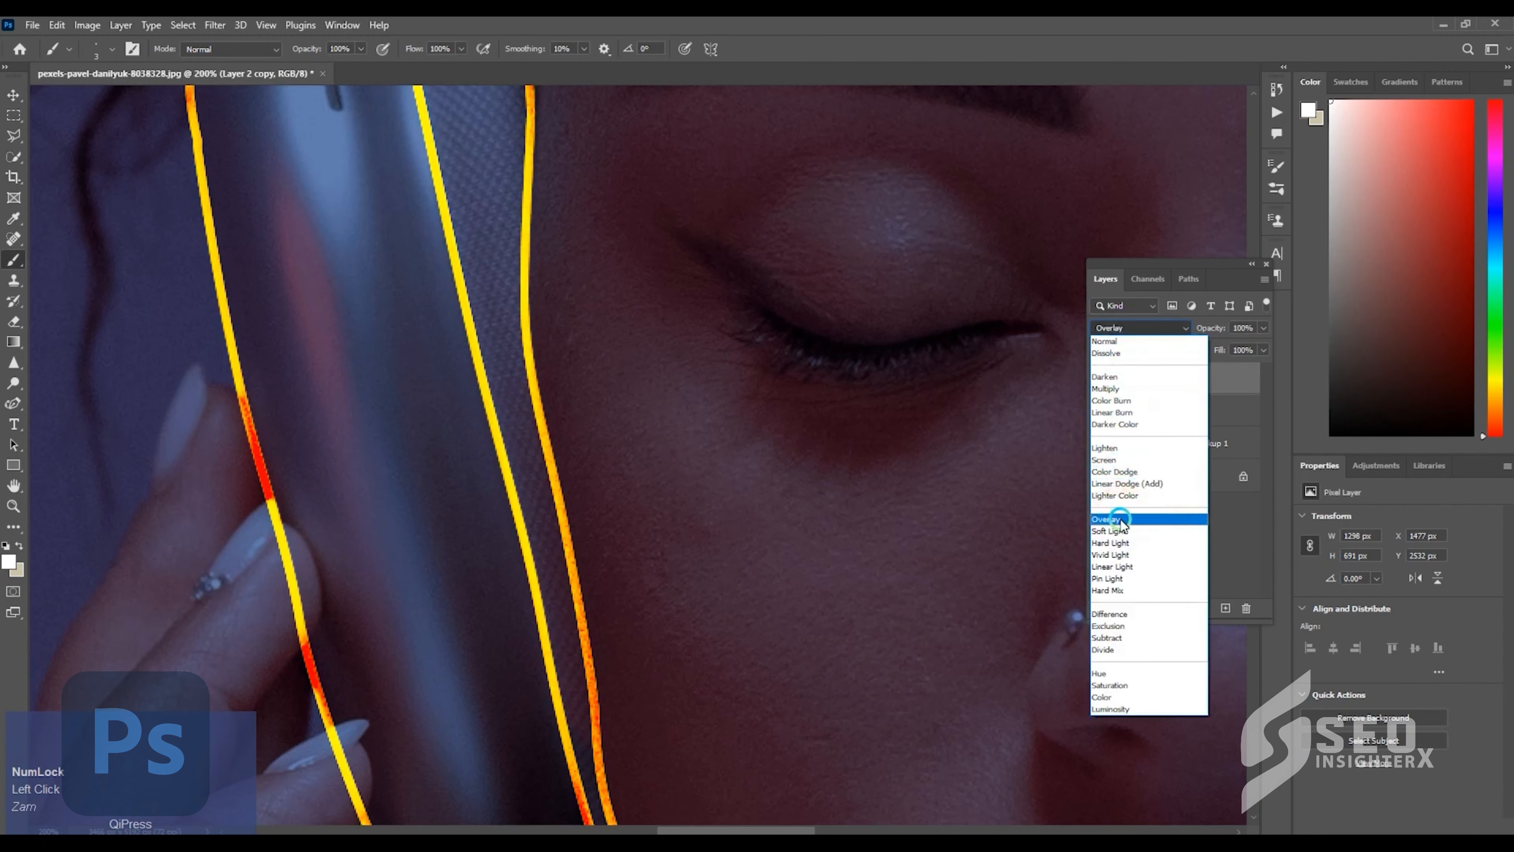
pyautogui.click(1114, 495)
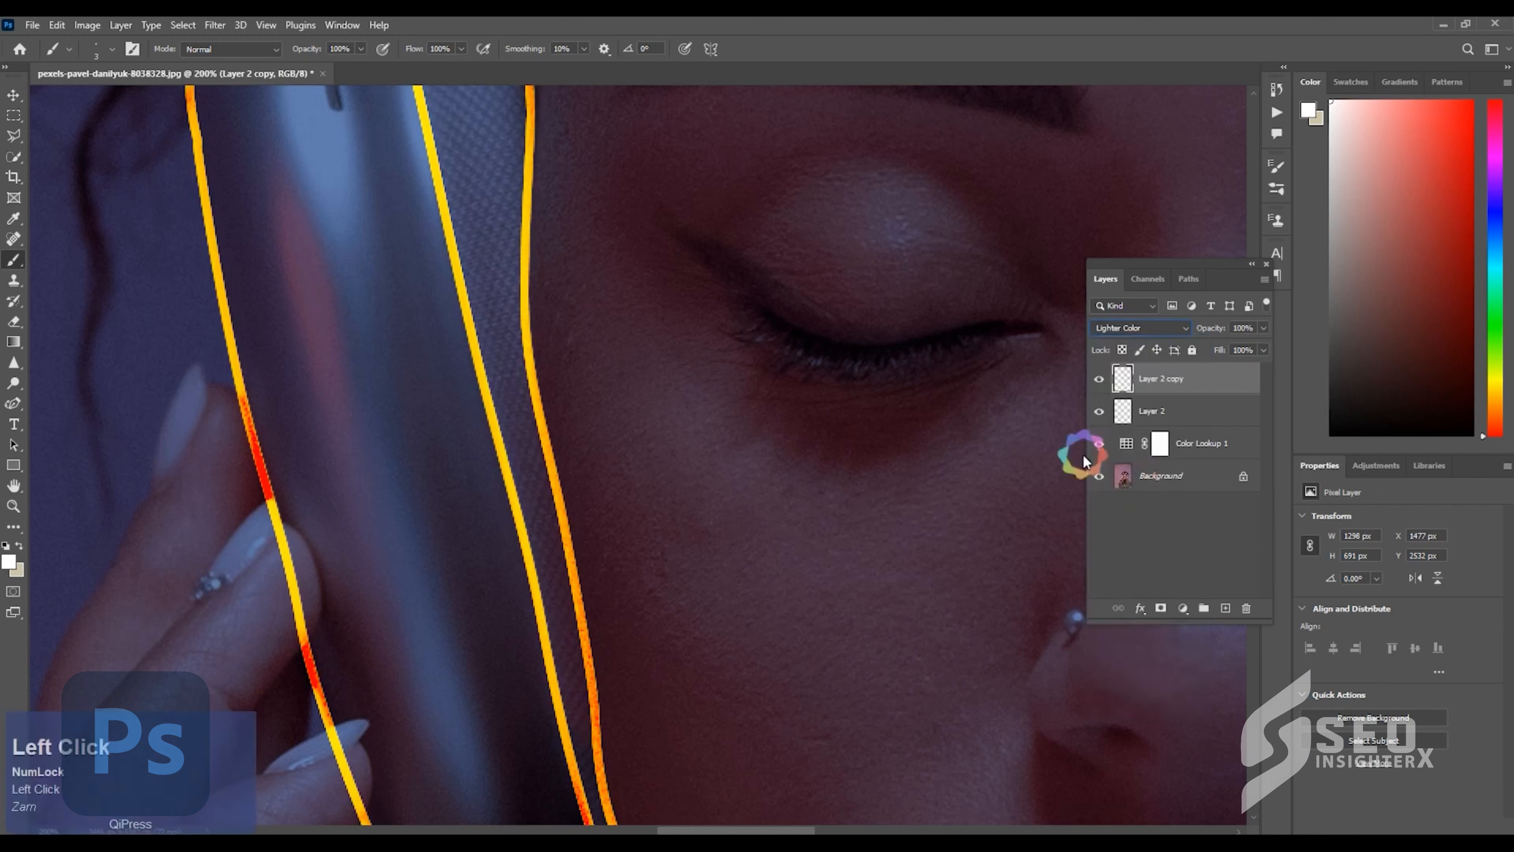
# Apply a Gaussian Blur with a radius of 6.6 pixels to Layer 2 copy to make the outlines glow
pyautogui.hotkey('alt', 't')
pyautogui.click(292, 227)
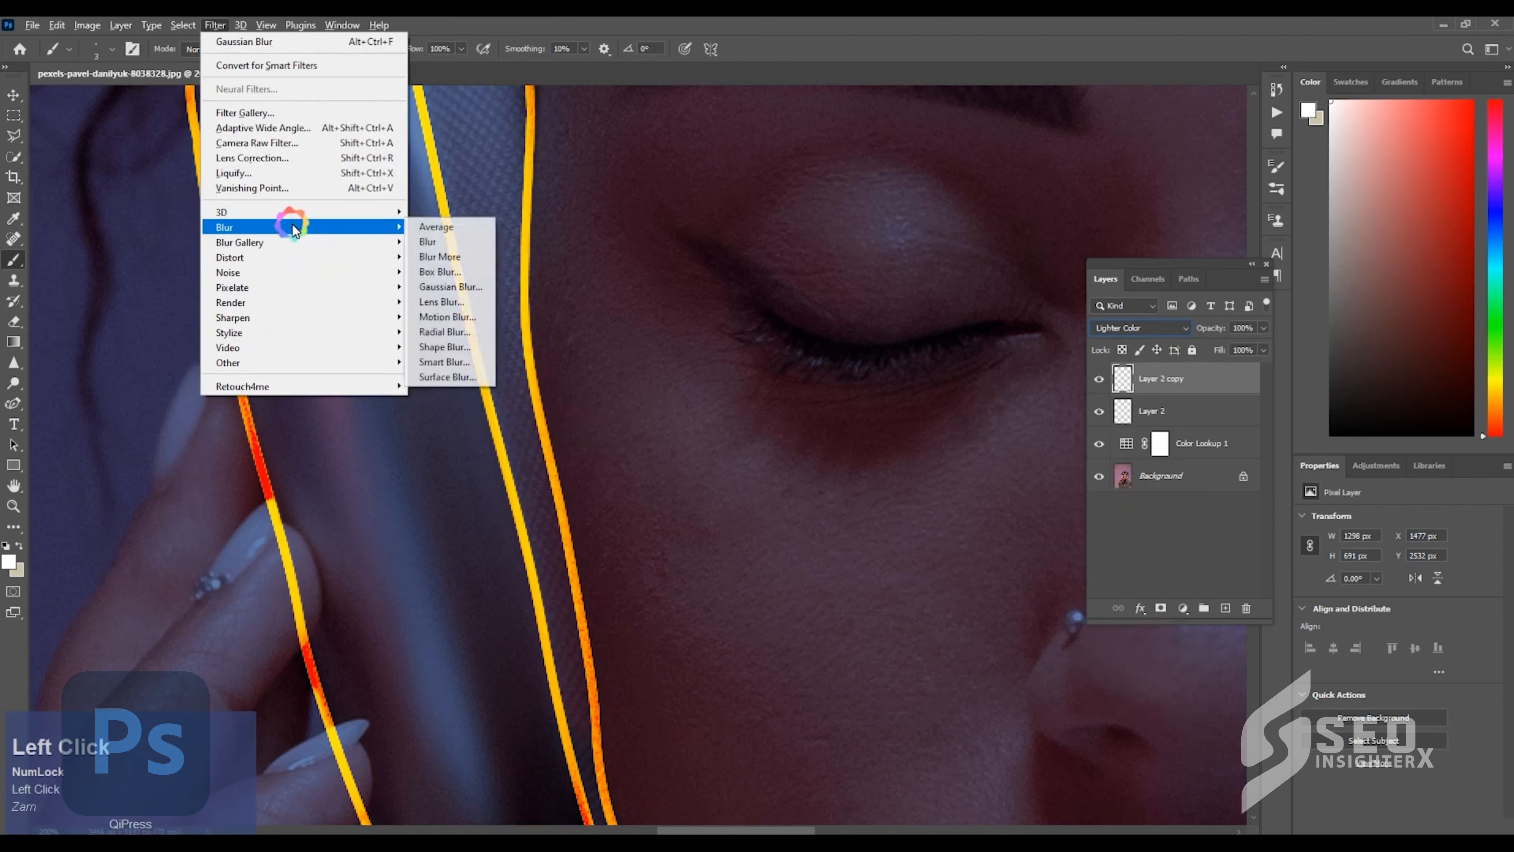
pyautogui.click(475, 287)
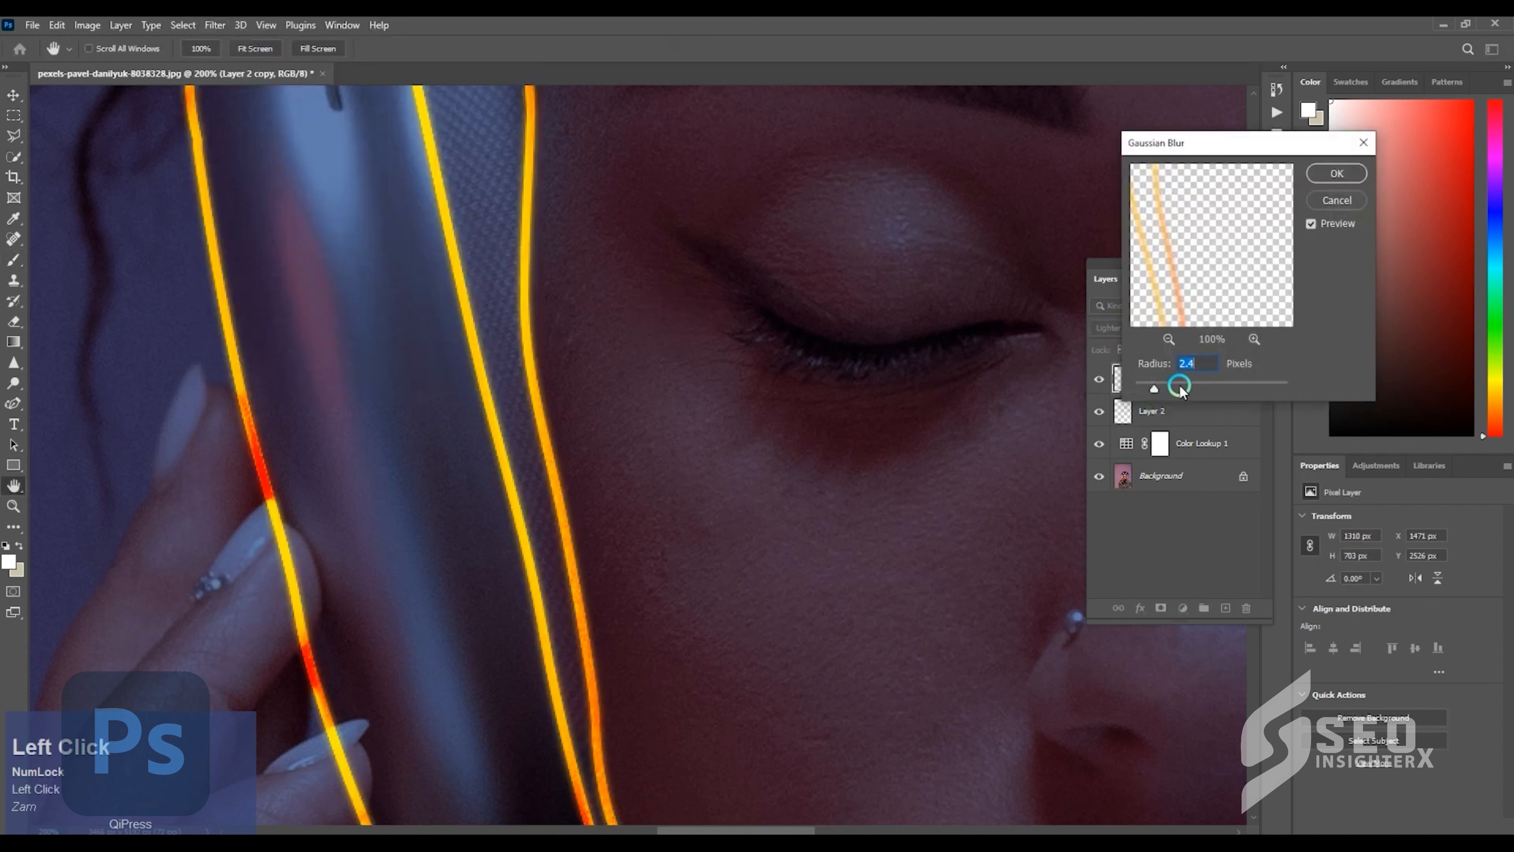
pyautogui.moveTo(1180, 388); pyautogui.dragTo(1188, 387)
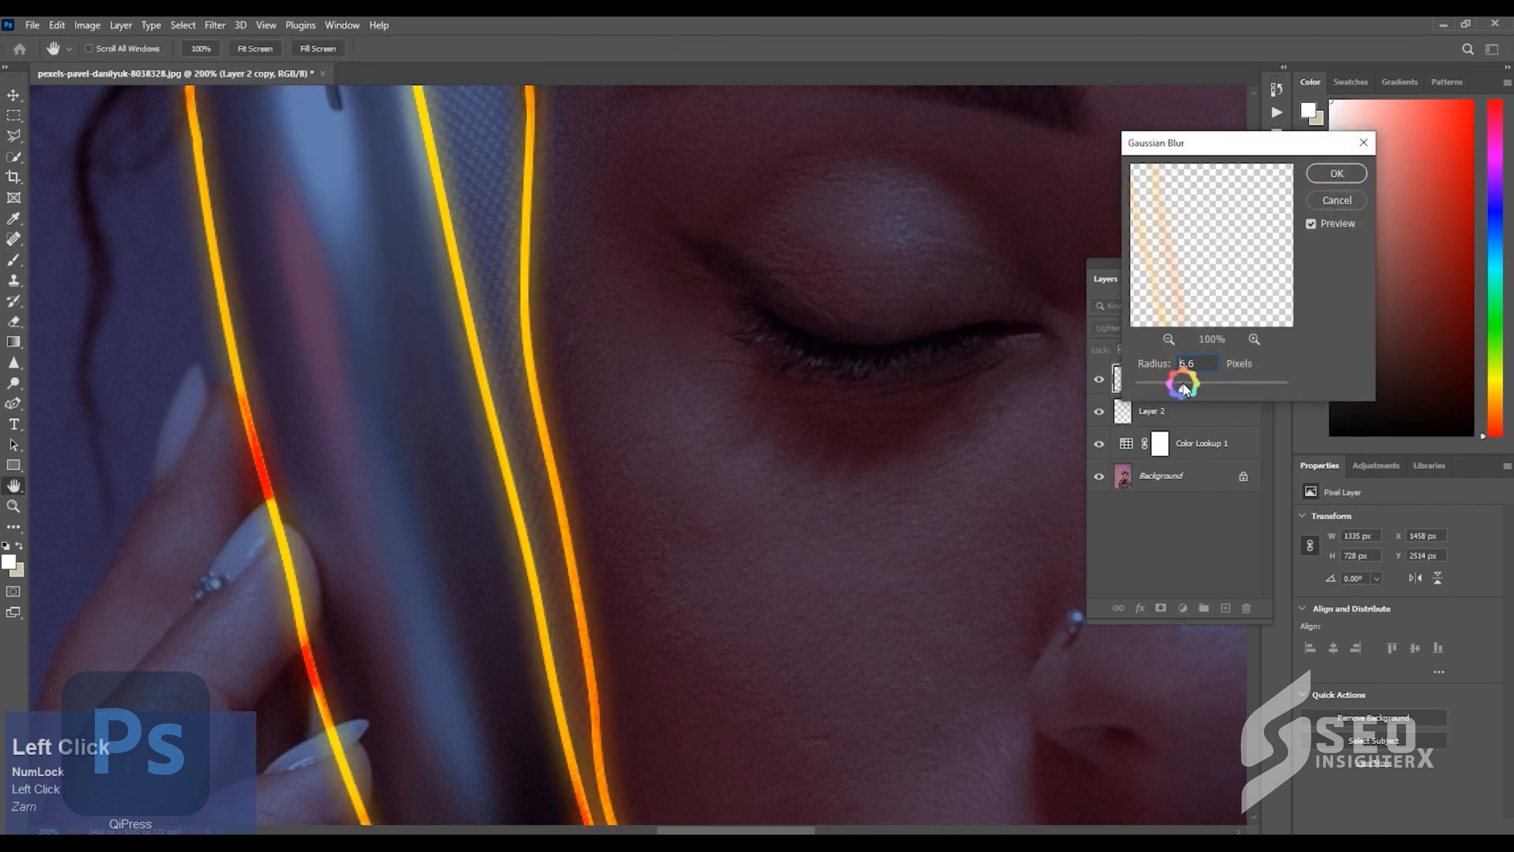
pyautogui.hotkey('ctrl', '-')
pyautogui.hotkey('ctrl', '-')
pyautogui.hotkey('ctrl', '-')
pyautogui.hotkey('ctrl', '-')
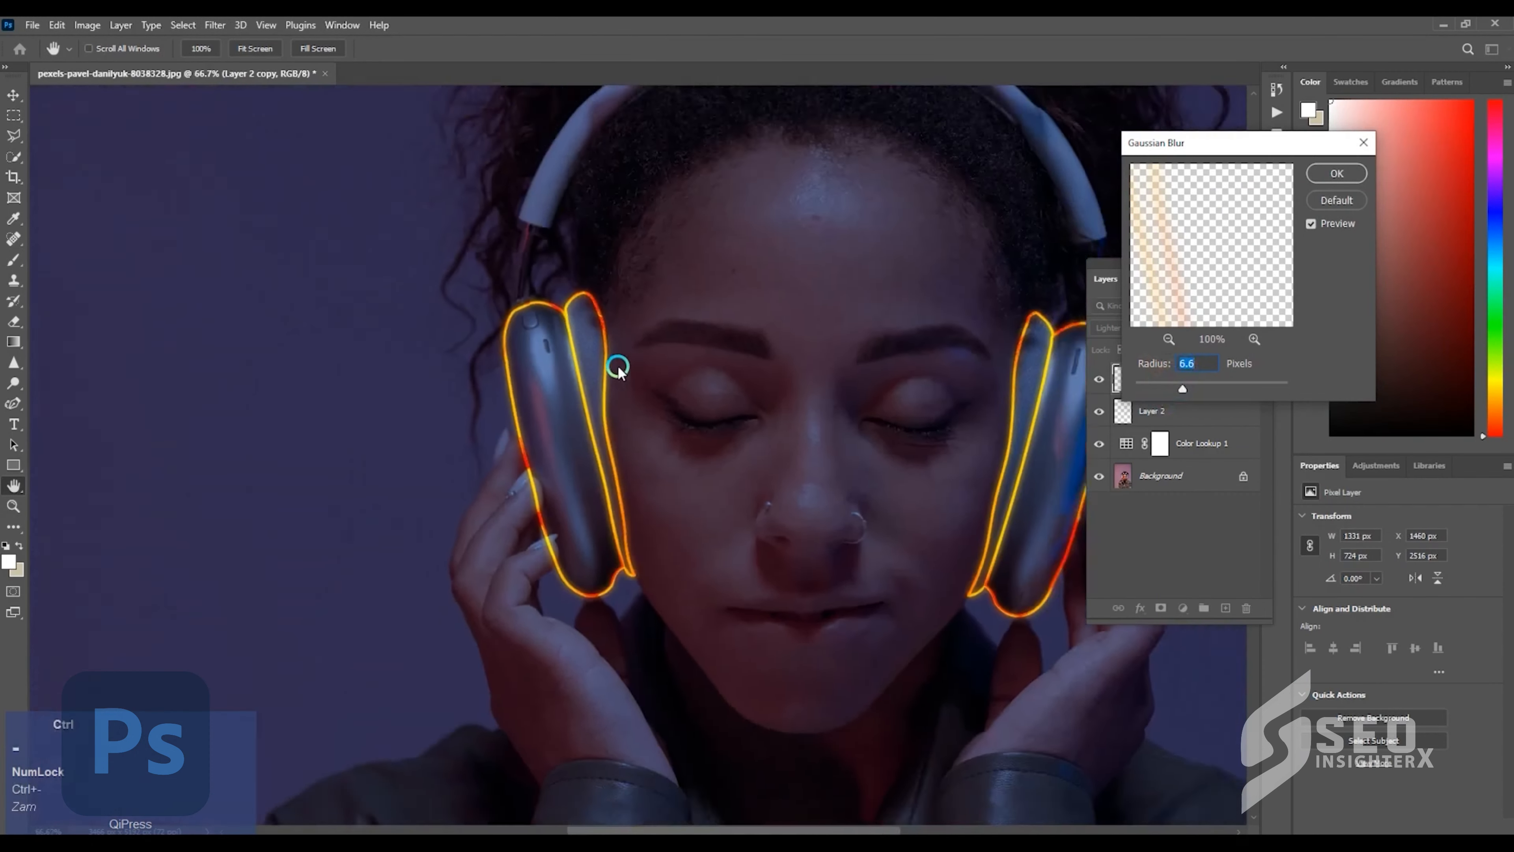
pyautogui.hotkey('ctrl', '=')
pyautogui.hotkey('ctrl', '=')
pyautogui.hotkey('ctrl', '=')
pyautogui.hotkey('ctrl', '=')
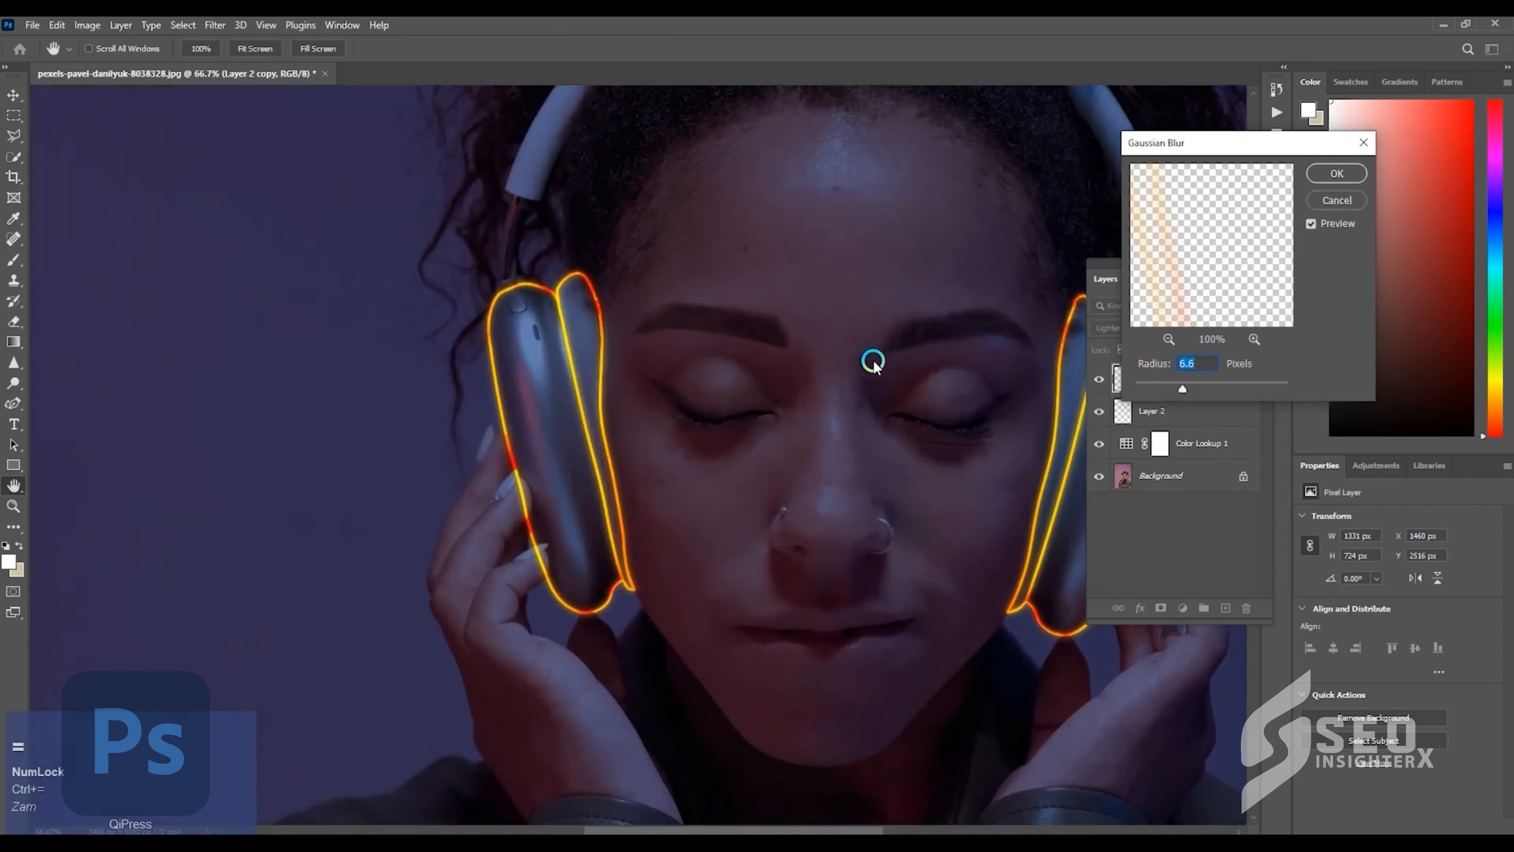
pyautogui.press('Return')
# Merge the glow copy with Layer 2 and shift the glowing outline's hue to magenta with Hue/Saturation
pyautogui.hotkey('ctrl', '-')
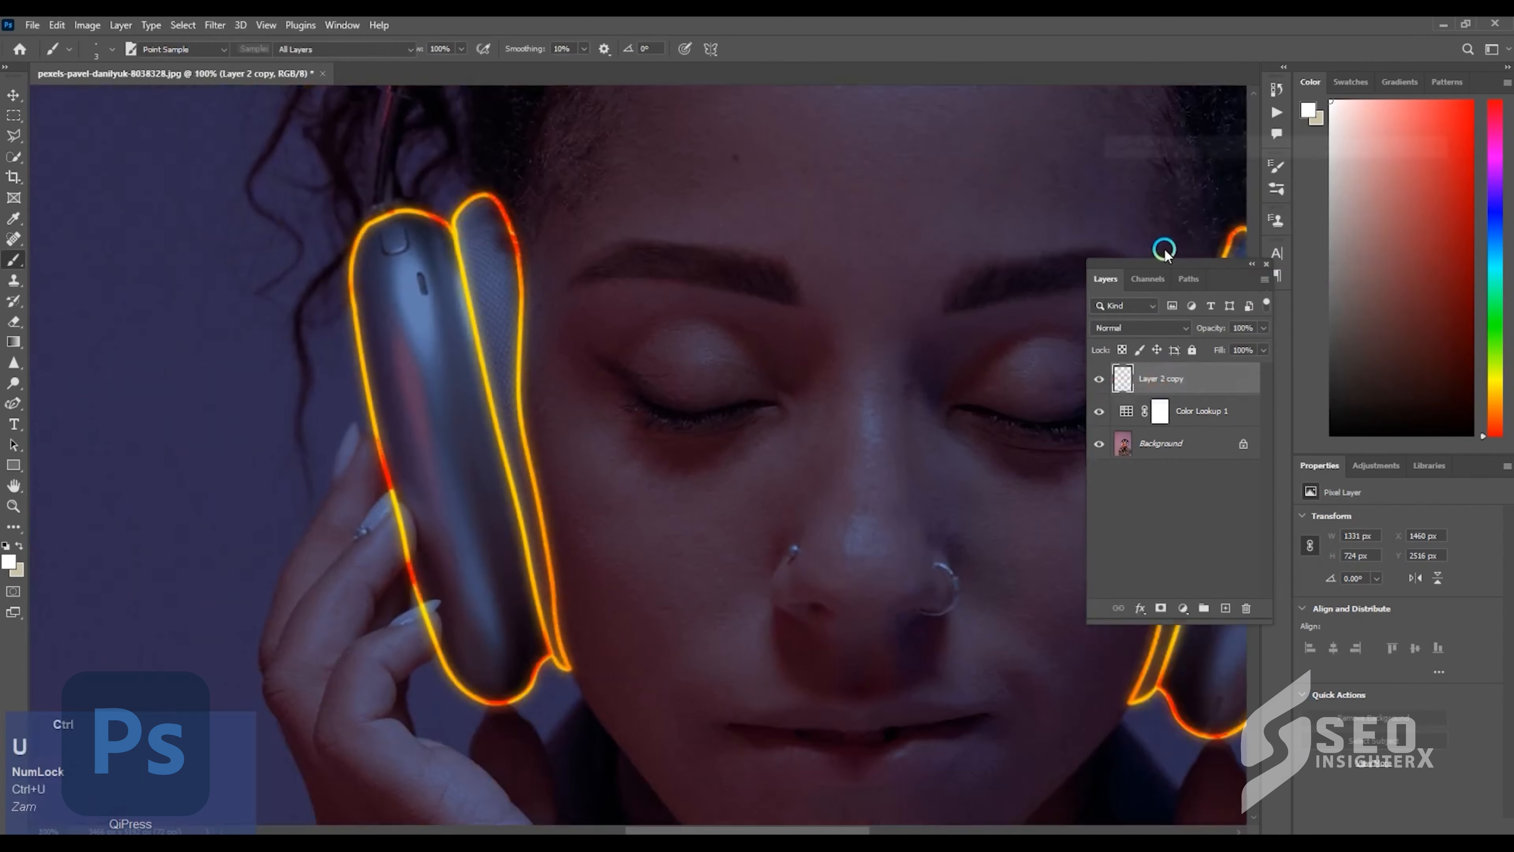
pyautogui.hotkey('ctrl', 'u')
pyautogui.moveTo(1223, 254); pyautogui.dragTo(1191, 259)
pyautogui.press('Return')
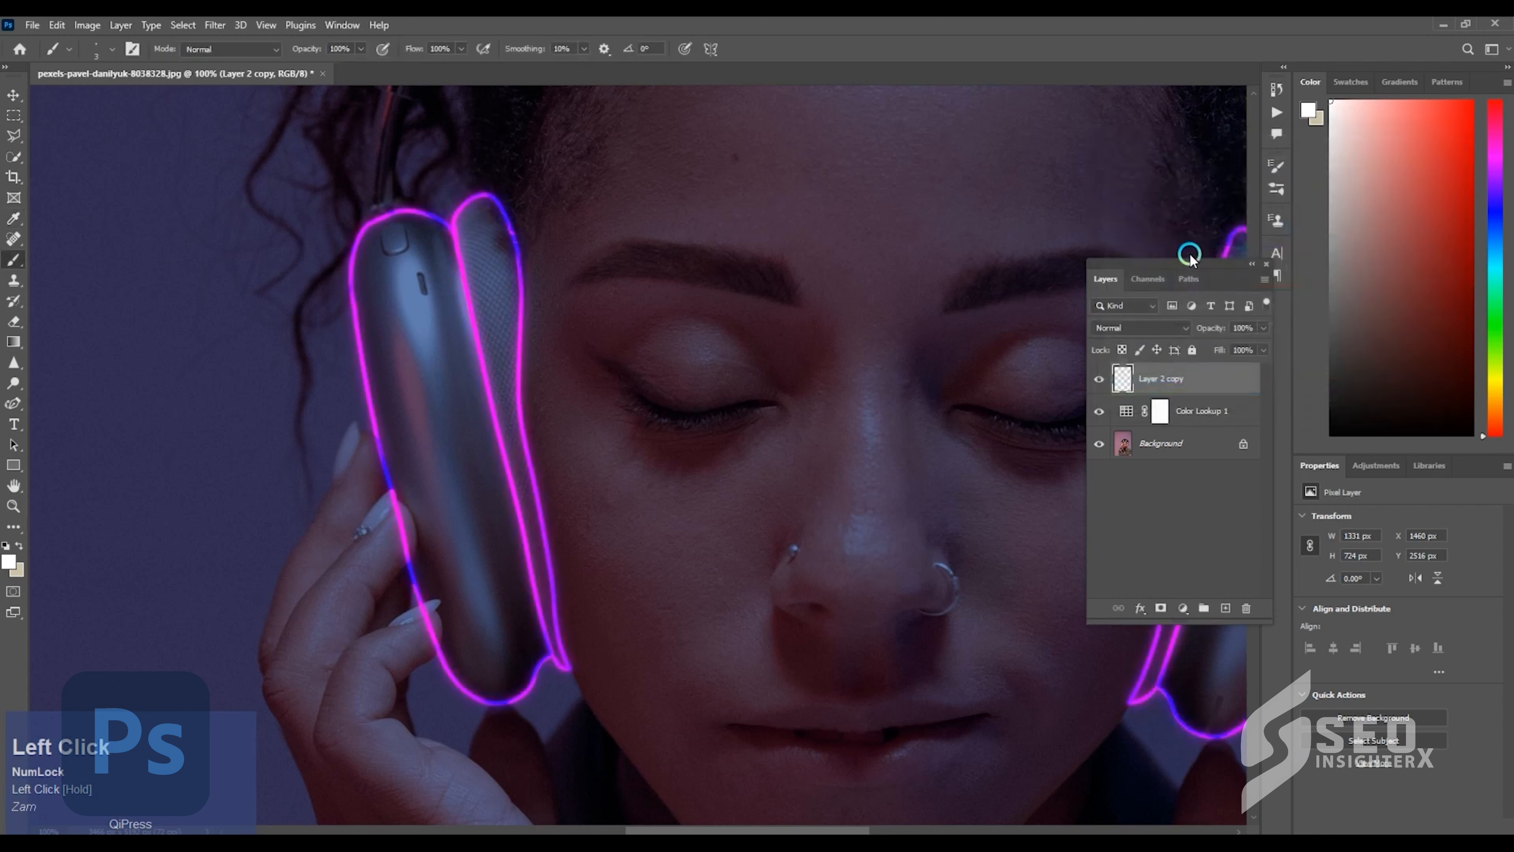
# Duplicate the magenta outline layer and apply a Gaussian Blur to the copy for a wider, softer glow around the ear cups
pyautogui.press('space')
pyautogui.moveTo(815, 365); pyautogui.dragTo(597, 339)
pyautogui.moveTo(943, 417); pyautogui.dragTo(731, 361)
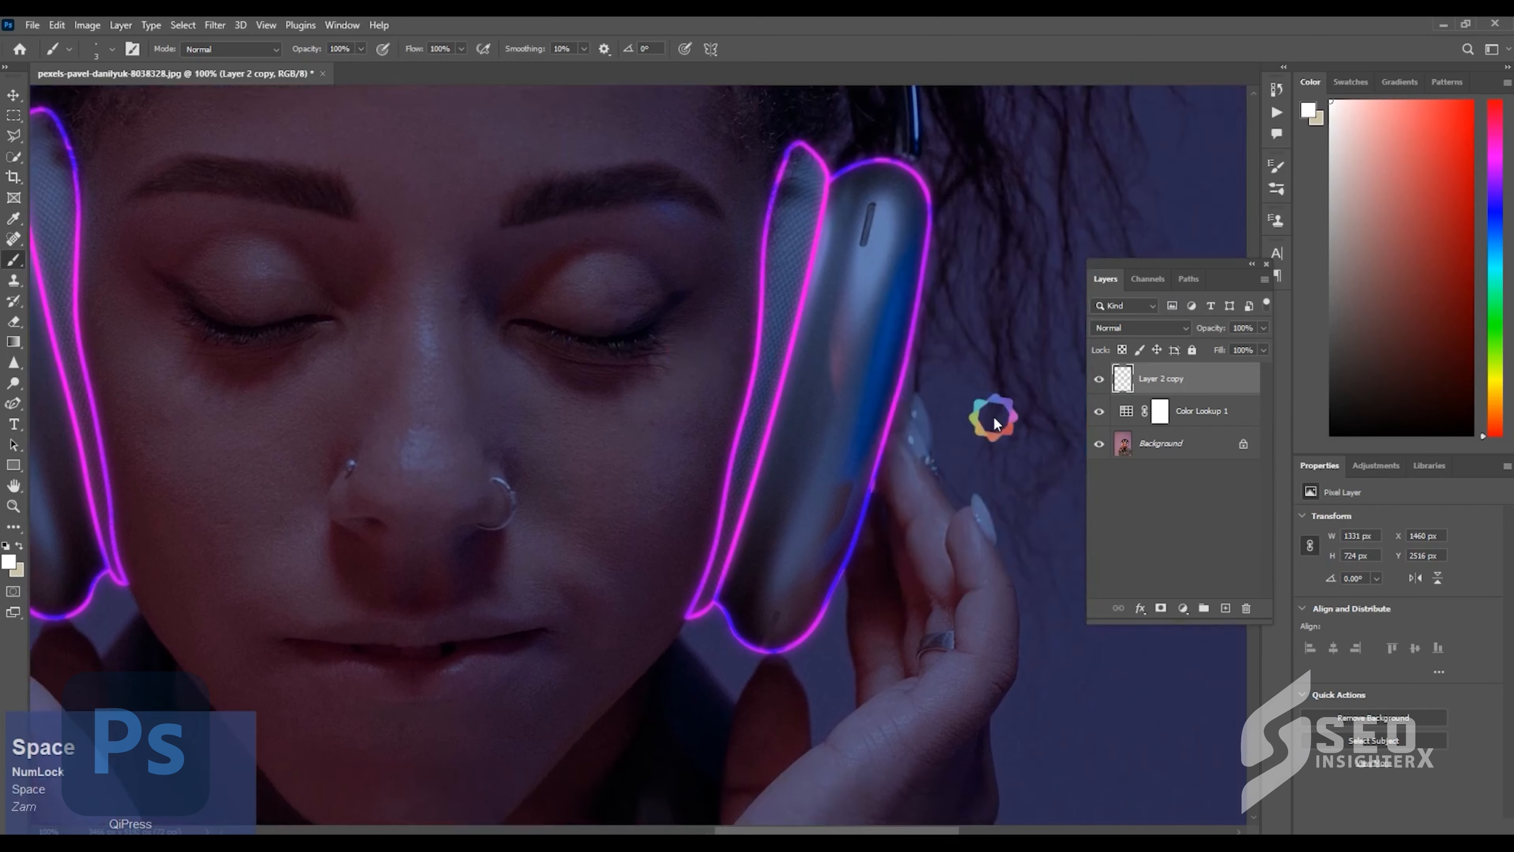
pyautogui.hotkey('ctrl', '=')
pyautogui.hotkey('ctrl', '-')
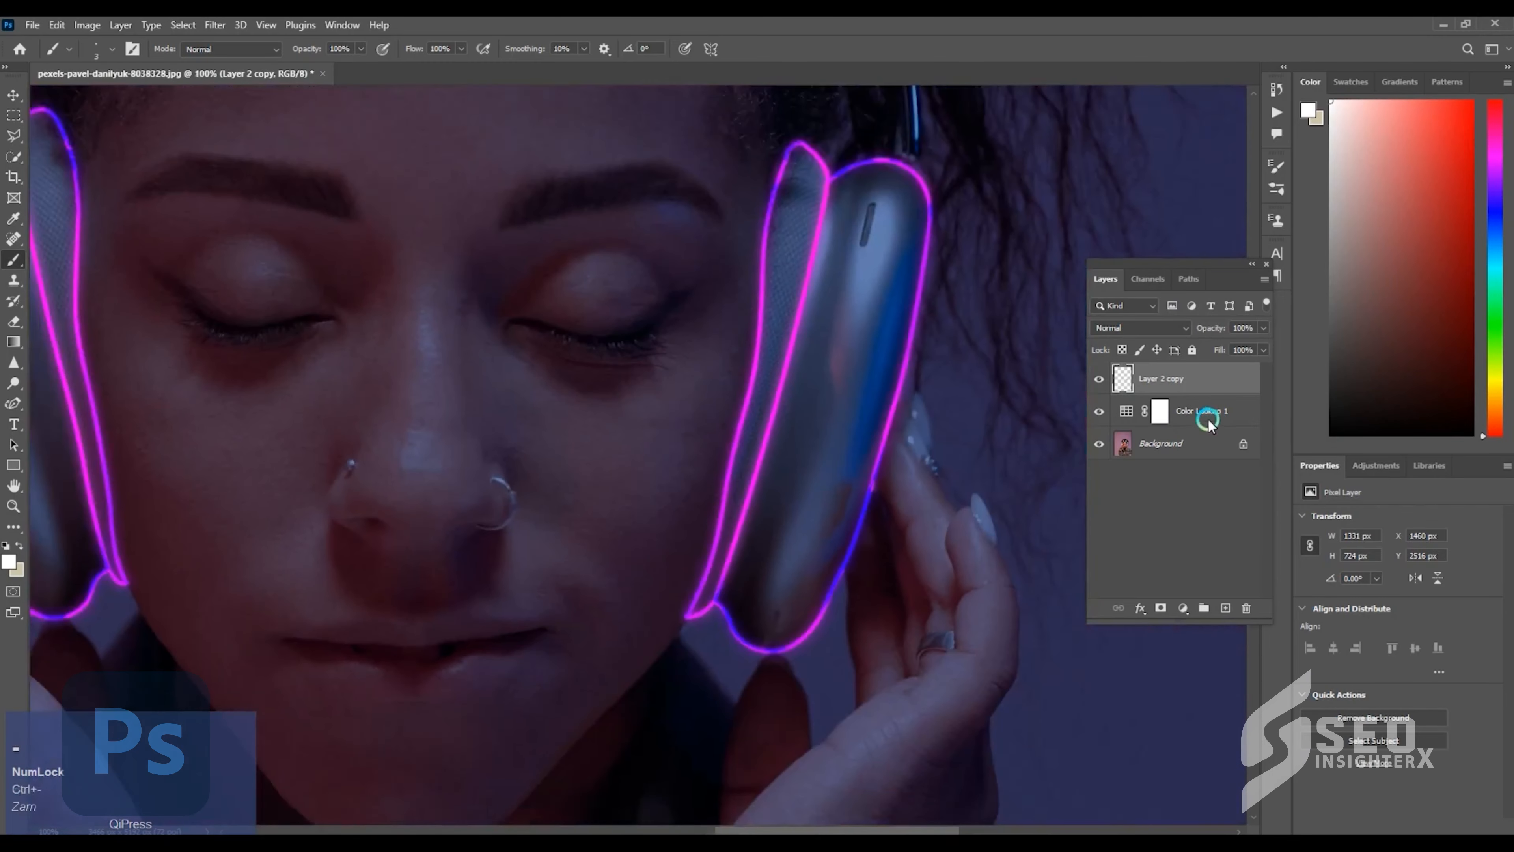
pyautogui.hotkey('ctrl', 'j')
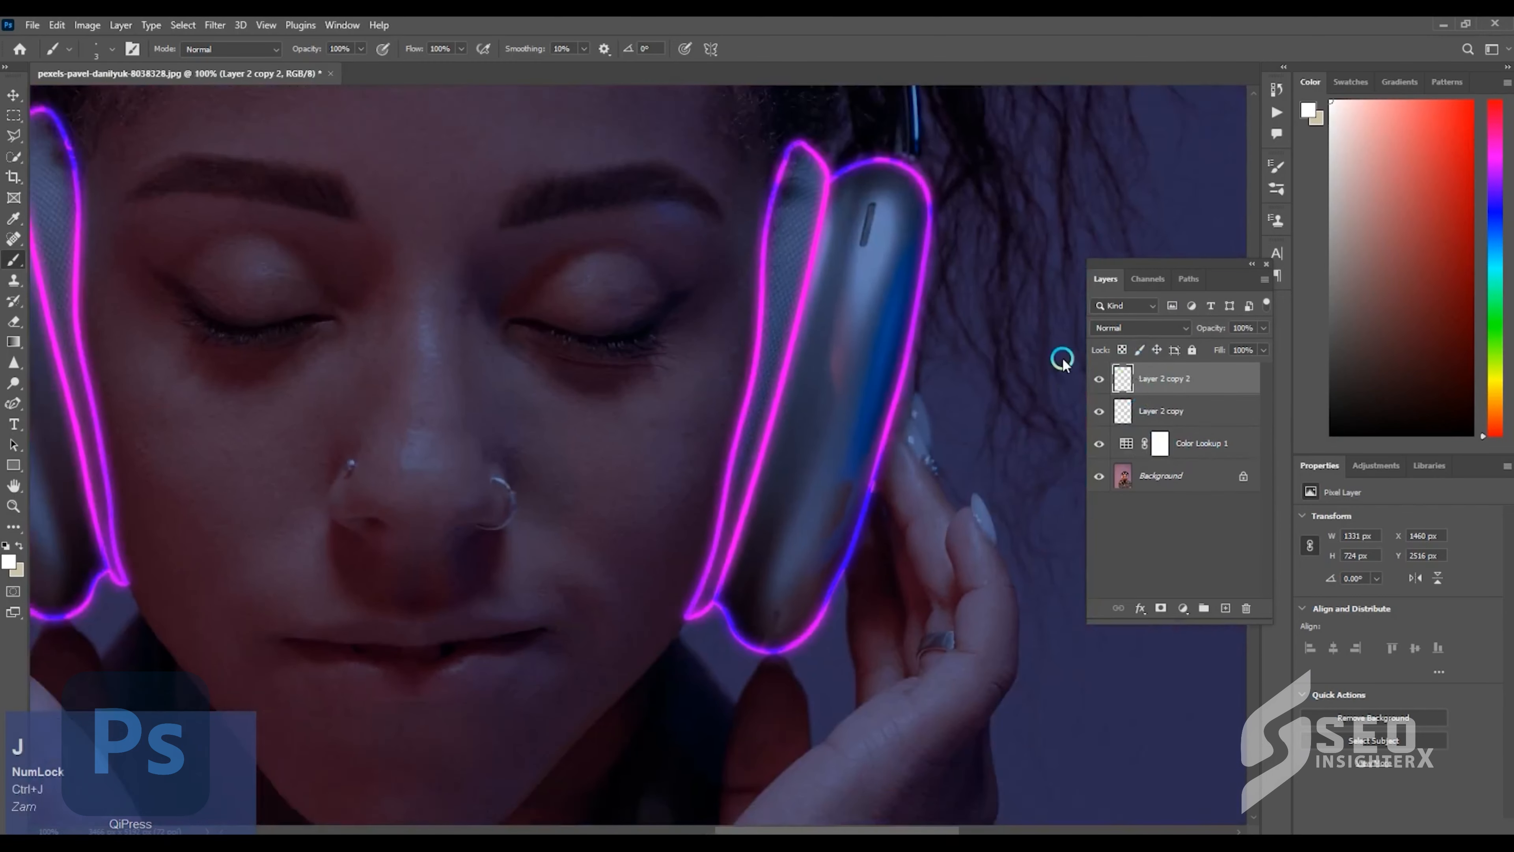
pyautogui.click(215, 24)
pyautogui.click(276, 227)
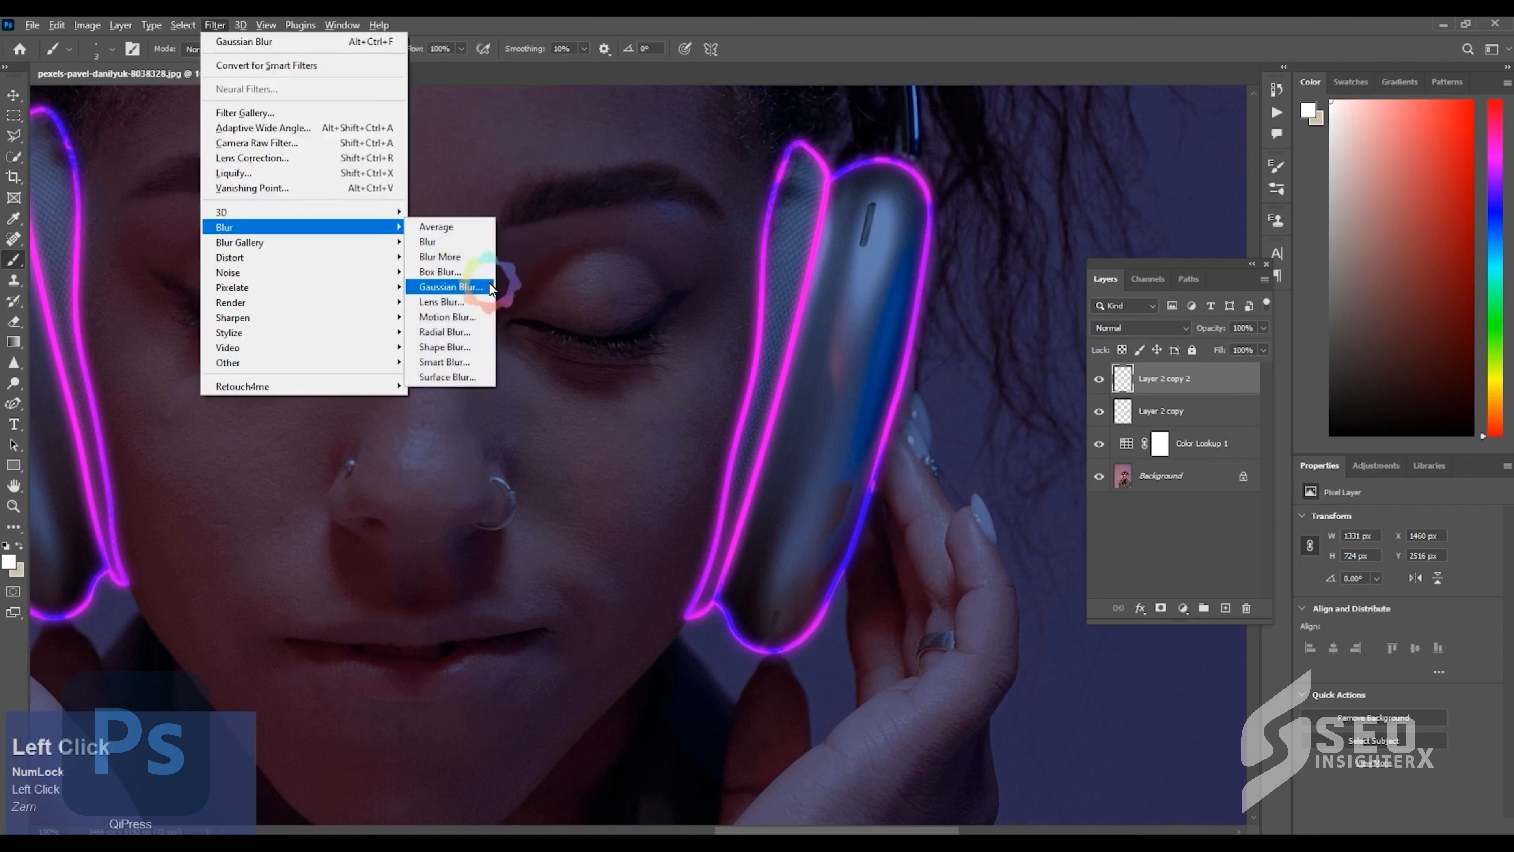
pyautogui.click(450, 287)
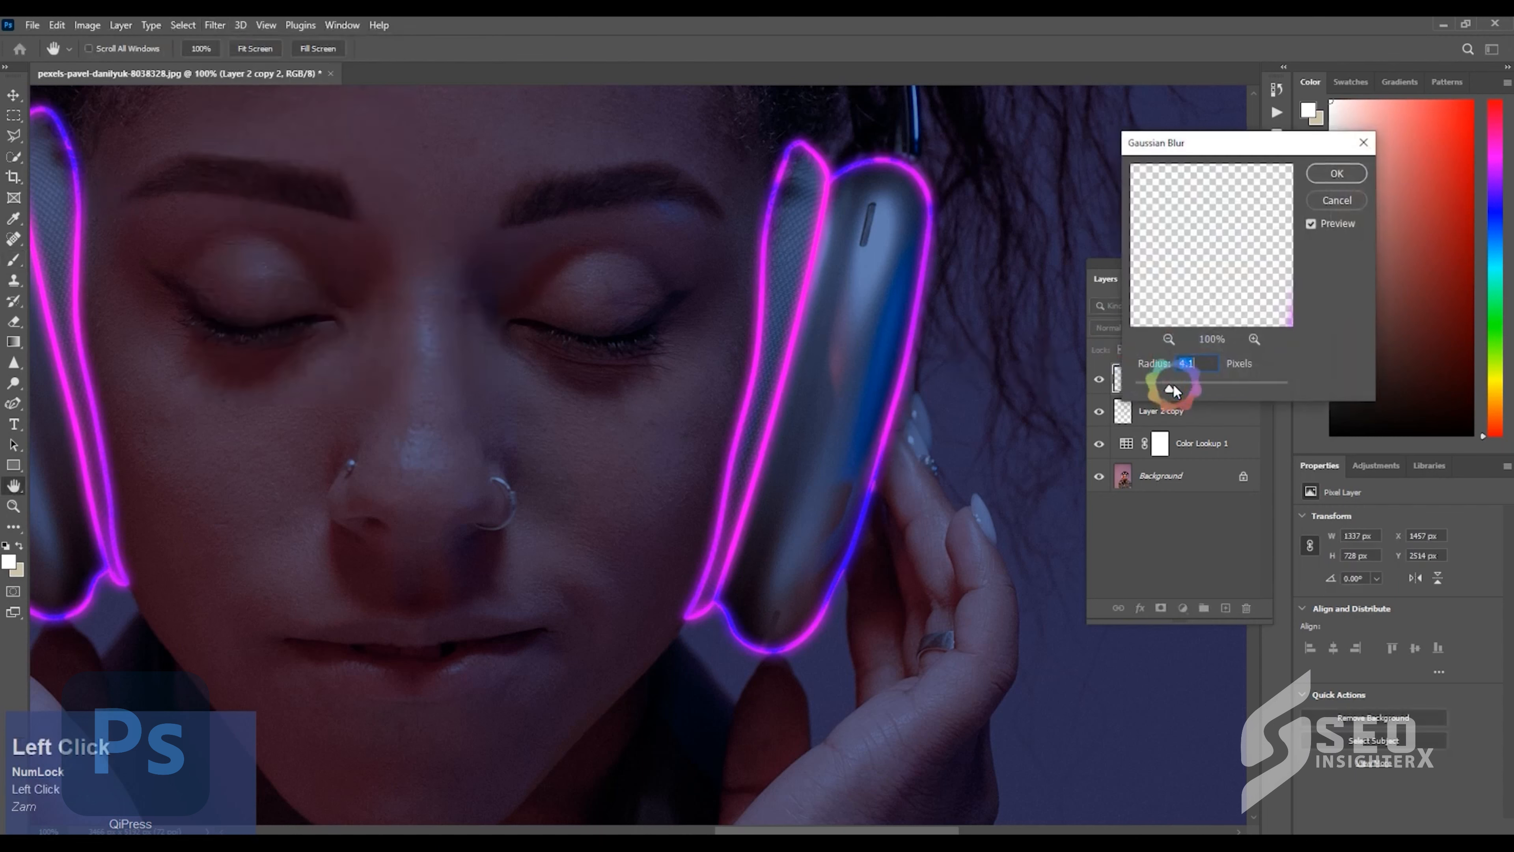
pyautogui.moveTo(1208, 387); pyautogui.dragTo(1213, 384)
pyautogui.click(1305, 178)
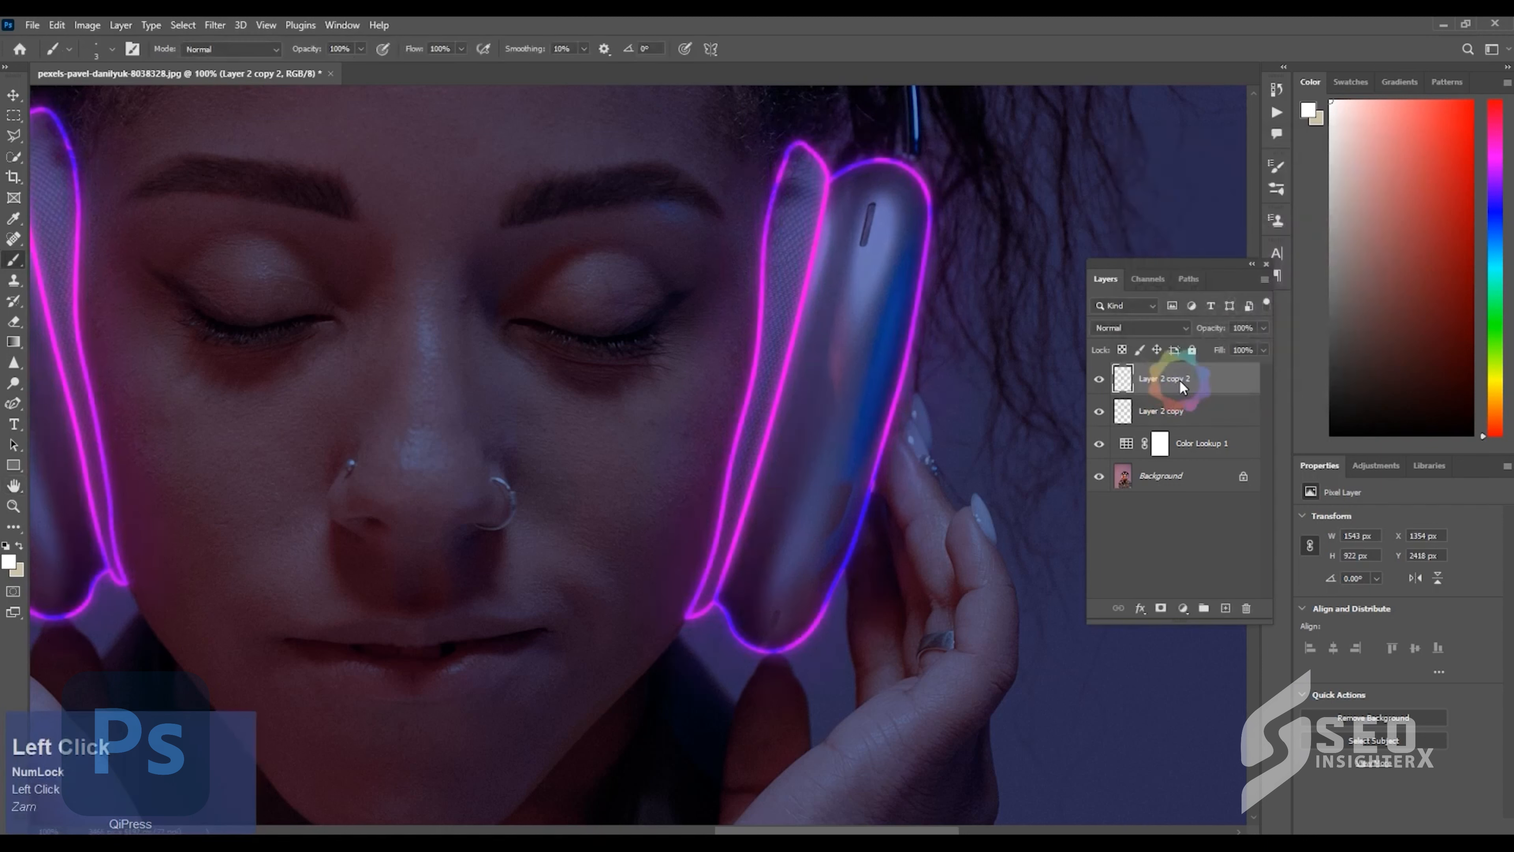
# Adjust the blurred glow copy's blending options and stack further duplicates of it, with a 49.8 pixel Gaussian Blur on the top one
pyautogui.rightClick(1184, 380)
pyautogui.click(1131, 328)
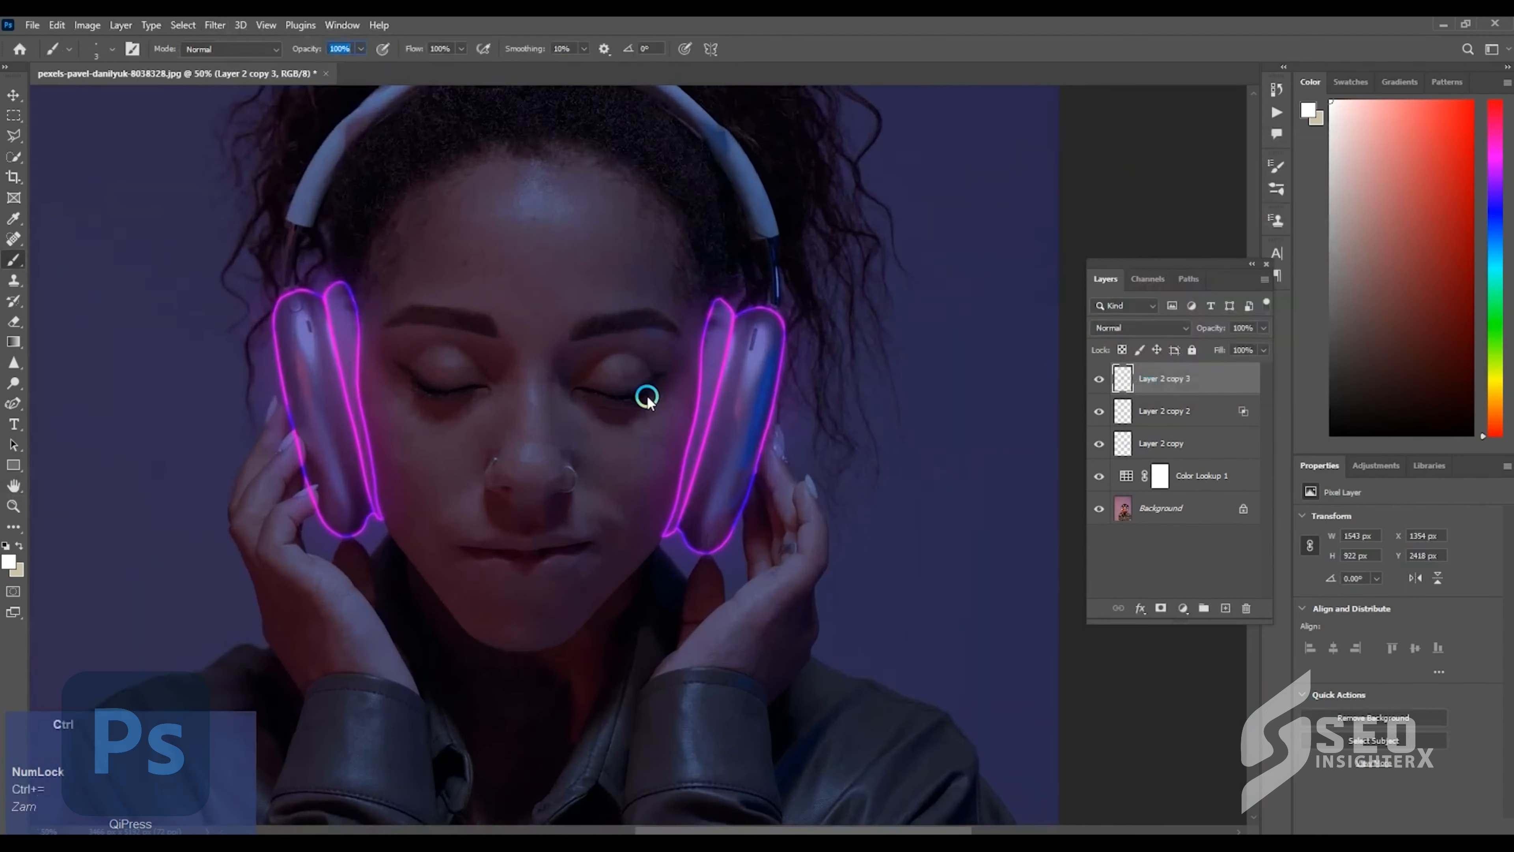
pyautogui.hotkey('ctrl', 'j')
pyautogui.hotkey('ctrl', 'j')
pyautogui.hotkey('ctrl', 'j')
pyautogui.hotkey('ctrl', 'j')
pyautogui.hotkey('ctrl', 'j')
pyautogui.hotkey('ctrl', 'j')
pyautogui.hotkey('ctrl', 'j')
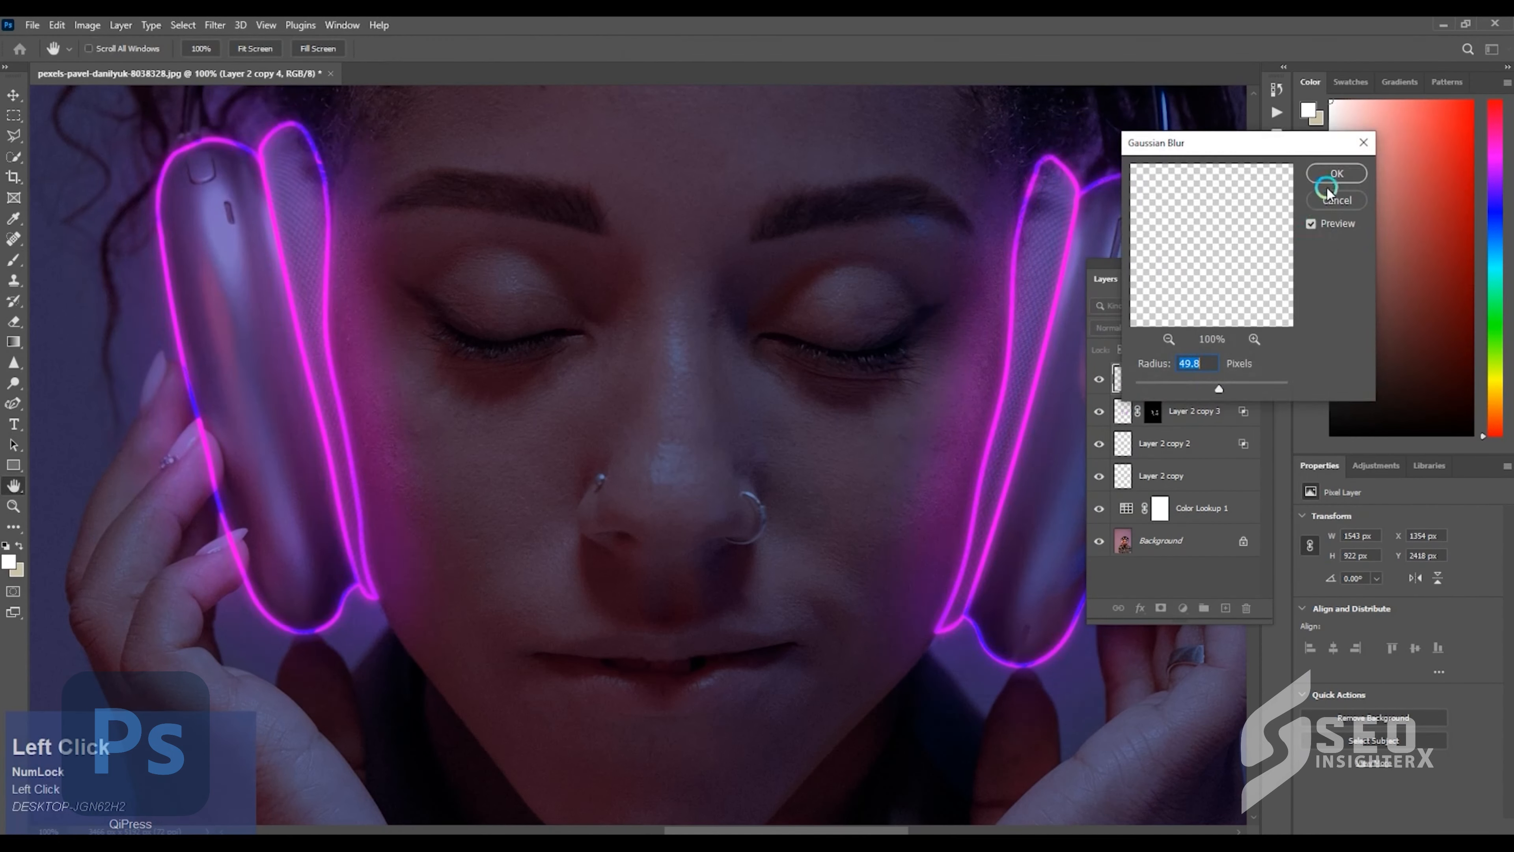
pyautogui.hotkey('ctrl', 'j')
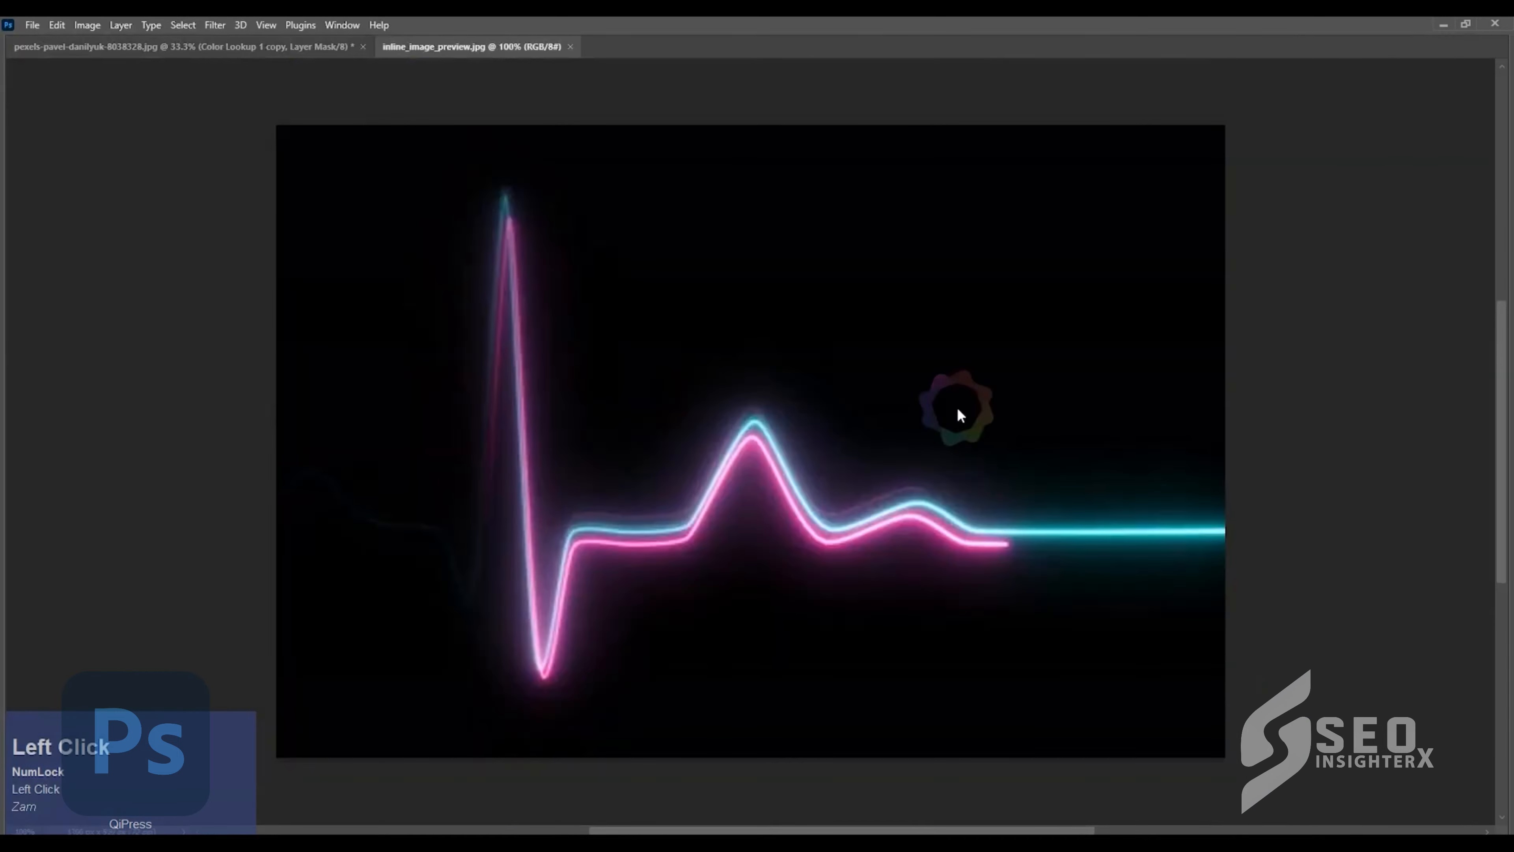
# Apply a slight Gaussian Blur to the neon heartbeat line image inline_image_preview.jpg
pyautogui.hotkey('alt', 't')
pyautogui.moveTo(430, 225)
pyautogui.click(489, 285)
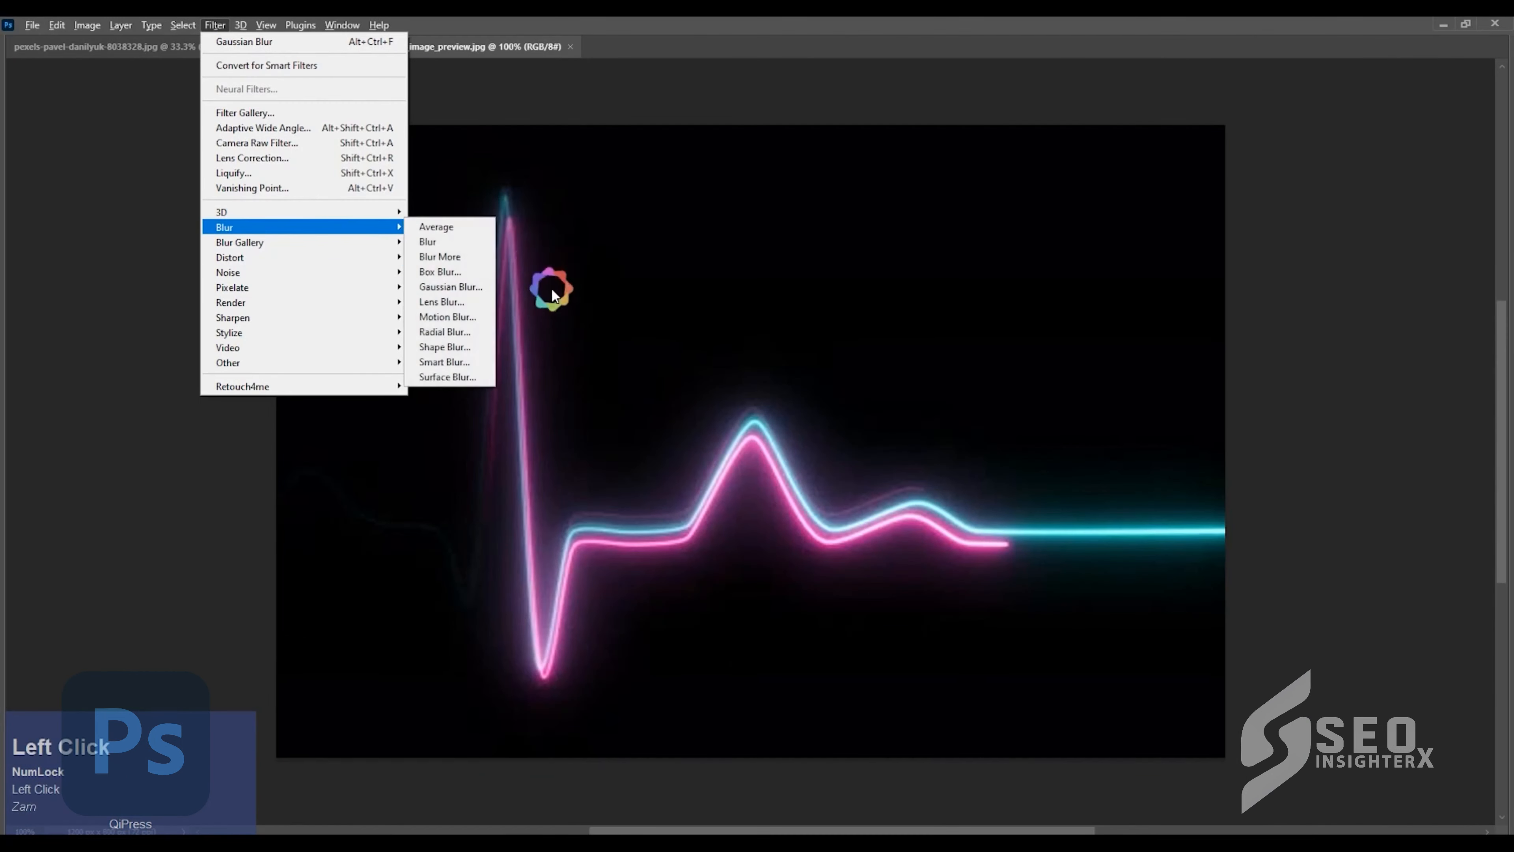
pyautogui.moveTo(1174, 387); pyautogui.dragTo(1157, 385)
pyautogui.click(1337, 173)
# Copy the whole heartbeat image, close its document and paste it into the headphones portrait
pyautogui.hotkey('ctrl', 'a')
pyautogui.hotkey('ctrl', 'c')
pyautogui.hotkey('ctrl', 'w')
pyautogui.click(750, 328)
pyautogui.hotkey('ctrl', 'v')
pyautogui.scroll(1, 925, 430)
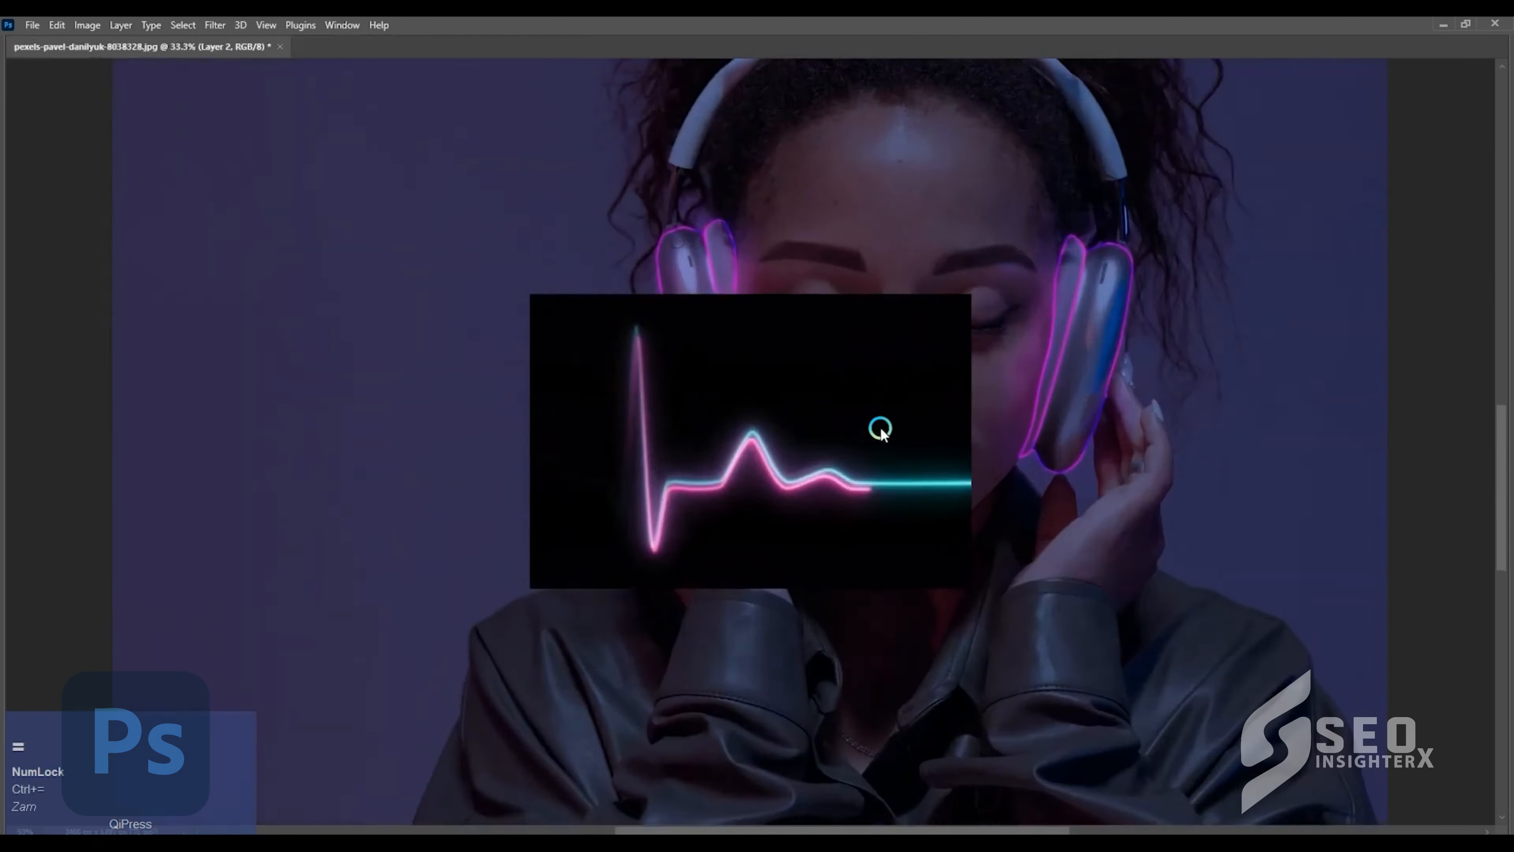
# Set the pasted heartbeat layer's blend mode to Screen
pyautogui.press('Tab')
pyautogui.click(1139, 327)
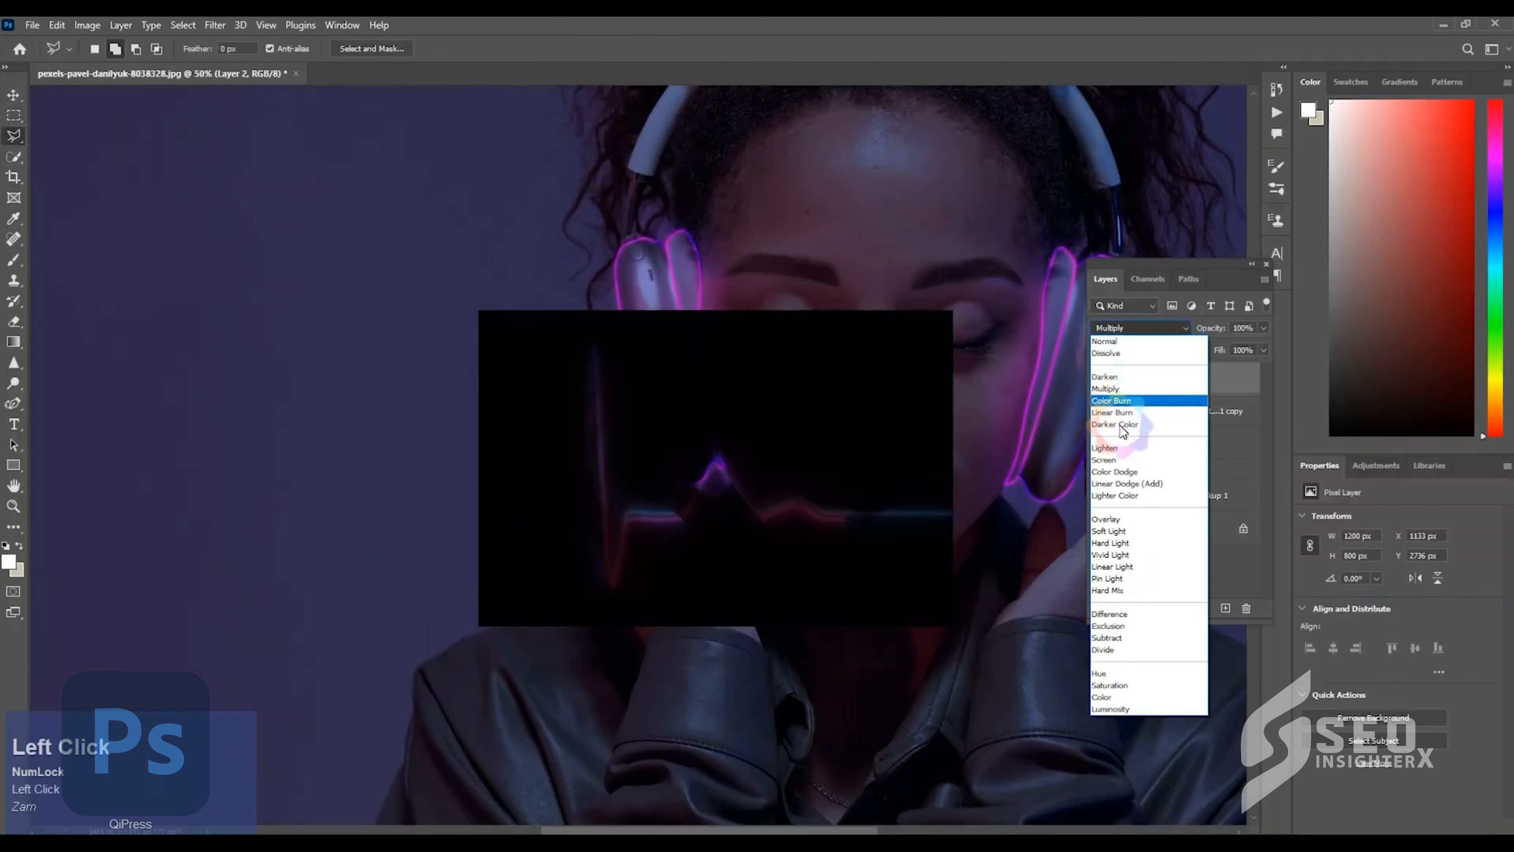
pyautogui.click(1106, 461)
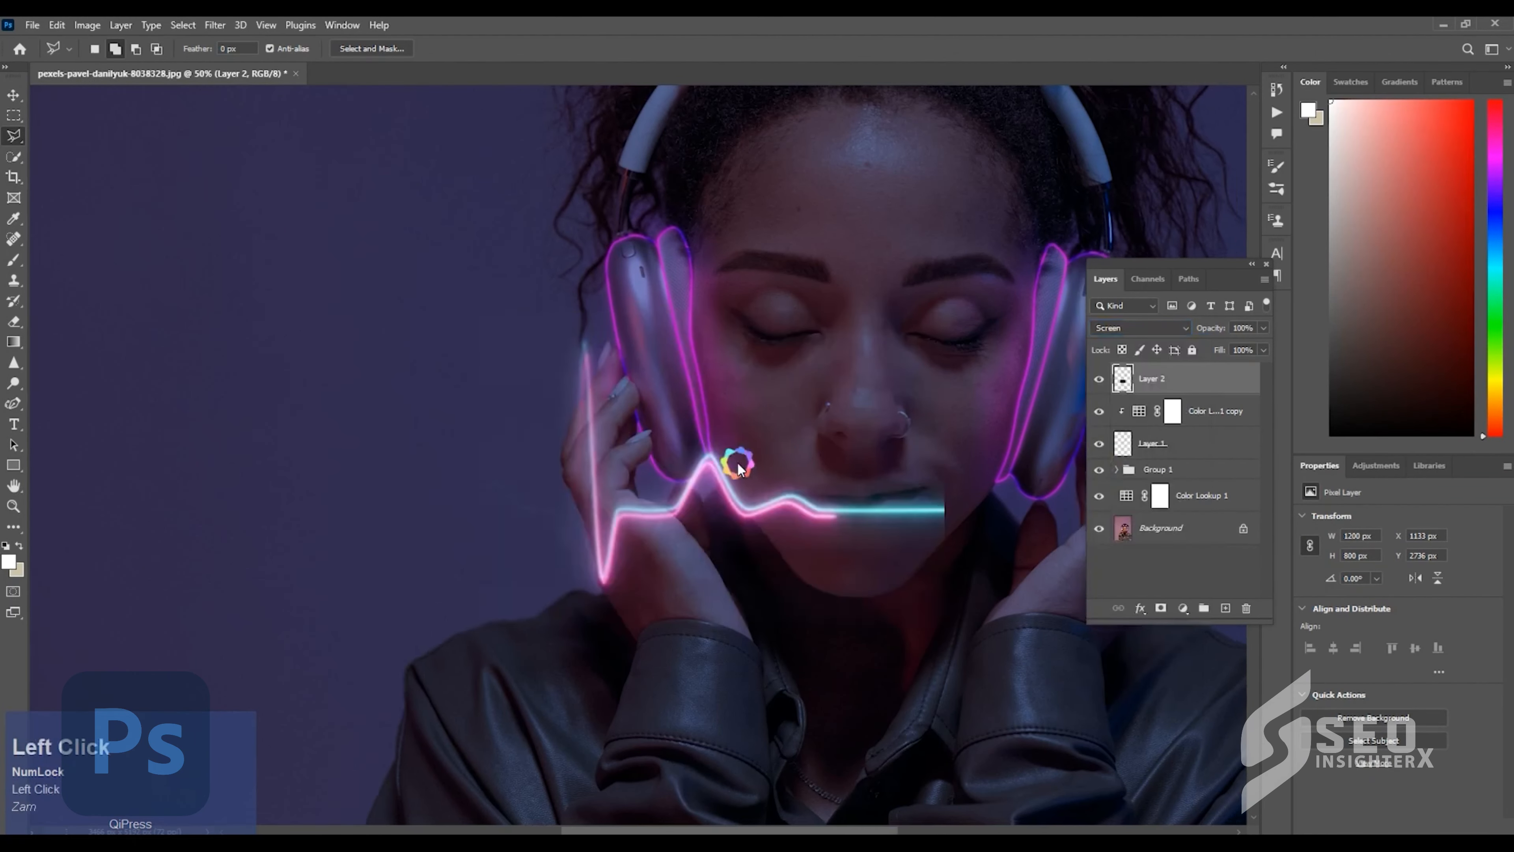
# Duplicate the heartbeat layer and flip the copy horizontally and vertically so it continues the original pulse line on the other side
pyautogui.moveTo(737, 462); pyautogui.dragTo(674, 467)
pyautogui.hotkey('ctrl', 'j')
pyautogui.hotkey('ctrl', 't')
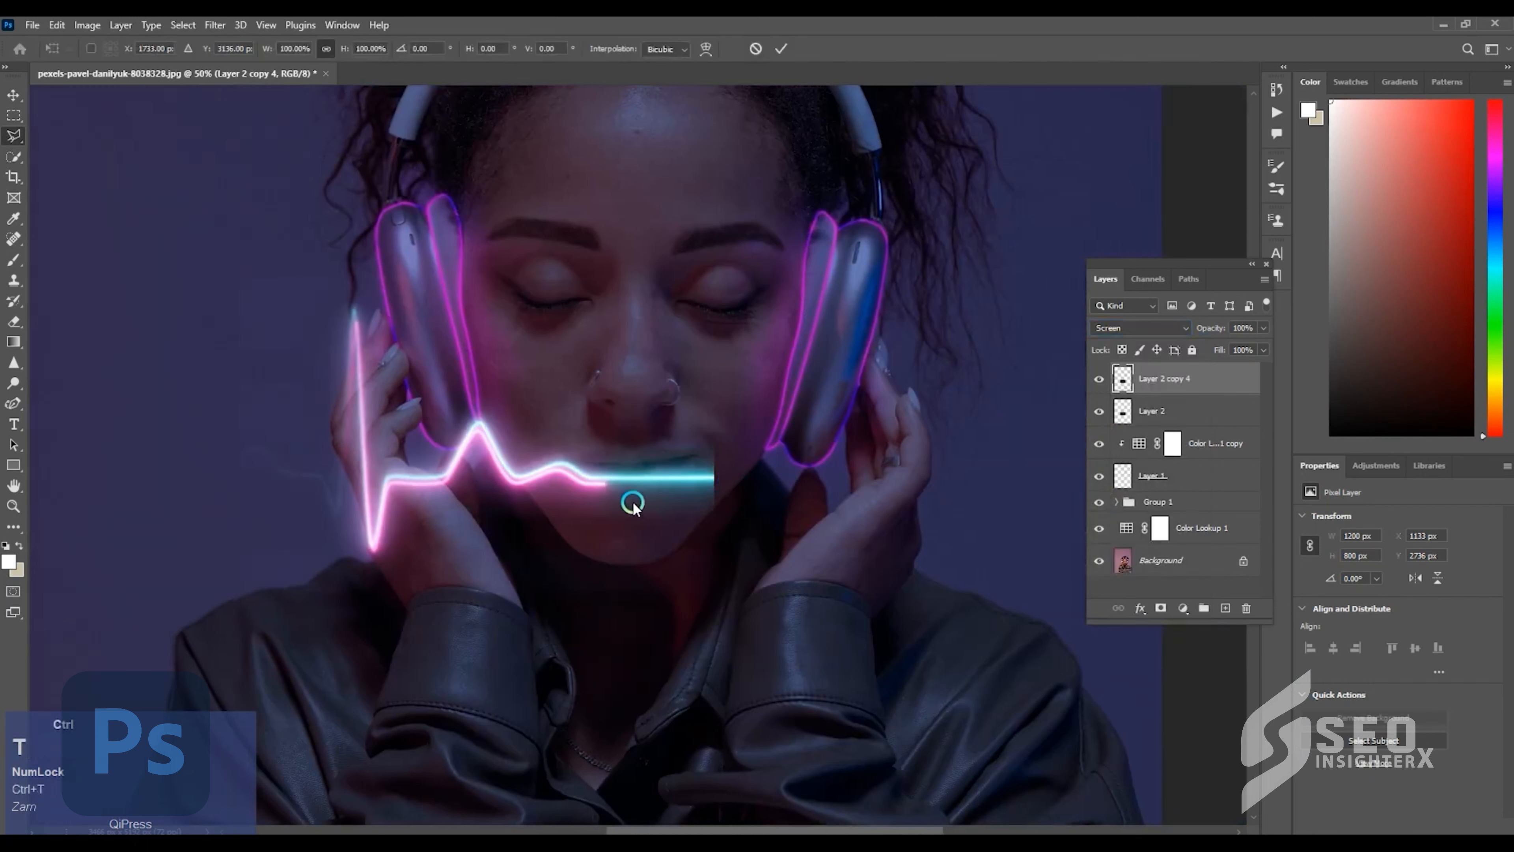
pyautogui.rightClick(632, 501)
pyautogui.click(680, 771)
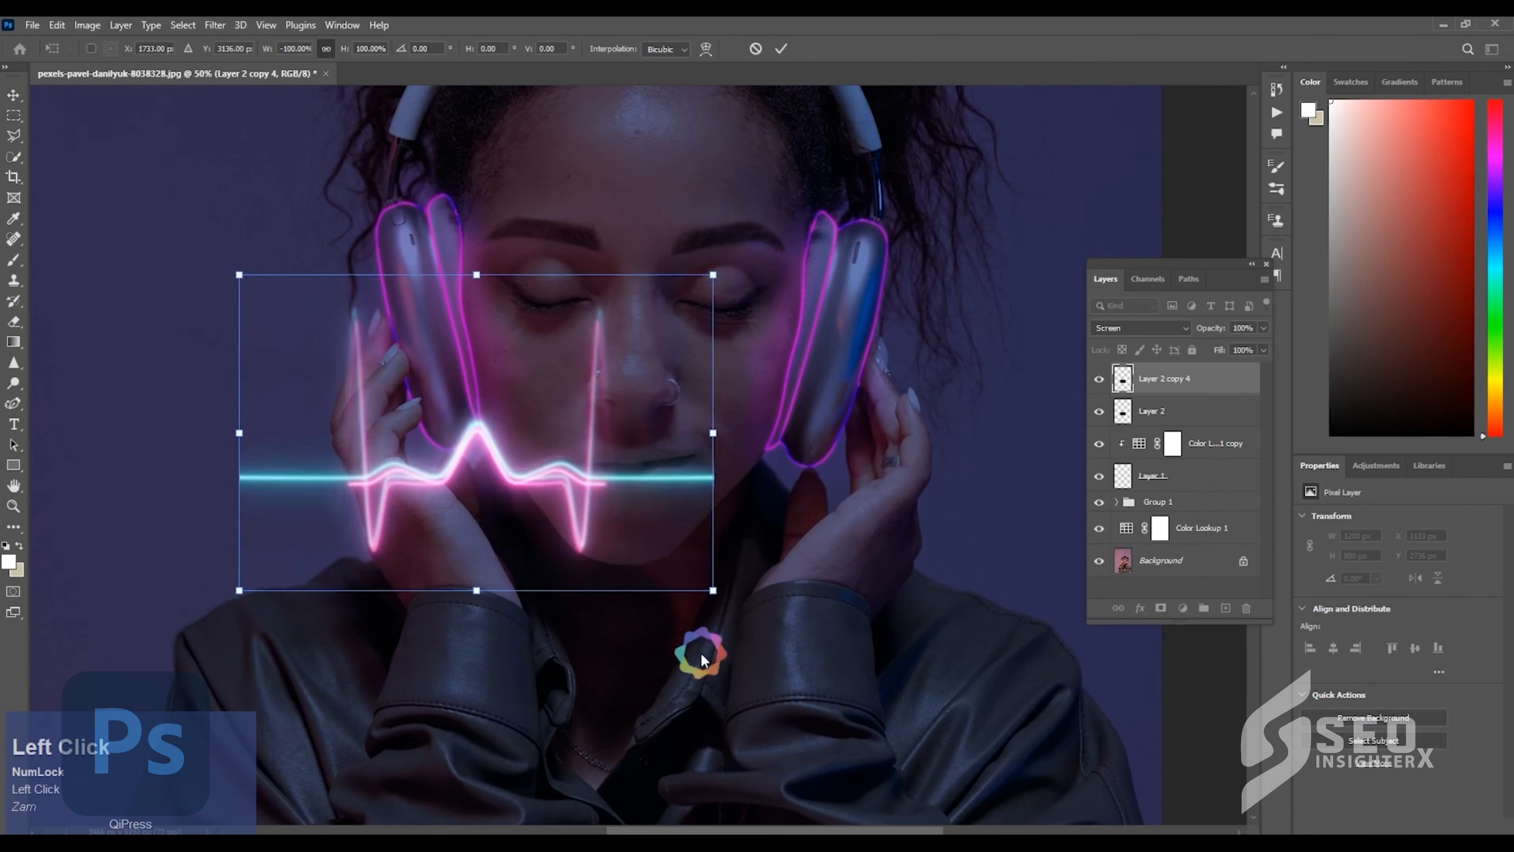
pyautogui.moveTo(441, 468); pyautogui.dragTo(850, 573)
pyautogui.rightClick(745, 433)
pyautogui.click(780, 757)
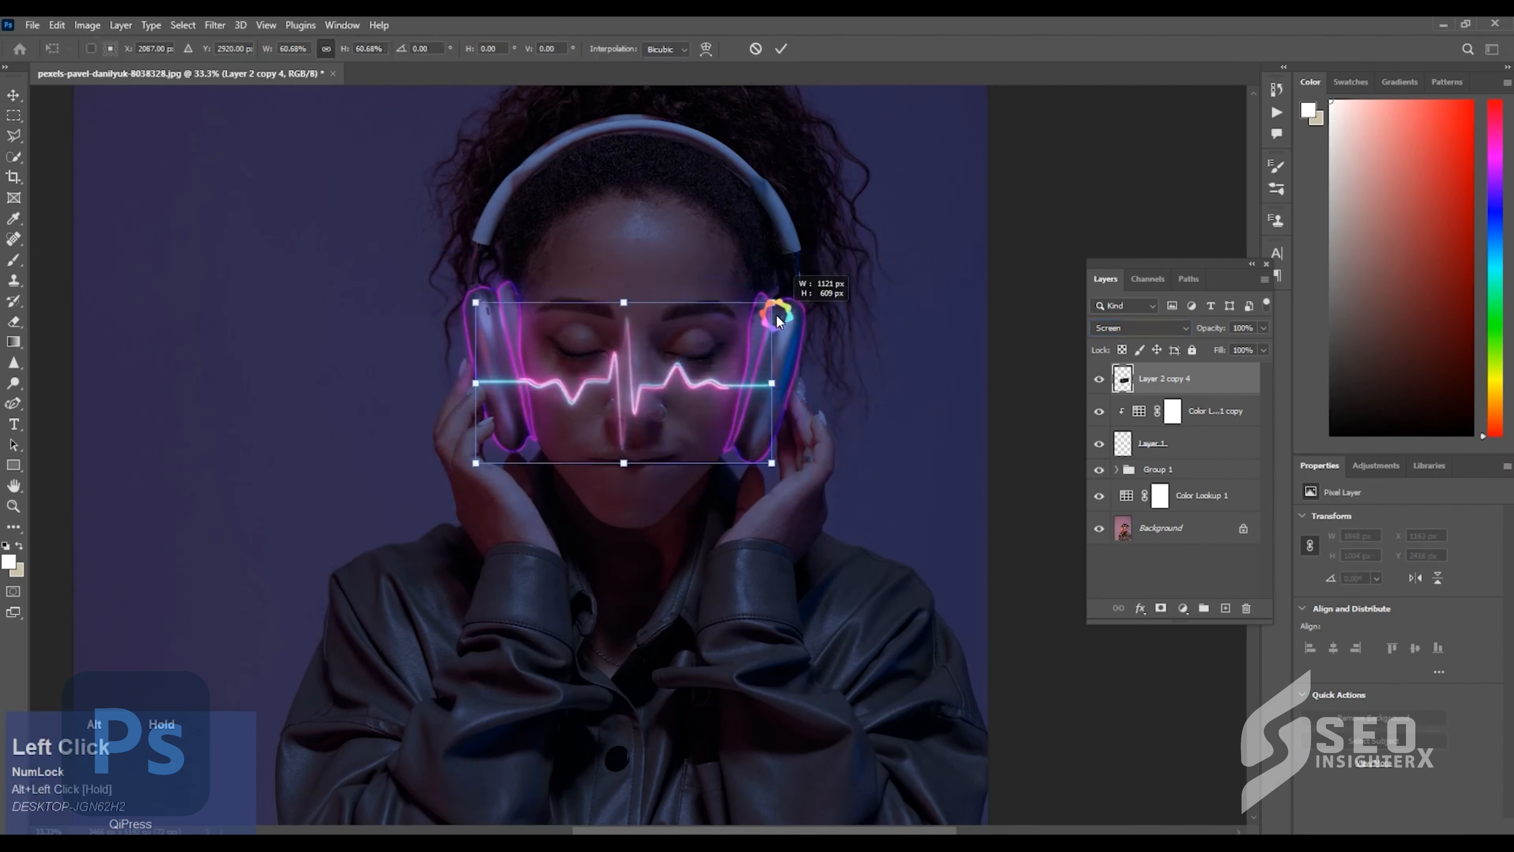
# Scale the heartbeat line to 51.53%, rotate it 1.36° and place it across the face between the two ear cups
pyautogui.moveTo(776, 314); pyautogui.dragTo(756, 324)
pyautogui.moveTo(643, 373); pyautogui.dragTo(653, 349)
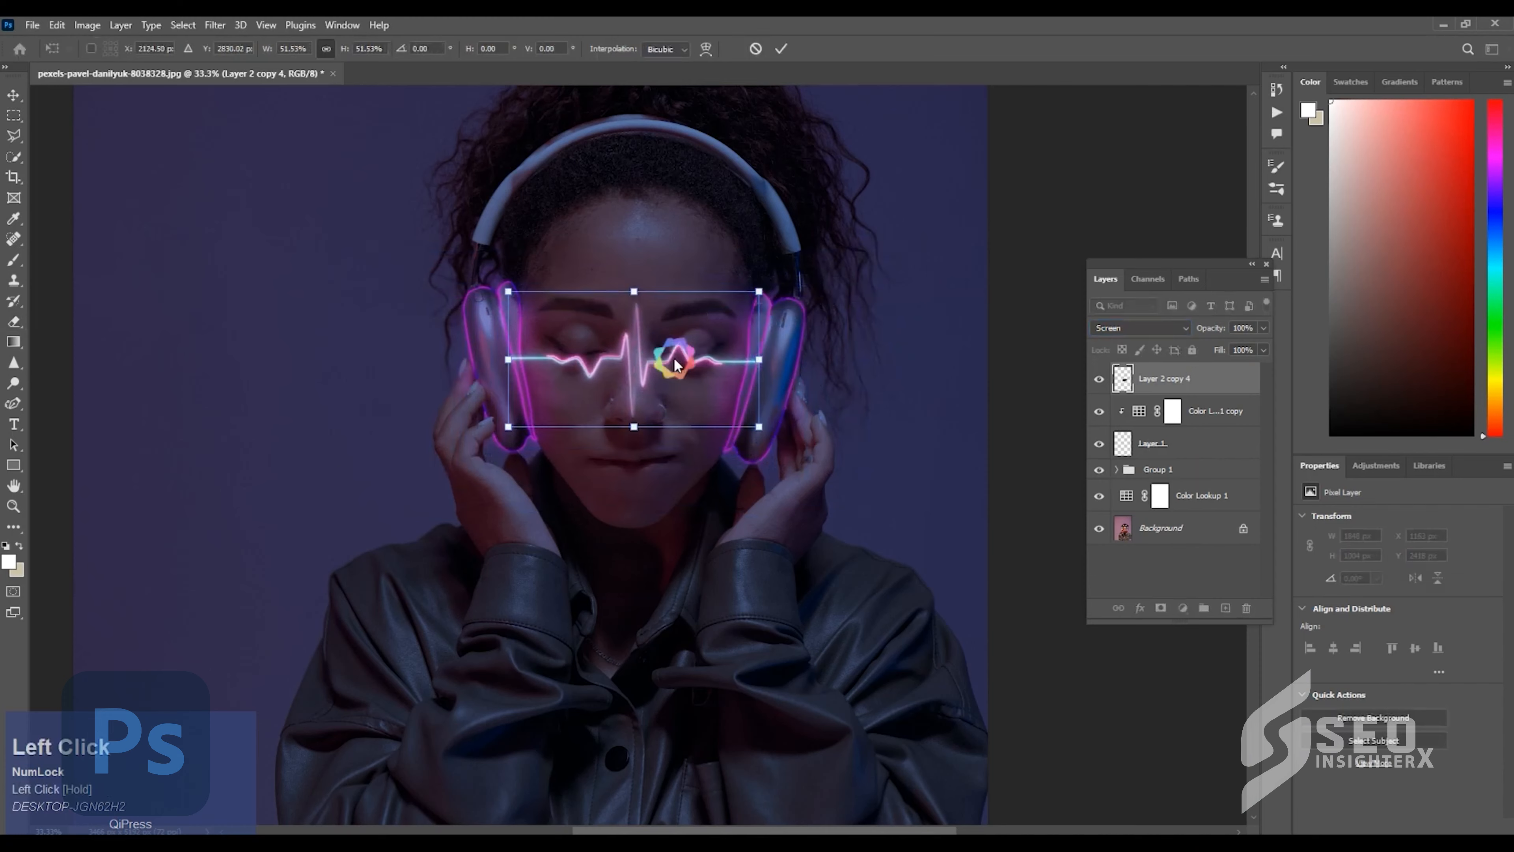
pyautogui.hotkey('ctrl', '+')
pyautogui.press('space')
pyautogui.moveTo(897, 360); pyautogui.dragTo(887, 522)
pyautogui.moveTo(674, 543); pyautogui.dragTo(671, 552)
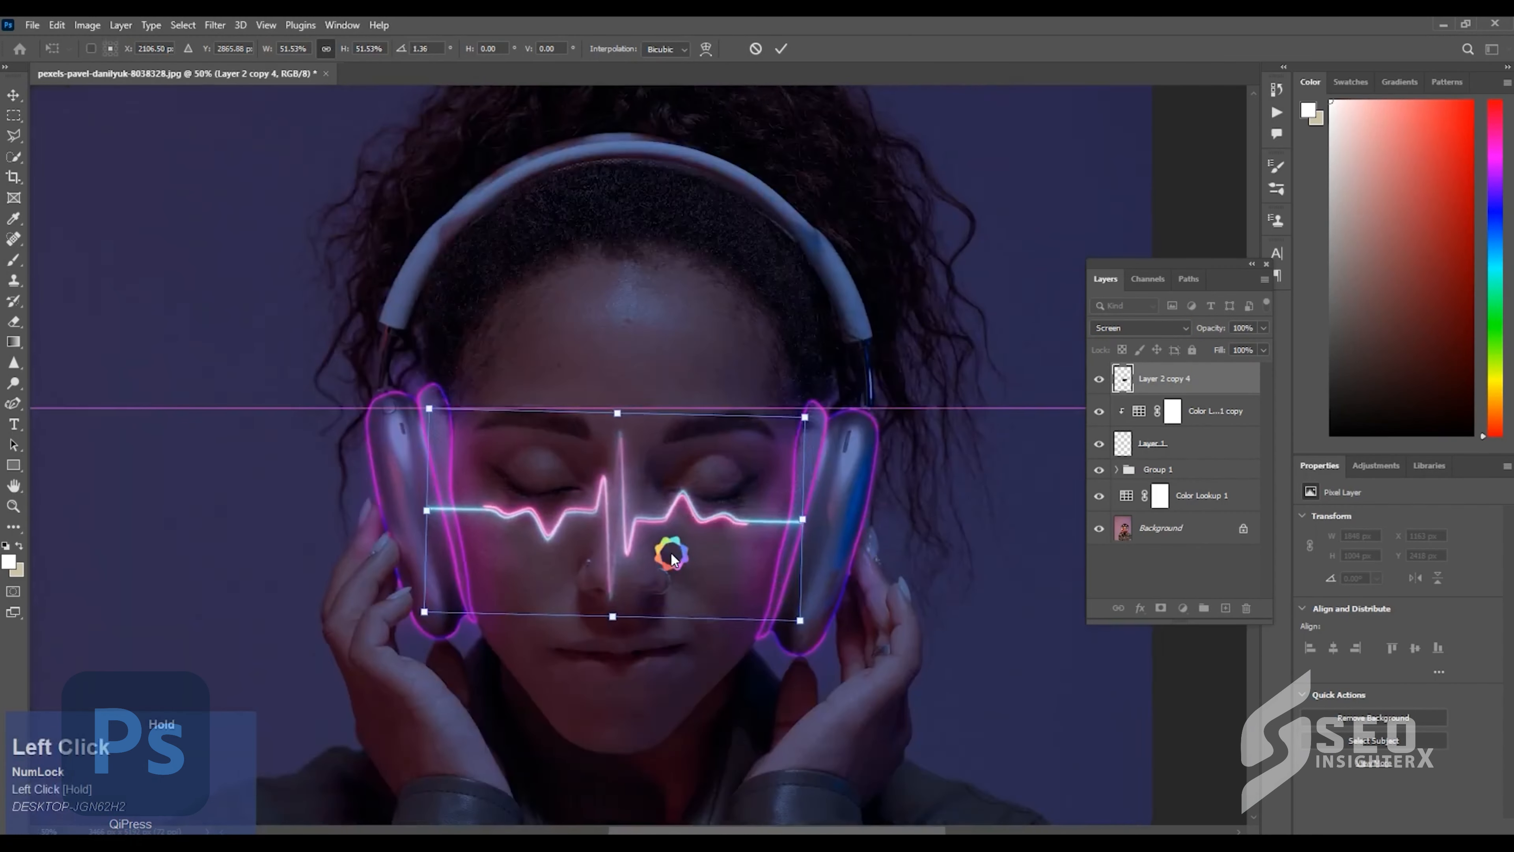
pyautogui.press('Return')
# Switch to the Eraser tool and reduce its brush size to 70
pyautogui.press('e')
pyautogui.press('[')
pyautogui.hotkey('ctrl', '+')
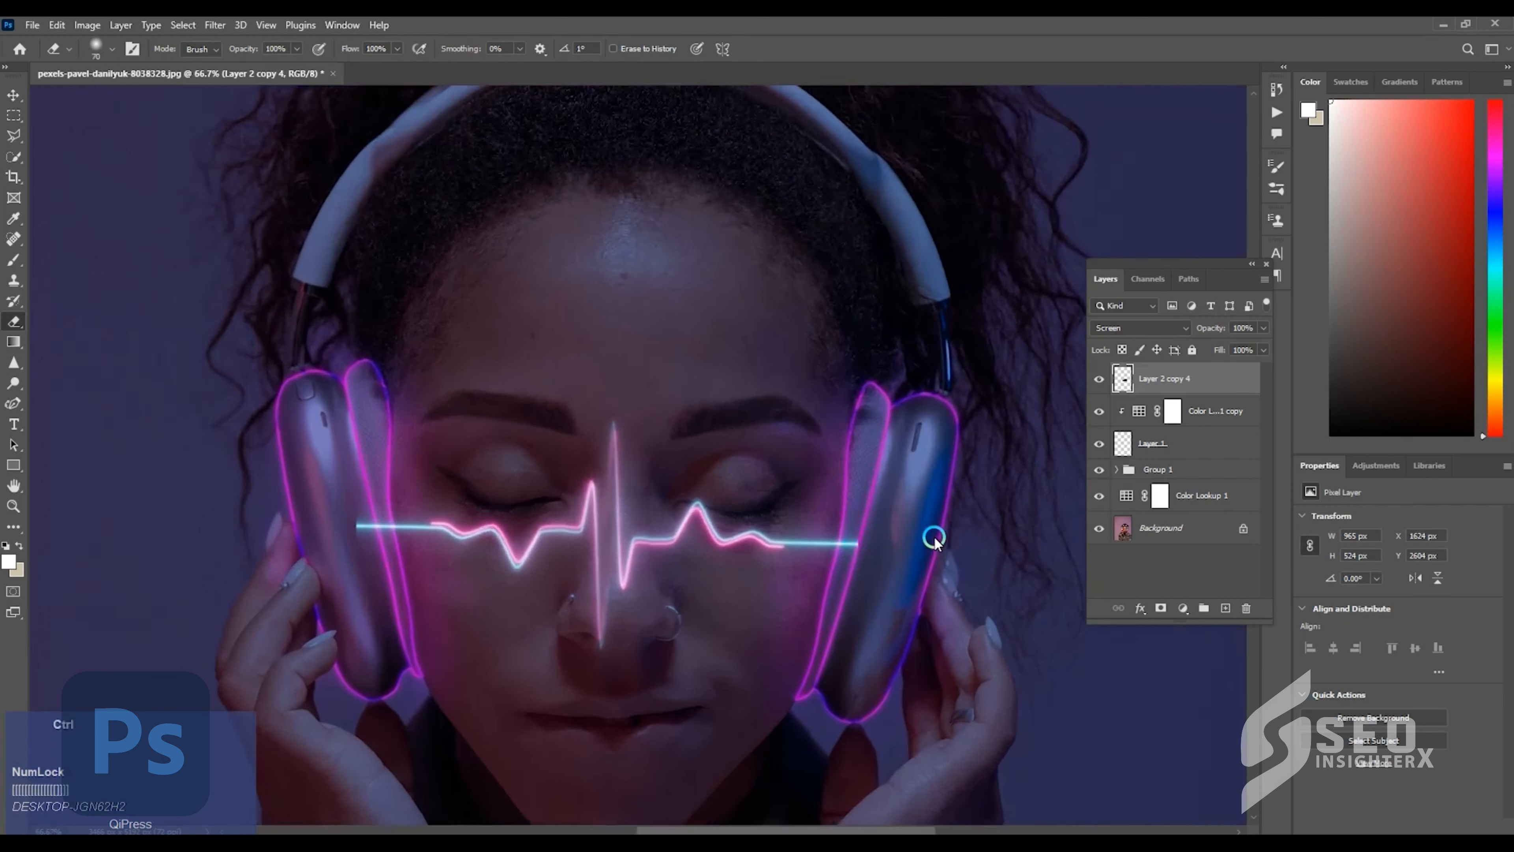
# Try shifting the heartbeat line's overall hue to -180 with Hue/Saturation and undo it
pyautogui.hotkey('ctrl', 'u')
pyautogui.moveTo(1240, 249); pyautogui.dragTo(1110, 260)
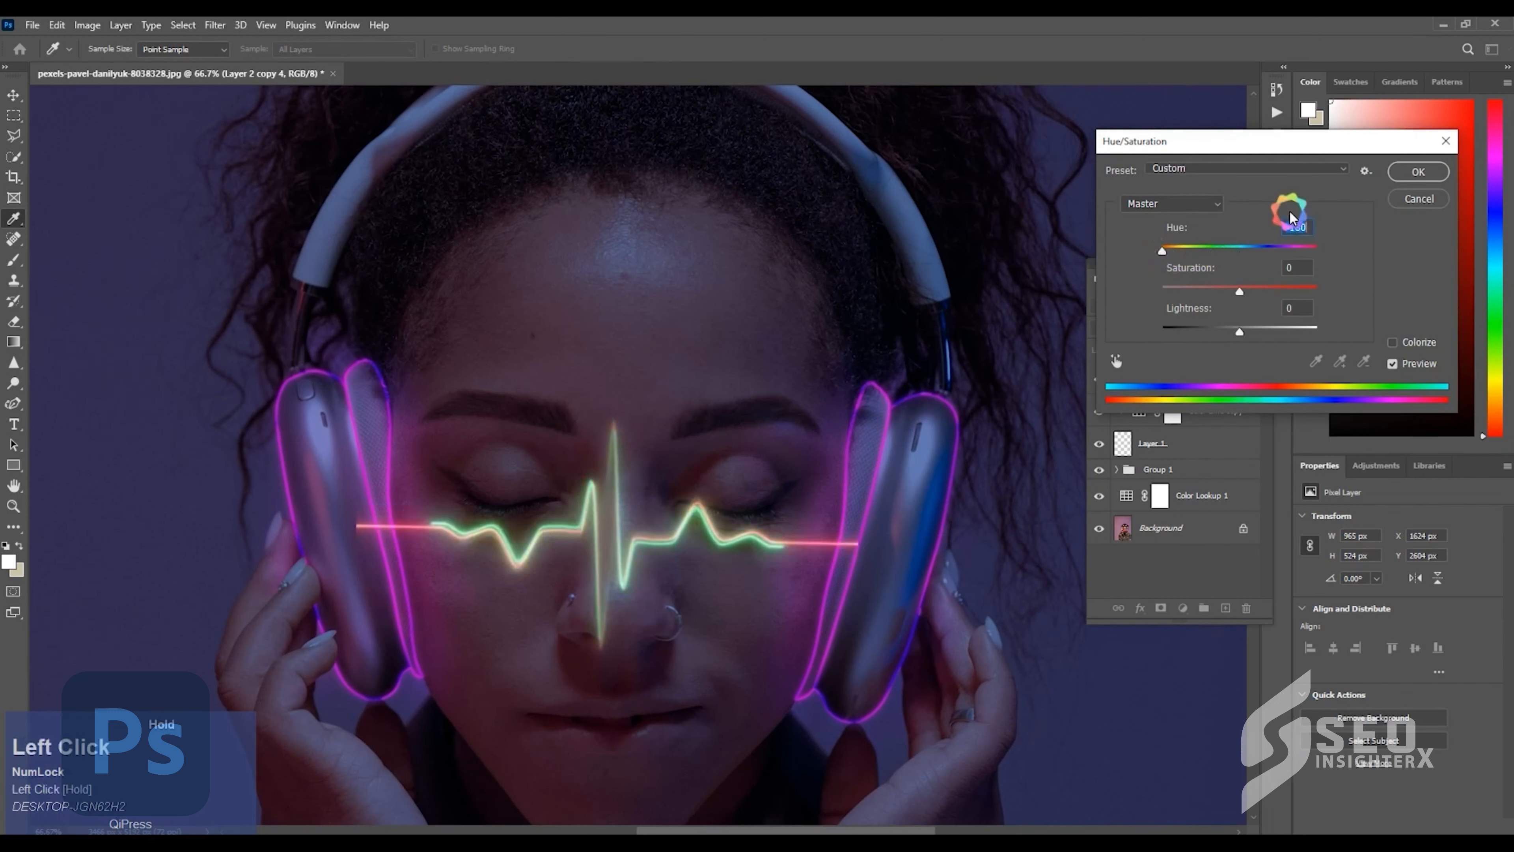
pyautogui.click(1418, 172)
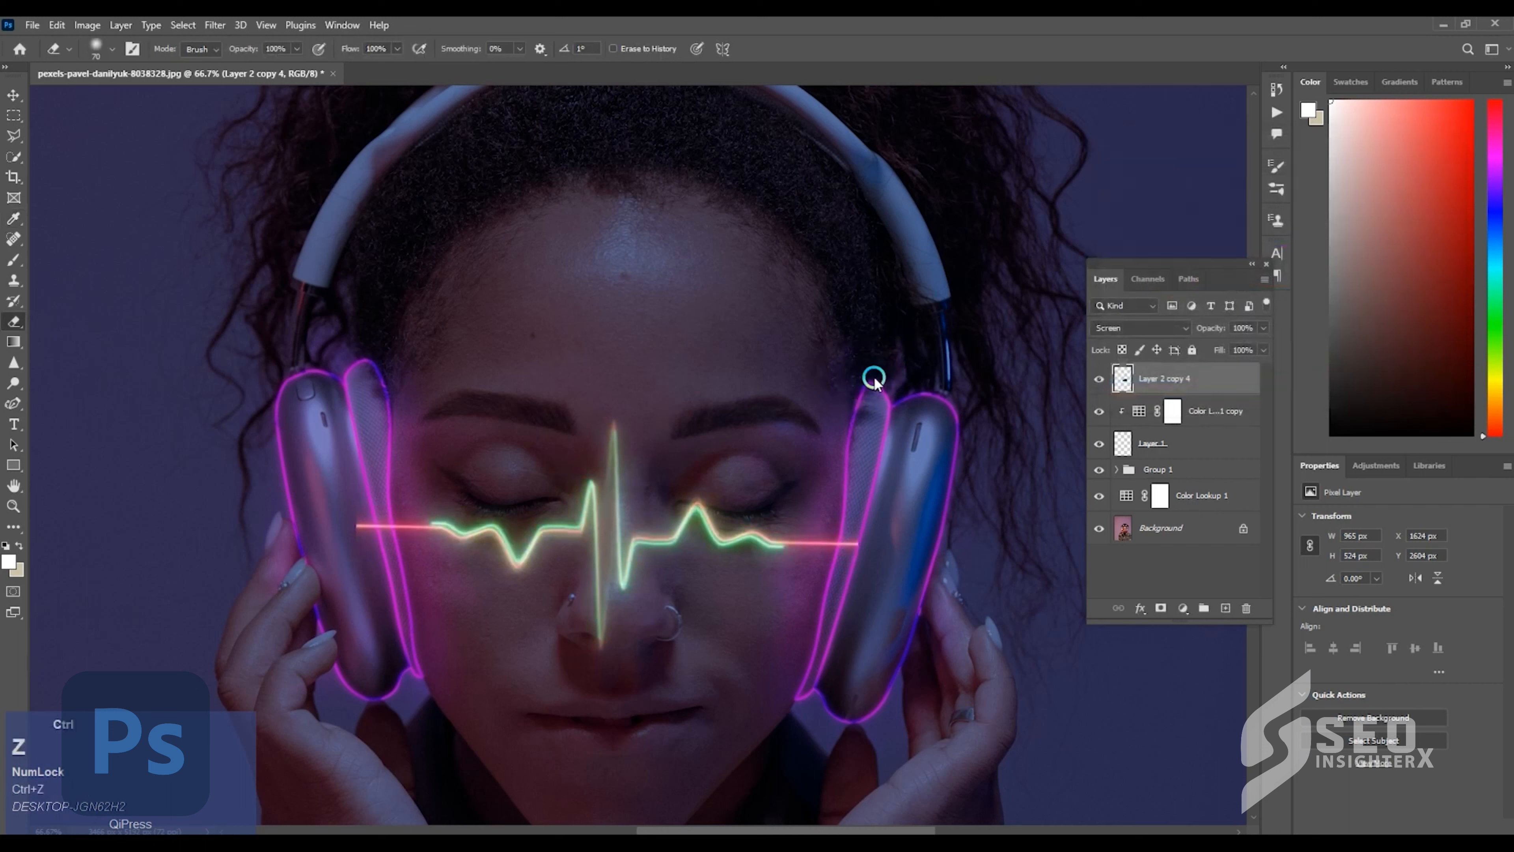
pyautogui.hotkey('ctrl', 'z')
# Set the hue of the heartbeat line's Cyans to +112 with Hue/Saturation to turn its teal ends magenta
pyautogui.hotkey('ctrl', 'u')
pyautogui.click(1171, 203)
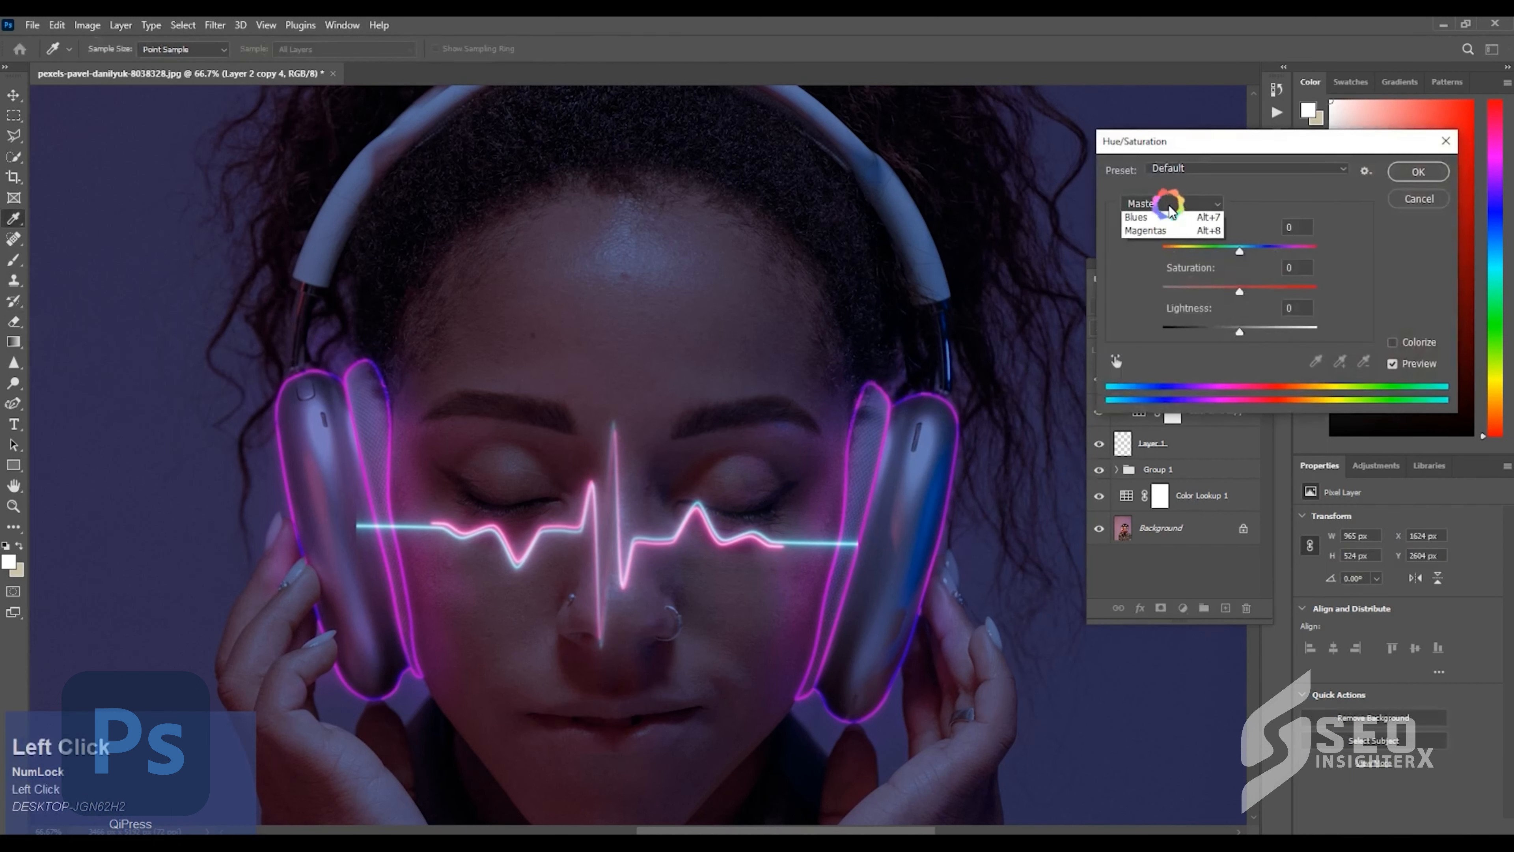
pyautogui.click(1169, 250)
pyautogui.moveTo(1267, 253)
pyautogui.mouseDown()
pyautogui.moveTo(1216, 251)
pyautogui.moveTo(1250, 249)
pyautogui.mouseUp()
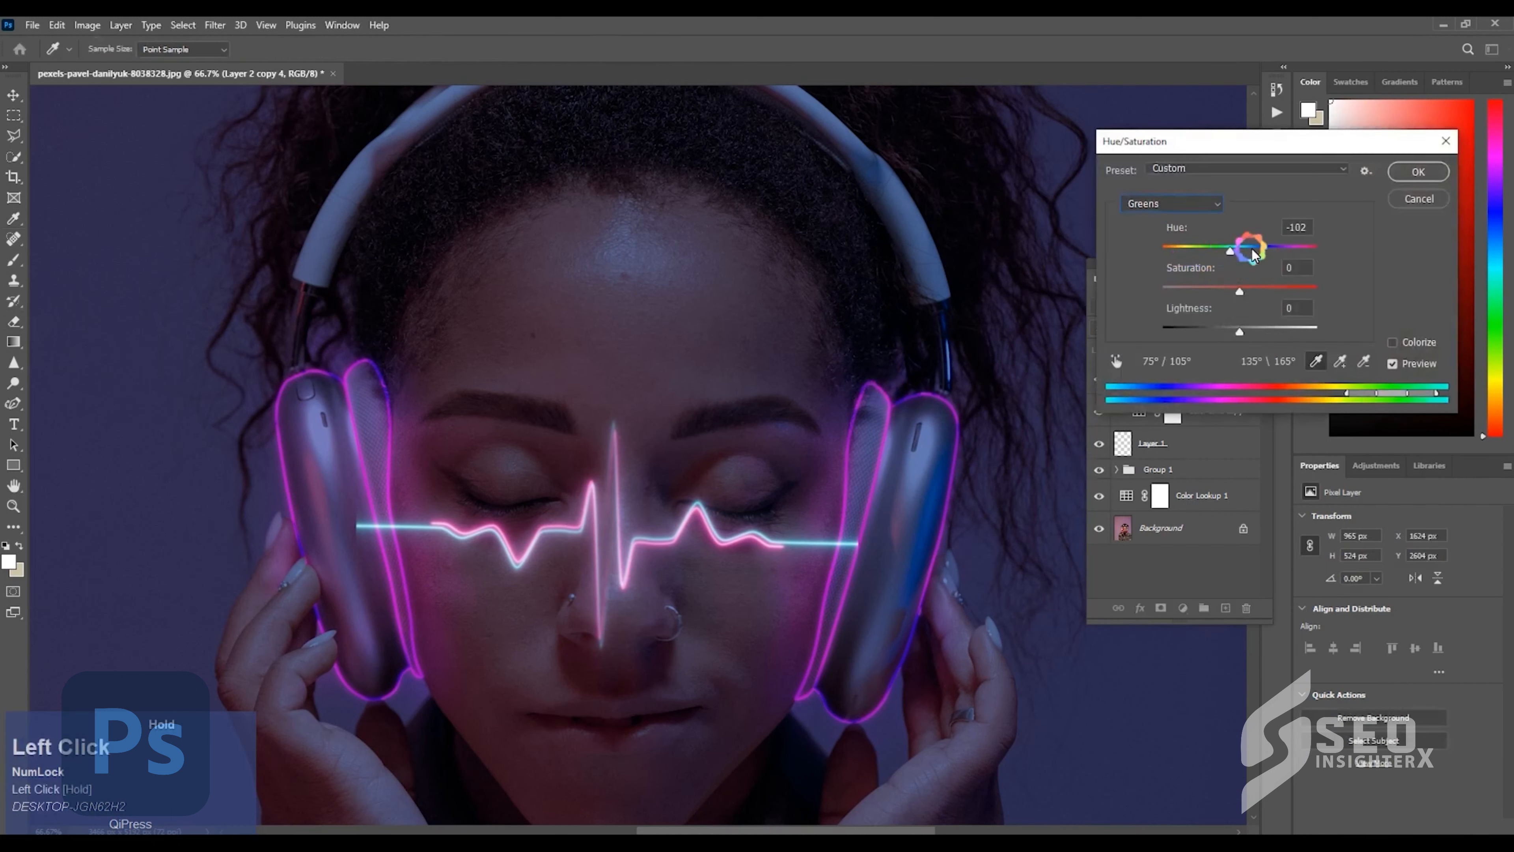
pyautogui.click(1159, 206)
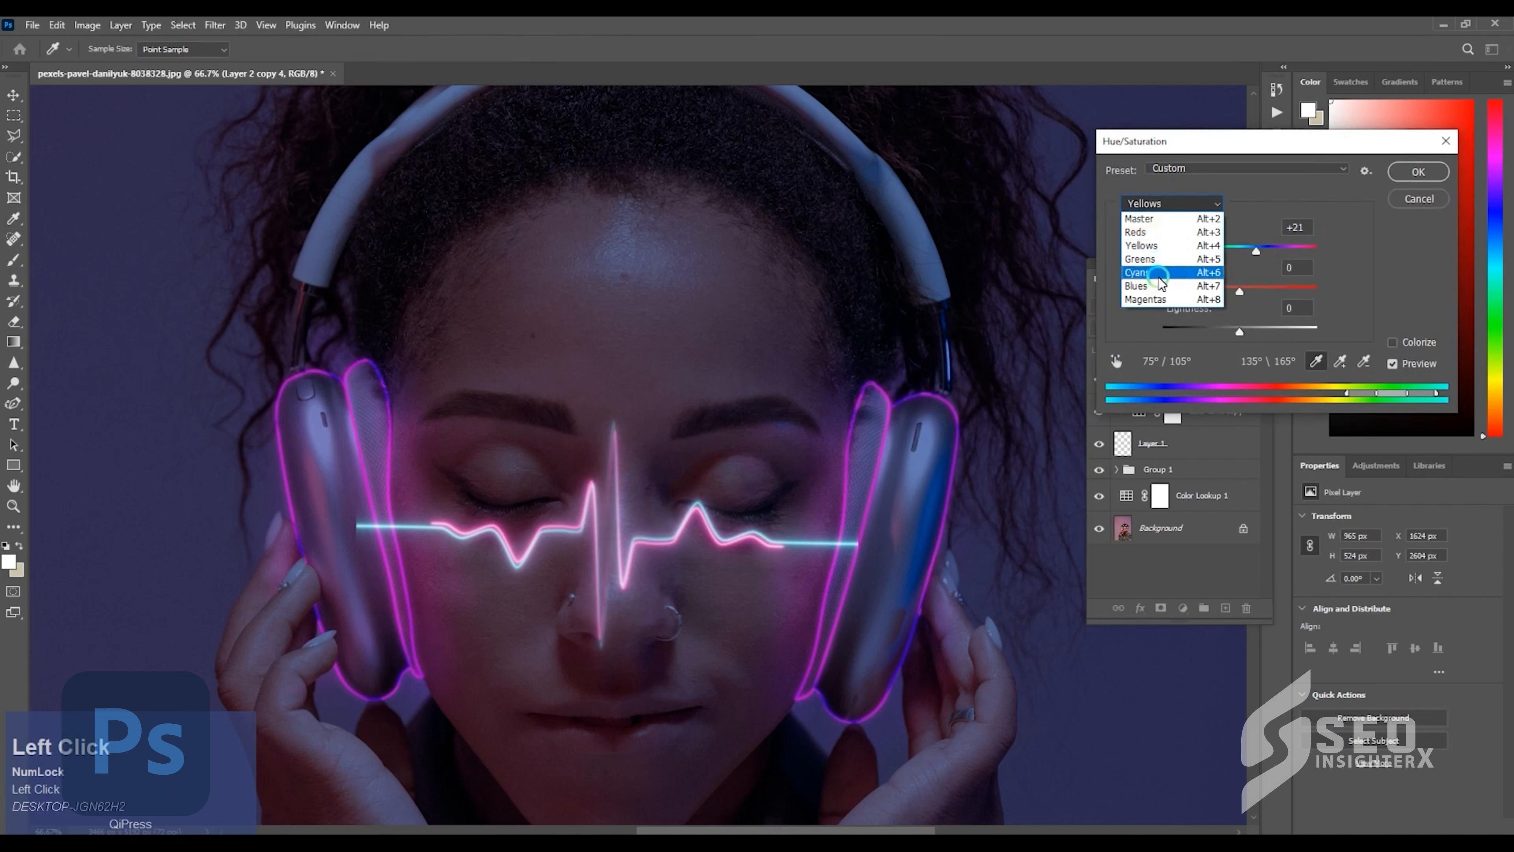
pyautogui.click(1163, 240)
pyautogui.click(1234, 252)
pyautogui.moveTo(1234, 256)
pyautogui.mouseDown()
pyautogui.moveTo(1183, 249)
pyautogui.moveTo(1347, 252)
pyautogui.moveTo(1262, 276)
pyautogui.moveTo(1300, 255)
pyautogui.mouseUp()
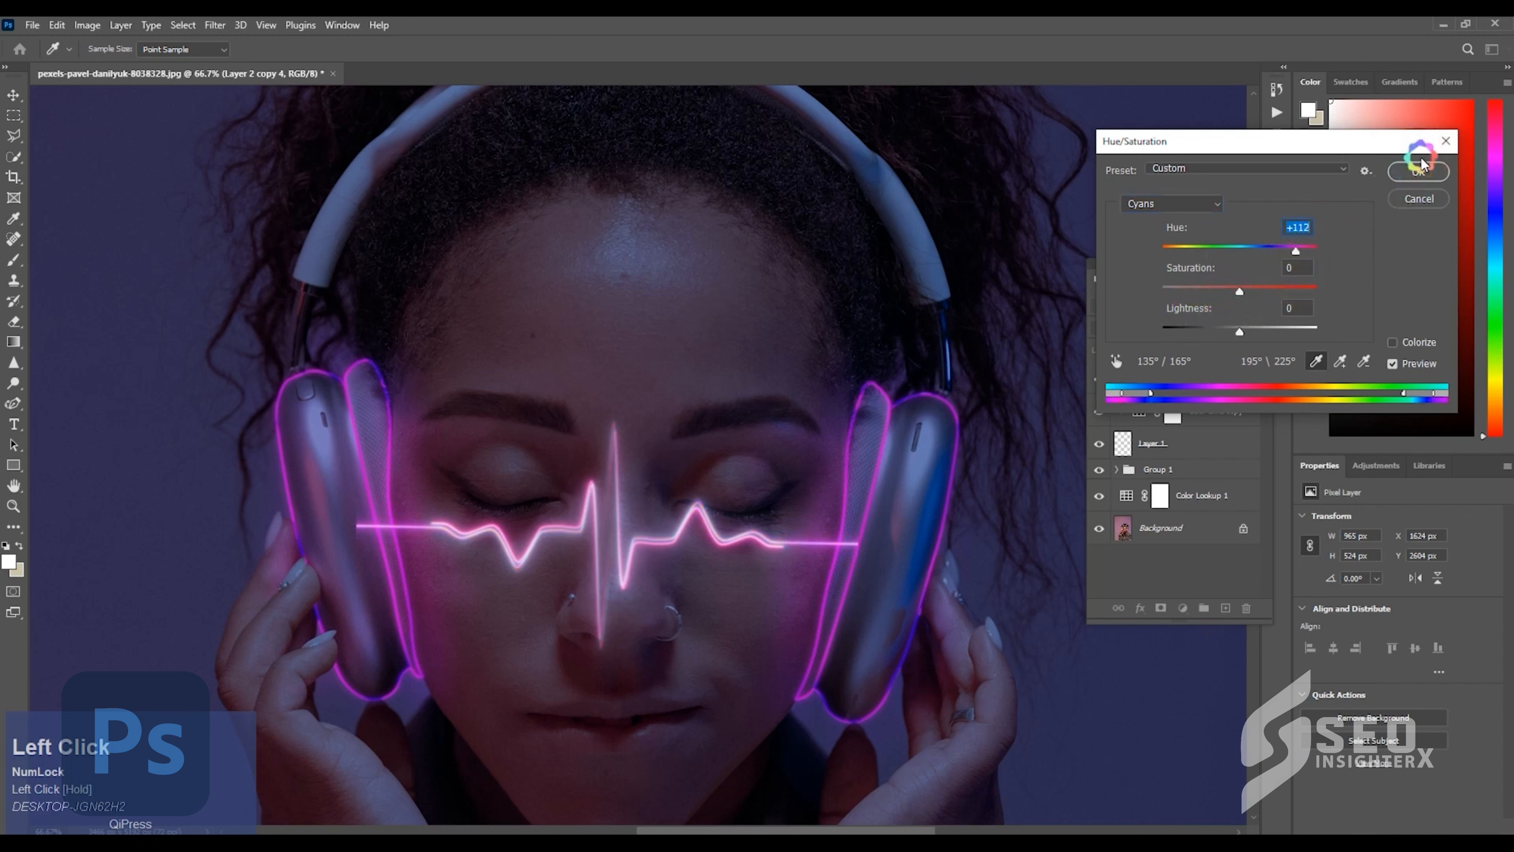
pyautogui.click(1419, 171)
# Move the heartbeat line 19 px to the right and 8 px up across the face
pyautogui.moveTo(884, 507); pyautogui.dragTo(886, 494)
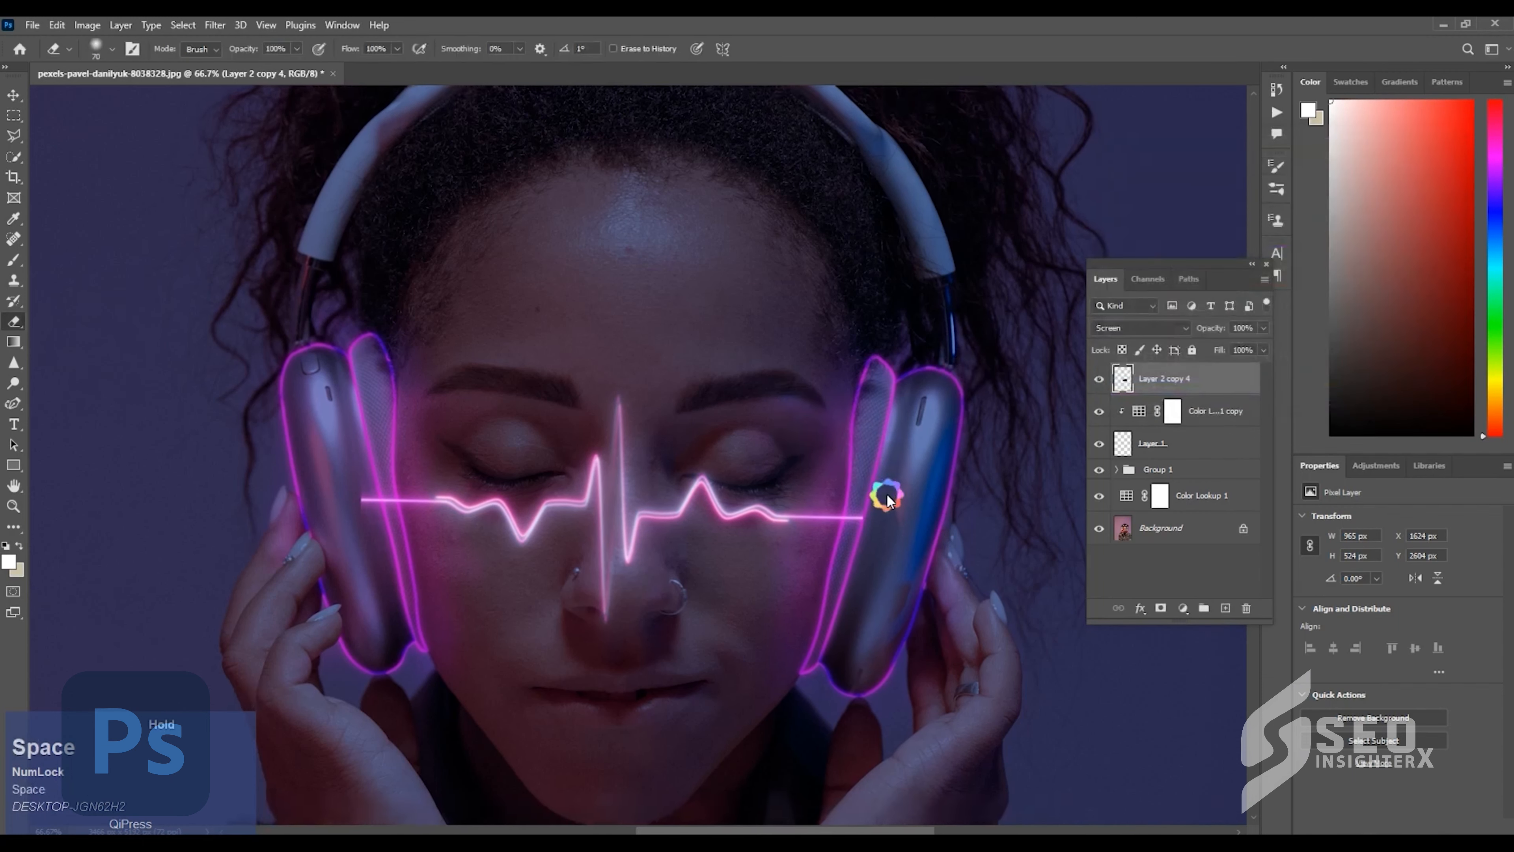
pyautogui.hotkey('ctrl', 't')
pyautogui.moveTo(613, 511); pyautogui.dragTo(622, 494)
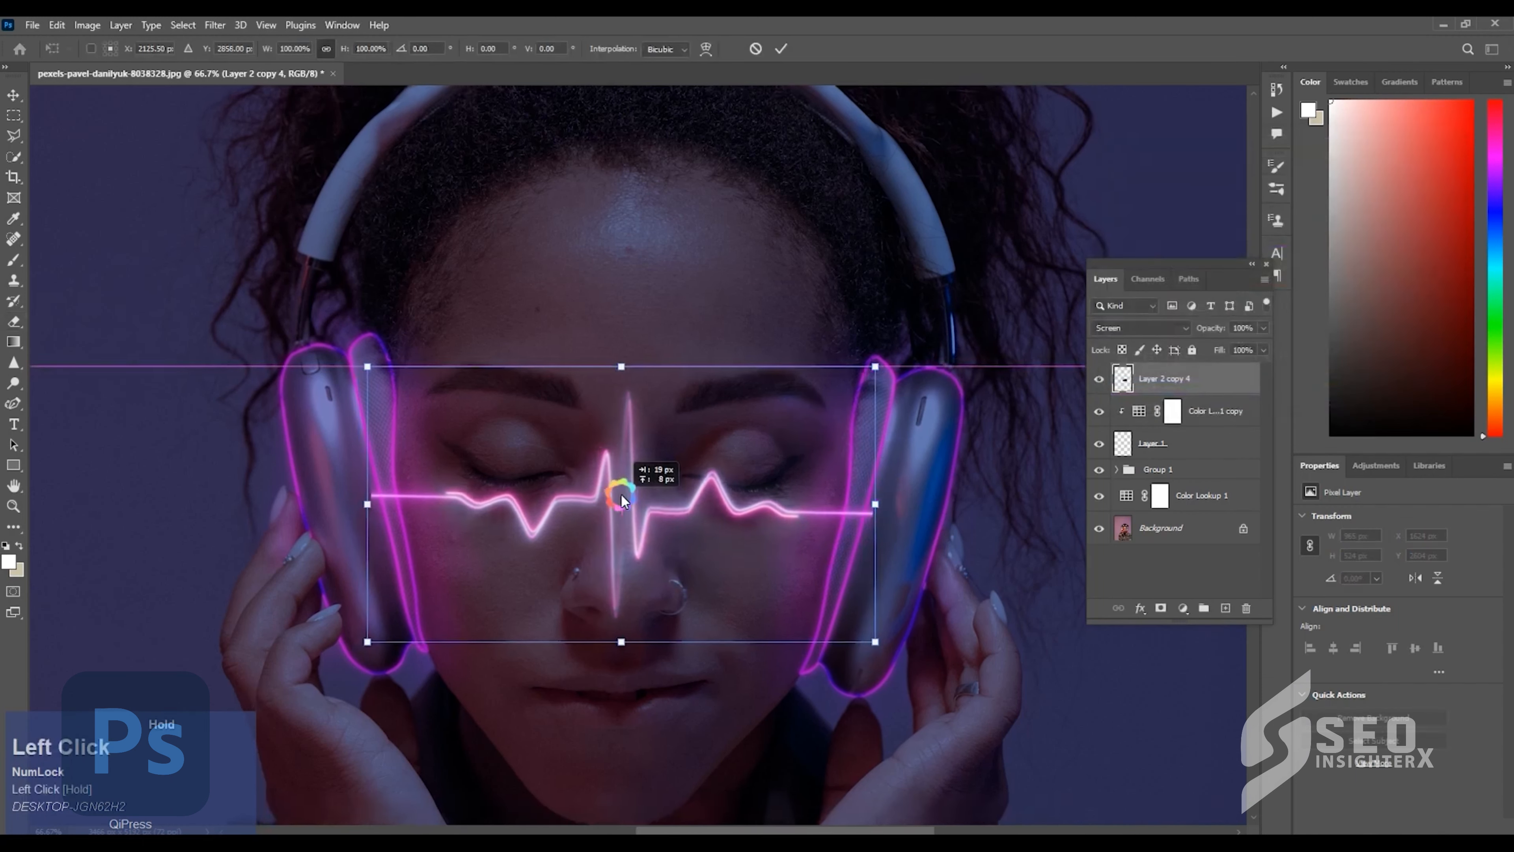
pyautogui.press('Return')
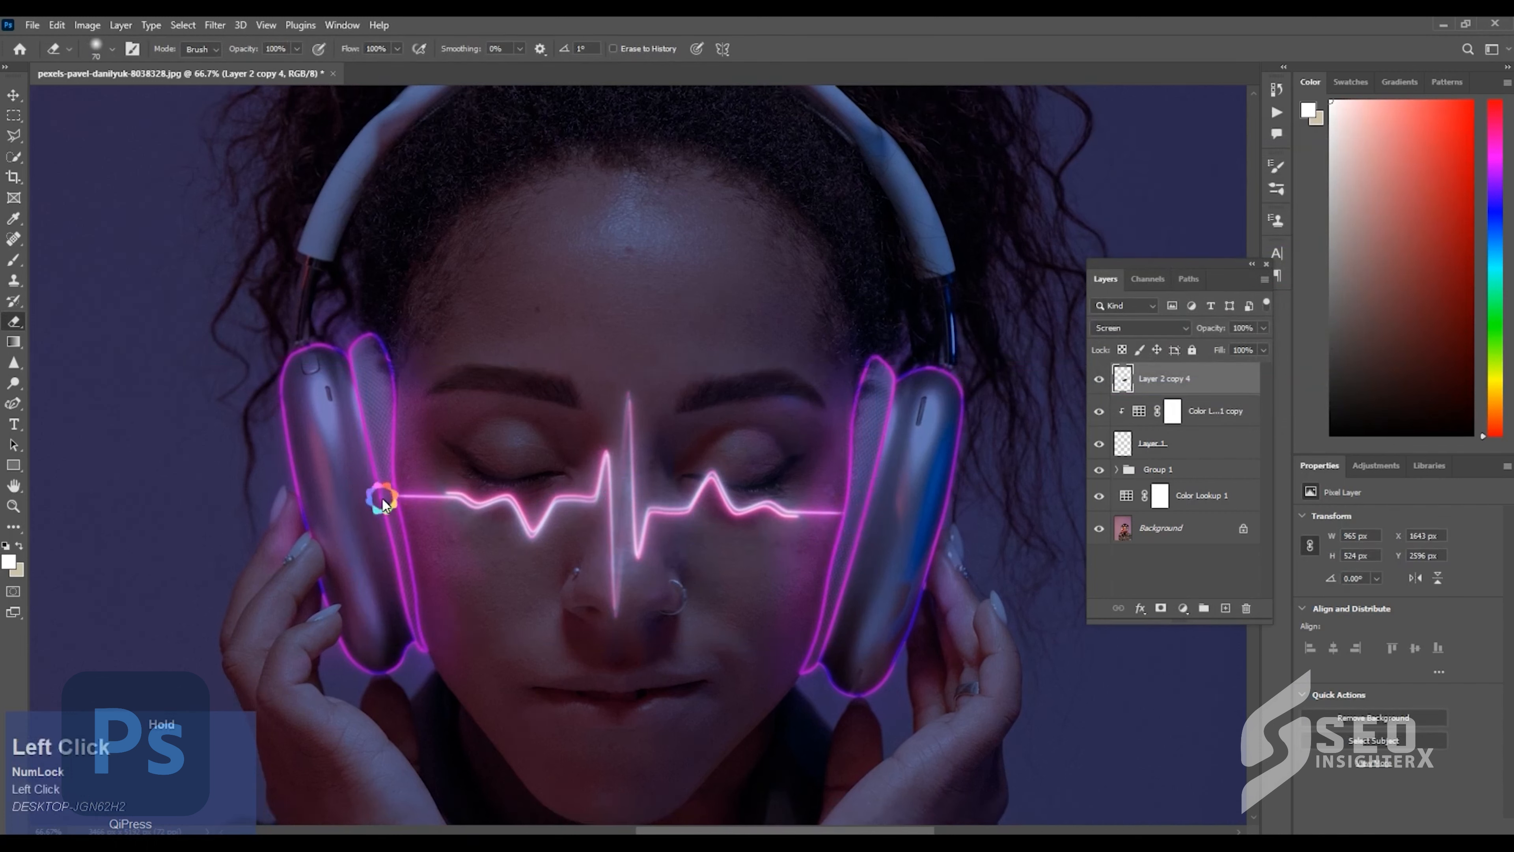
# Duplicate the heartbeat line layer and start a Gaussian Blur on the copy
pyautogui.hotkey('ctrl', '-')
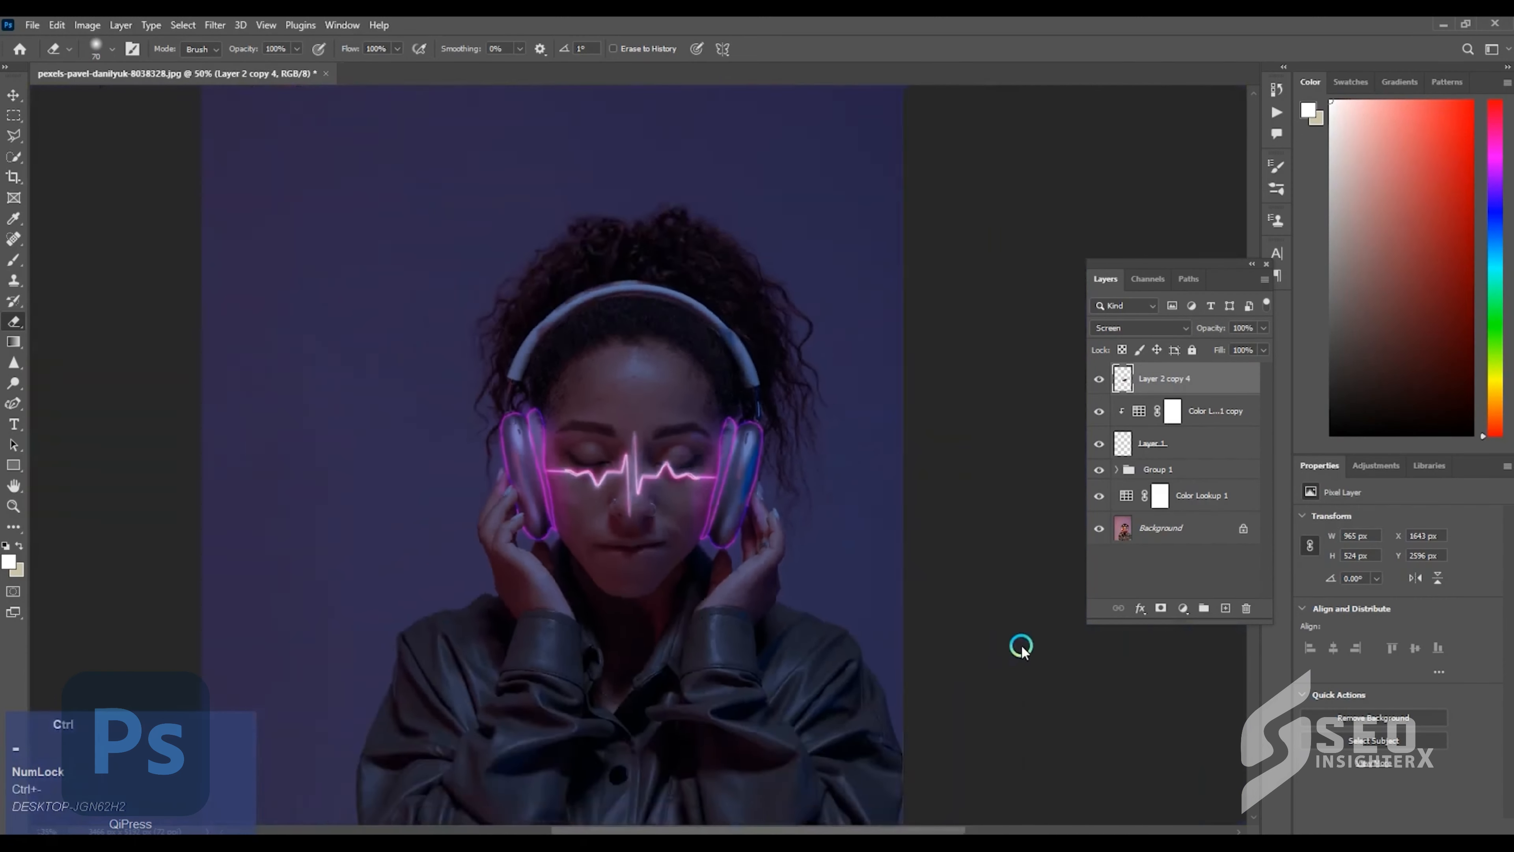
pyautogui.hotkey('ctrl', '=')
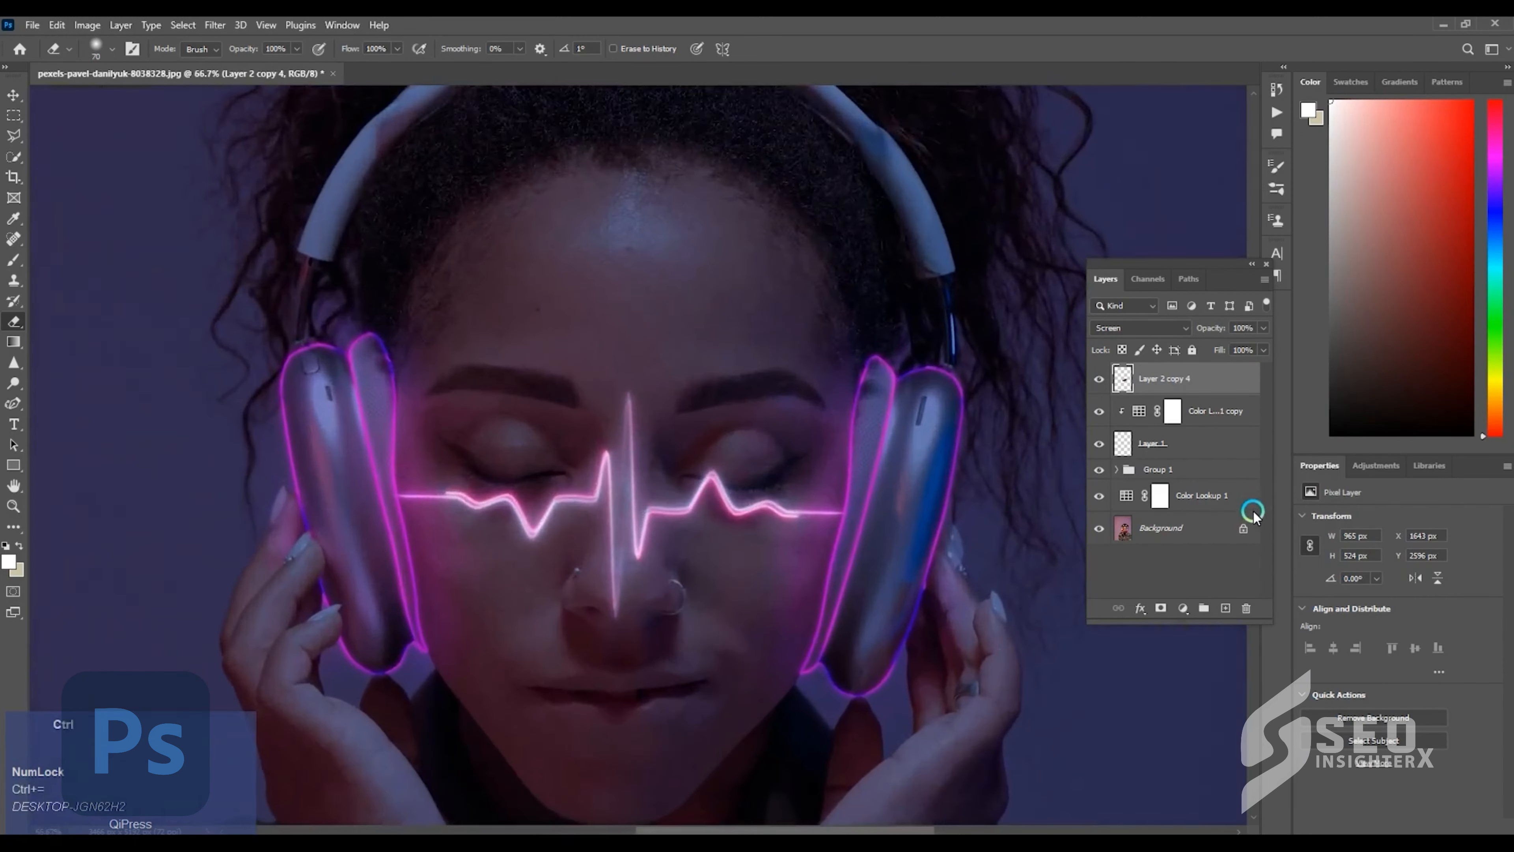
pyautogui.hotkey('ctrl', 'j')
pyautogui.hotkey('alt', 't')
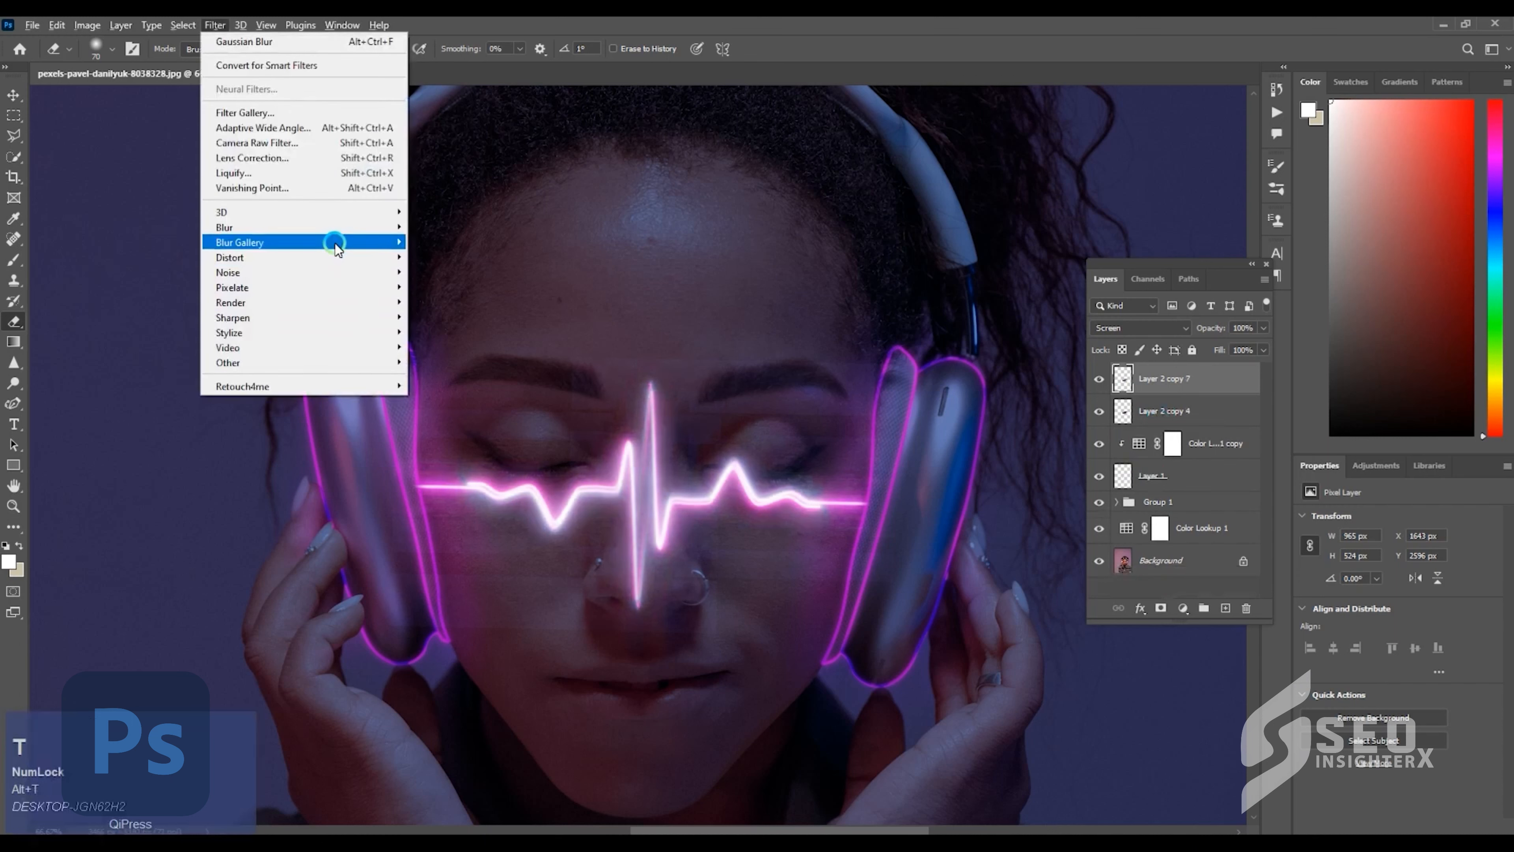
pyautogui.click(474, 289)
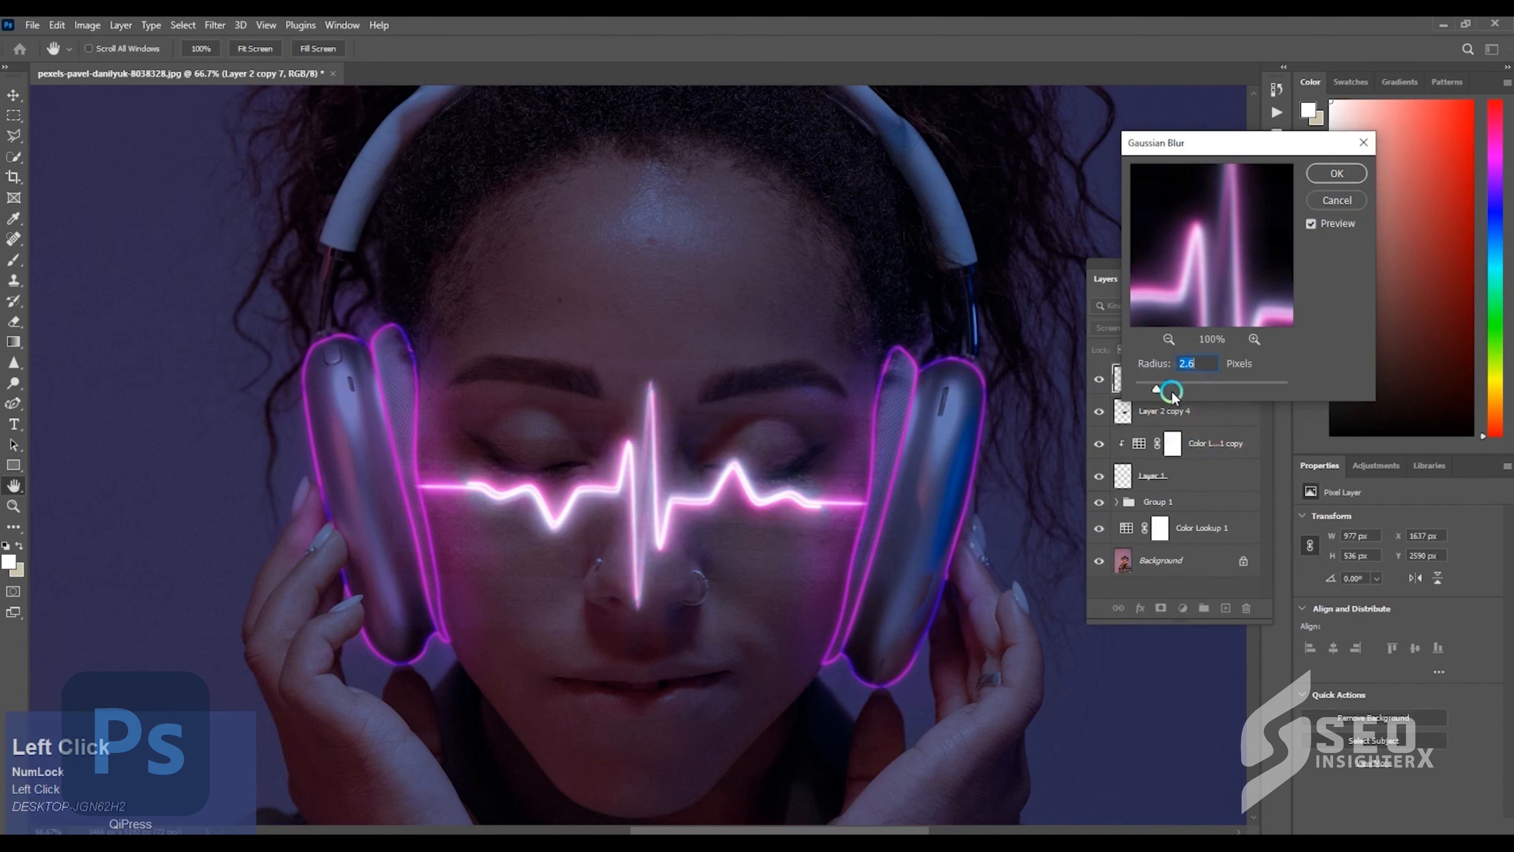